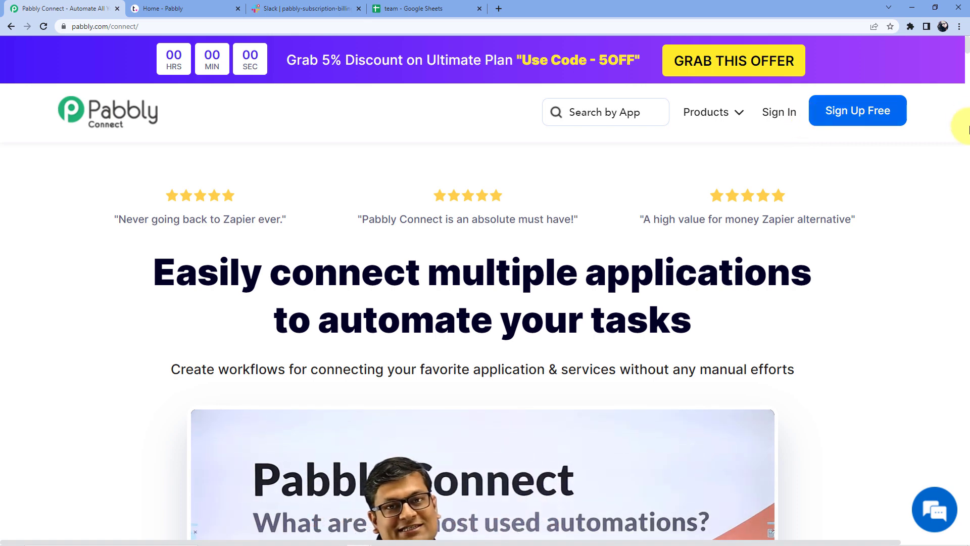
- Sign in to the Pabbly account with the prefilled credentials and open the Pabbly Connect application
{"action": "left_click", "coordinate": [776, 119]}
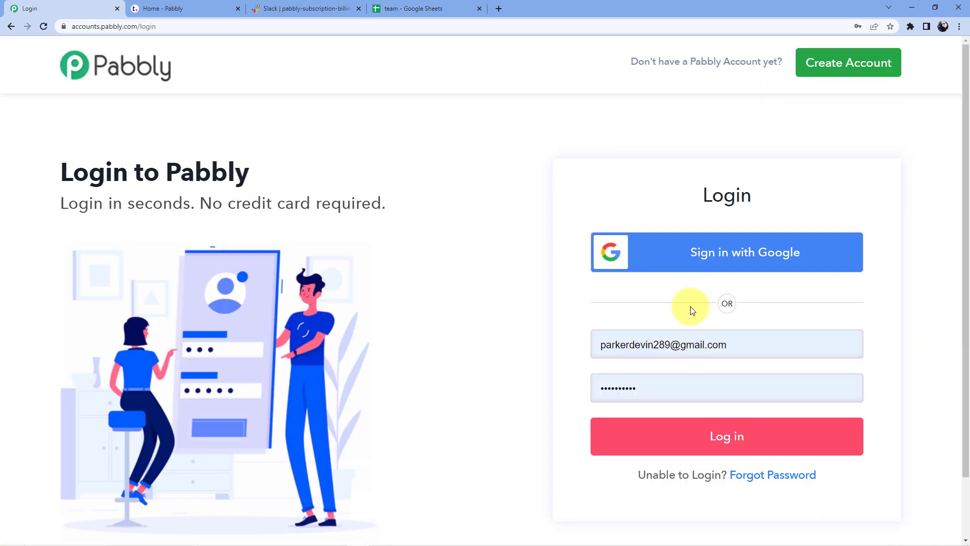
{"action": "scroll", "coordinate": [693, 343], "scroll_direction": "down", "scroll_amount": 1}
{"action": "left_click", "coordinate": [694, 428]}
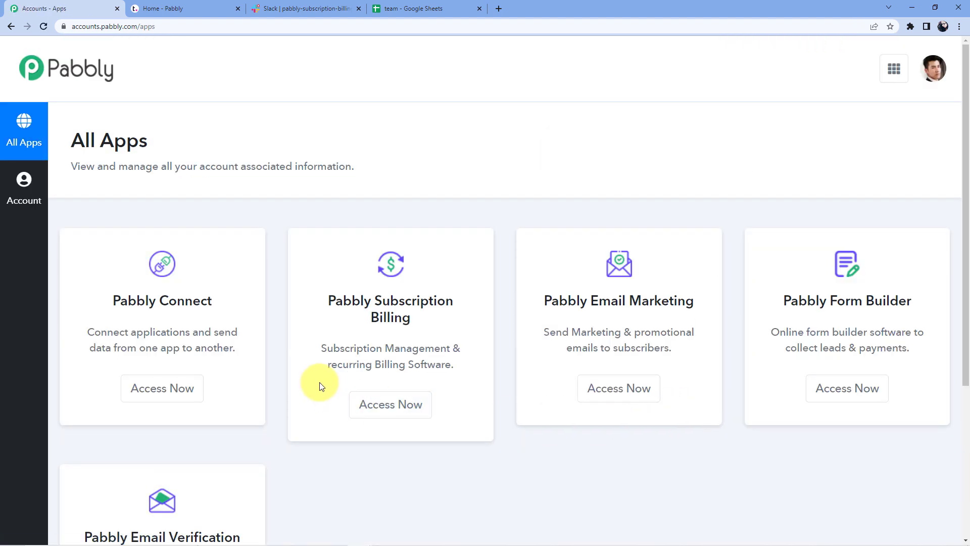
{"action": "left_click", "coordinate": [147, 391]}
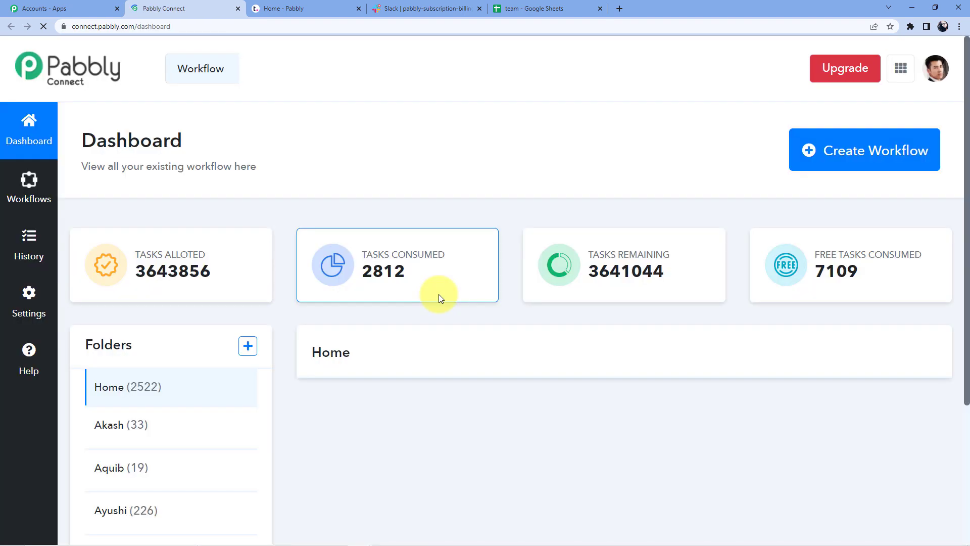
- Start creating a new workflow from the Pabbly Connect dashboard
{"action": "scroll", "coordinate": [475, 338], "scroll_direction": "down", "scroll_amount": 20}
{"action": "scroll", "coordinate": [477, 343], "scroll_direction": "up", "scroll_amount": 4}
{"action": "scroll", "coordinate": [477, 343], "scroll_direction": "up", "scroll_amount": 8}
{"action": "scroll", "coordinate": [477, 343], "scroll_direction": "up", "scroll_amount": 10}
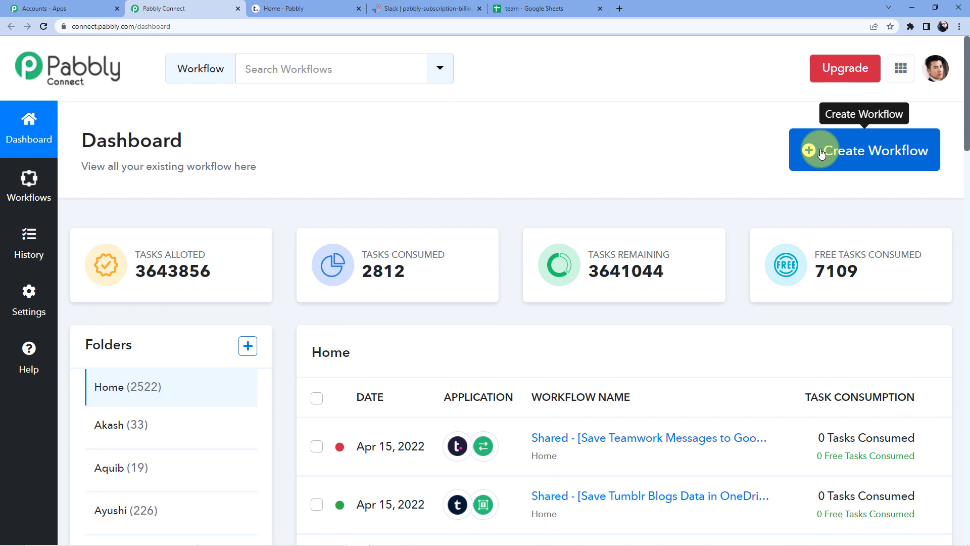
{"action": "left_click", "coordinate": [821, 153]}
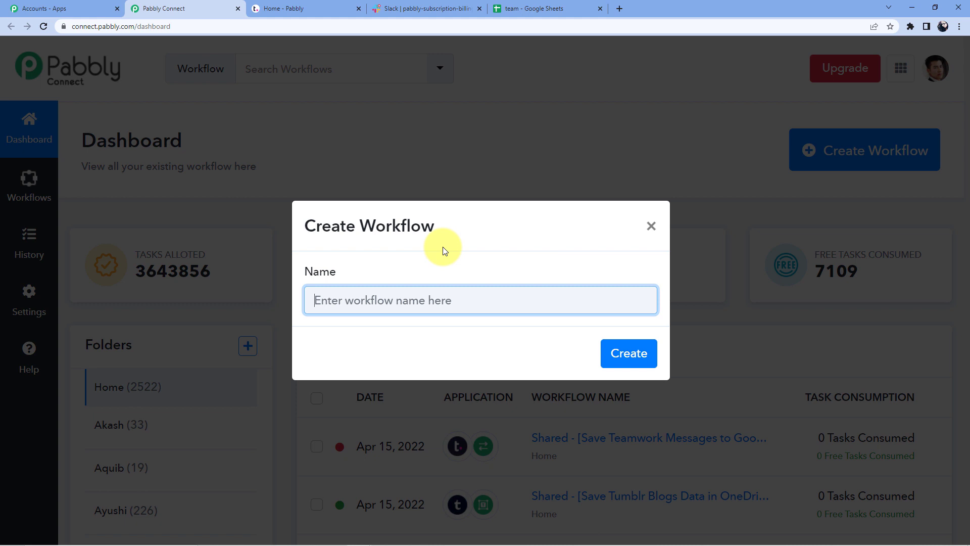
{"action": "left_click", "coordinate": [360, 298]}
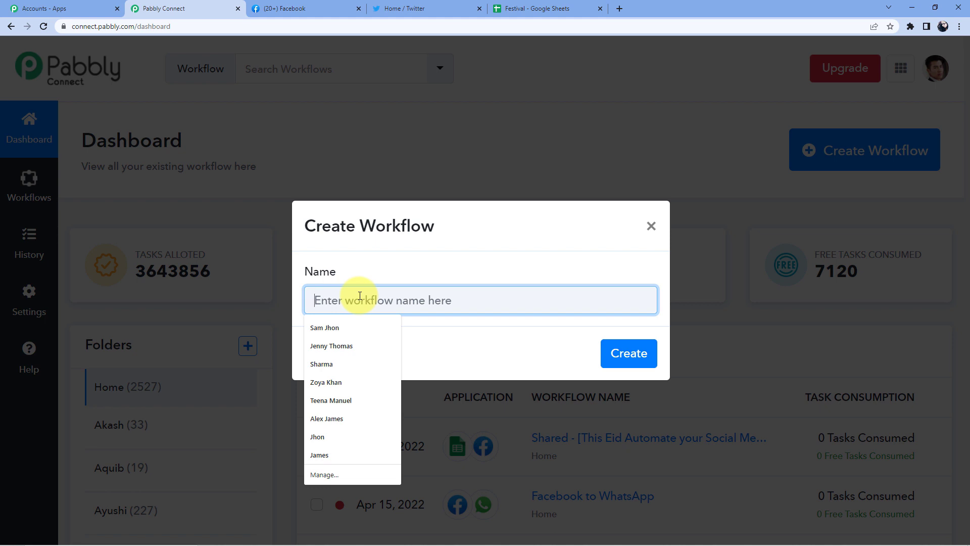
{"action": "type", "text": "Google"}
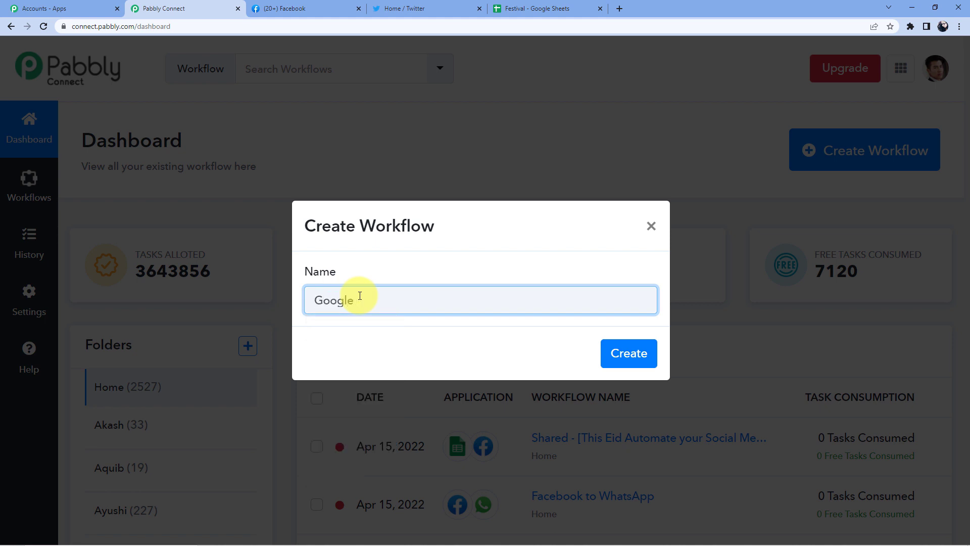
{"action": "key", "text": "BackSpace"}
{"action": "key", "text": "BackSpace"}
{"action": "key", "text": "BackSpace"}
{"action": "key", "text": "BackSpace"}
{"action": "key", "text": "BackSpace"}
{"action": "key", "text": "BackSpace"}
- Name the new workflow "Social Media Marketing Automation" and create it
{"action": "type", "text": "S"}
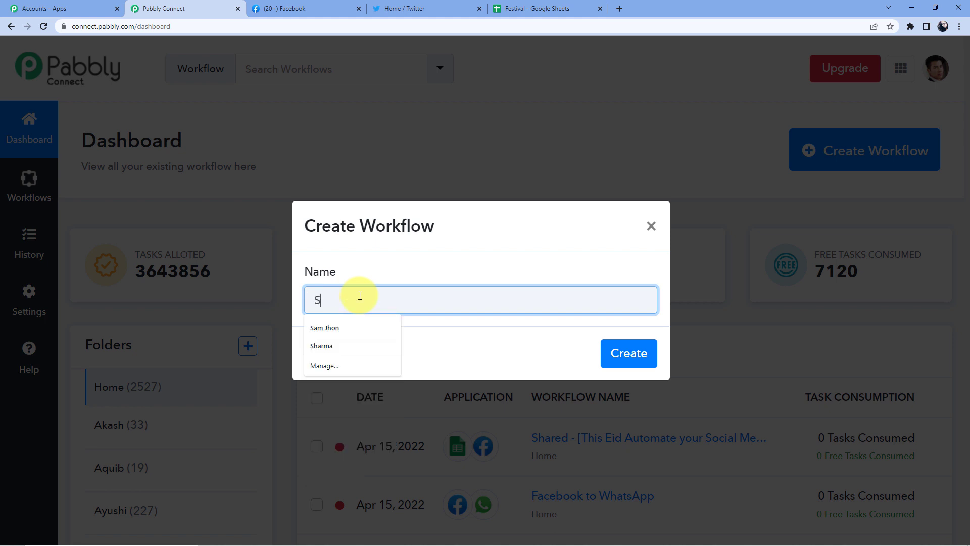
{"action": "type", "text": "ocial Media Mark"}
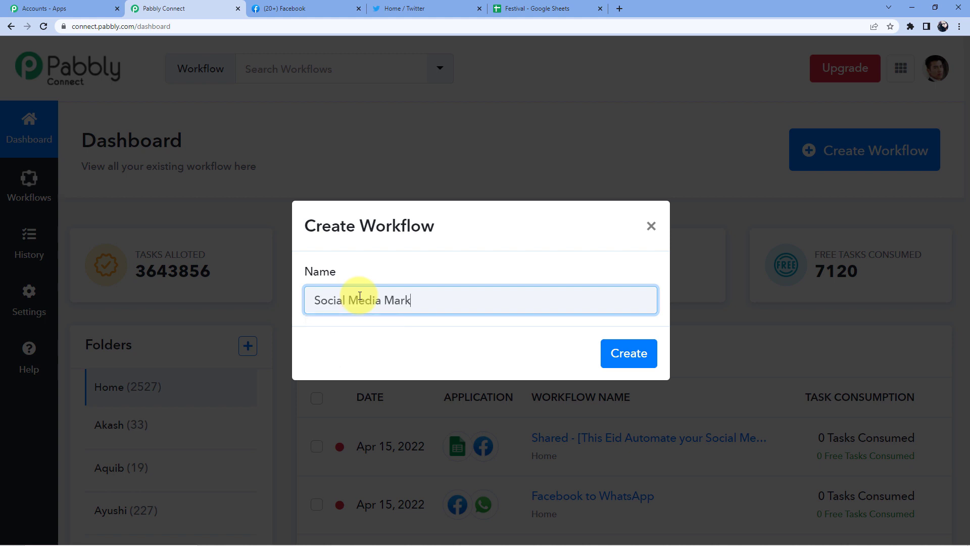
{"action": "type", "text": "eting Automation"}
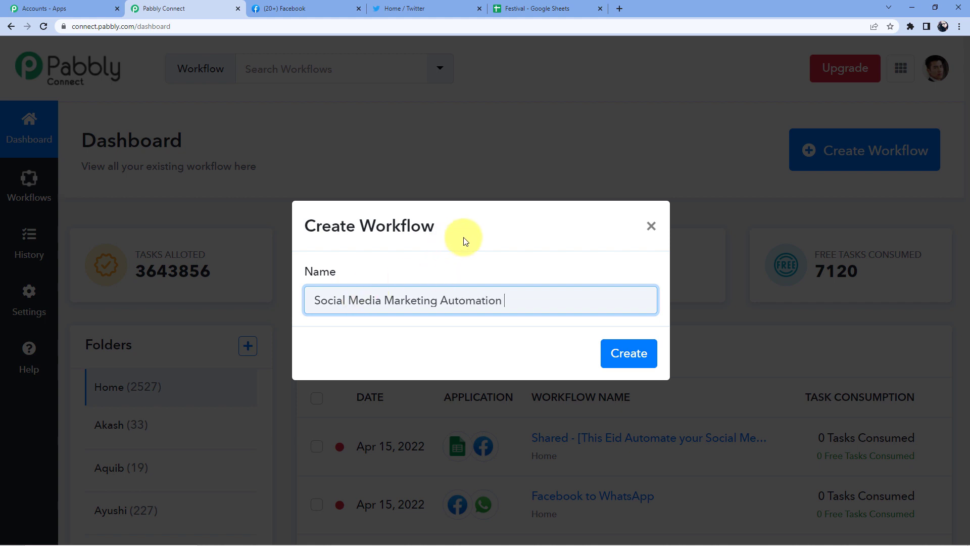
{"action": "left_click", "coordinate": [630, 362]}
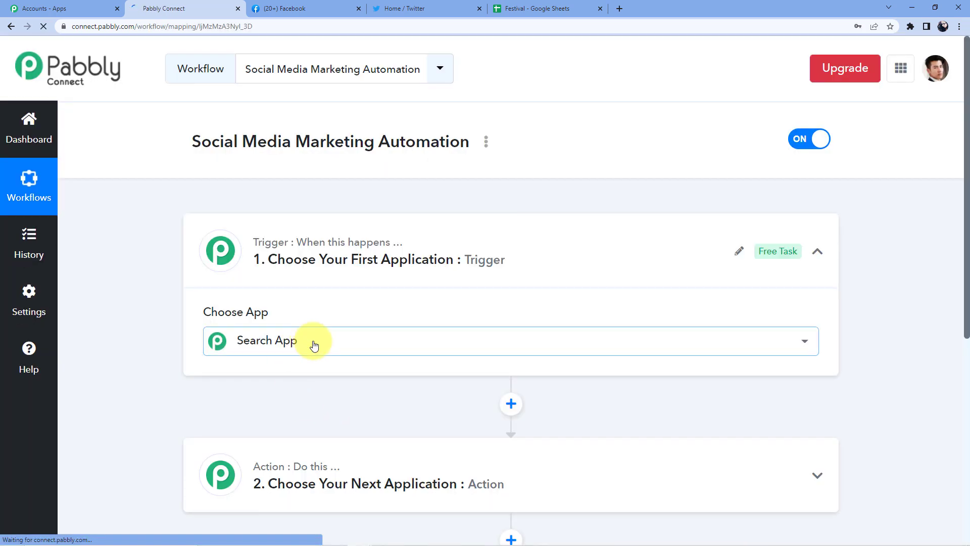
- Search for Google Sheets and choose it as the workflow's trigger application
{"action": "left_click", "coordinate": [315, 341]}
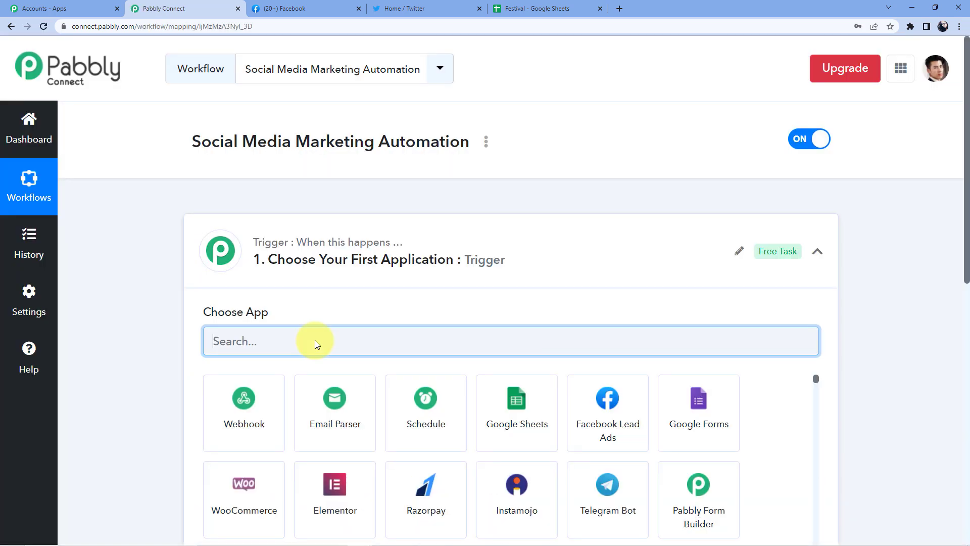
{"action": "scroll", "coordinate": [181, 309], "scroll_direction": "down", "scroll_amount": 8}
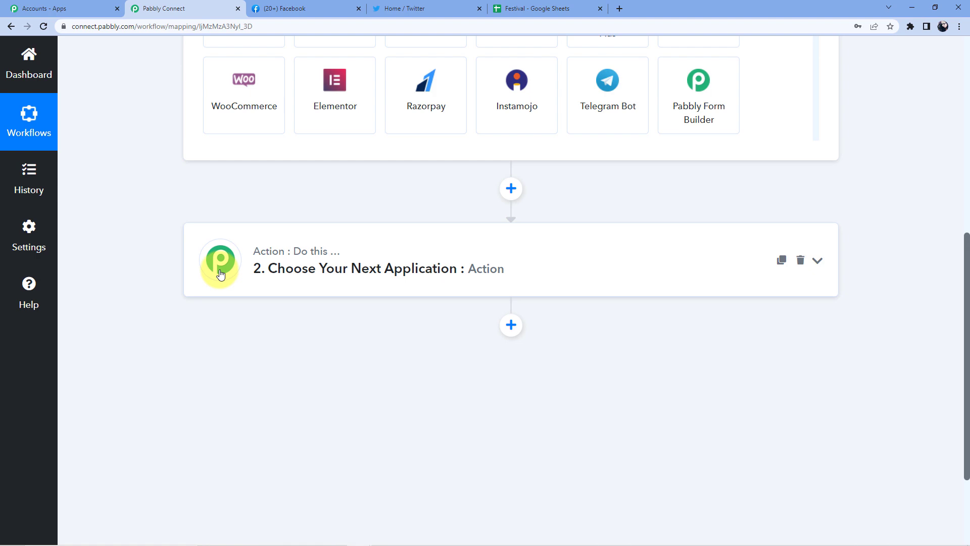
{"action": "scroll", "coordinate": [221, 275], "scroll_direction": "up", "scroll_amount": 5}
{"action": "scroll", "coordinate": [228, 253], "scroll_direction": "down", "scroll_amount": 8}
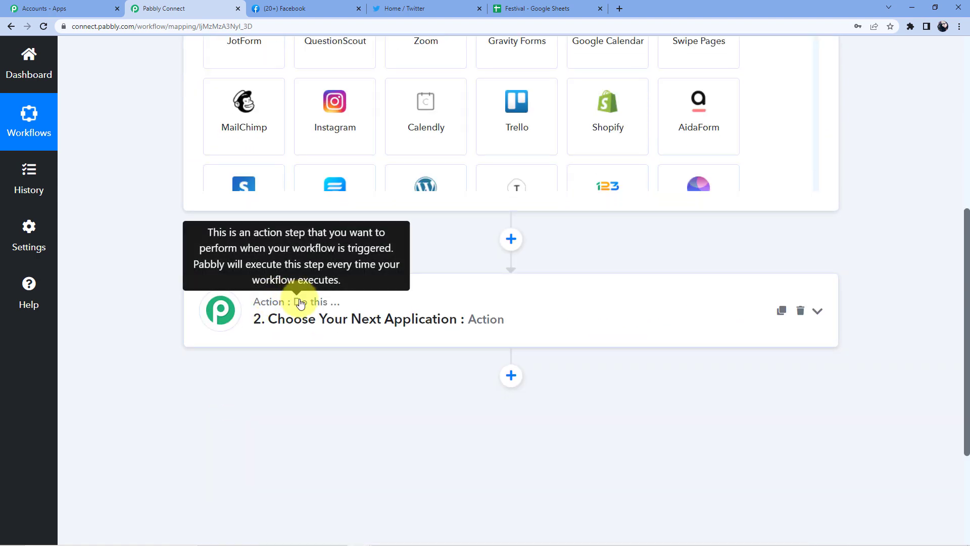
{"action": "scroll", "coordinate": [254, 317], "scroll_direction": "up", "scroll_amount": 5}
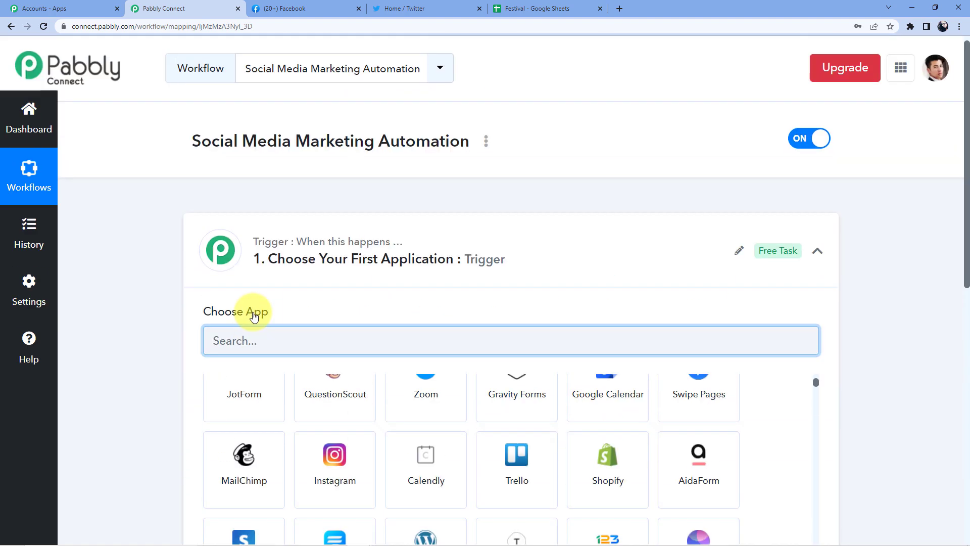
{"action": "scroll", "coordinate": [99, 281], "scroll_direction": "down", "scroll_amount": 3}
{"action": "scroll", "coordinate": [99, 281], "scroll_direction": "down", "scroll_amount": 3}
{"action": "scroll", "coordinate": [260, 299], "scroll_direction": "up", "scroll_amount": 7}
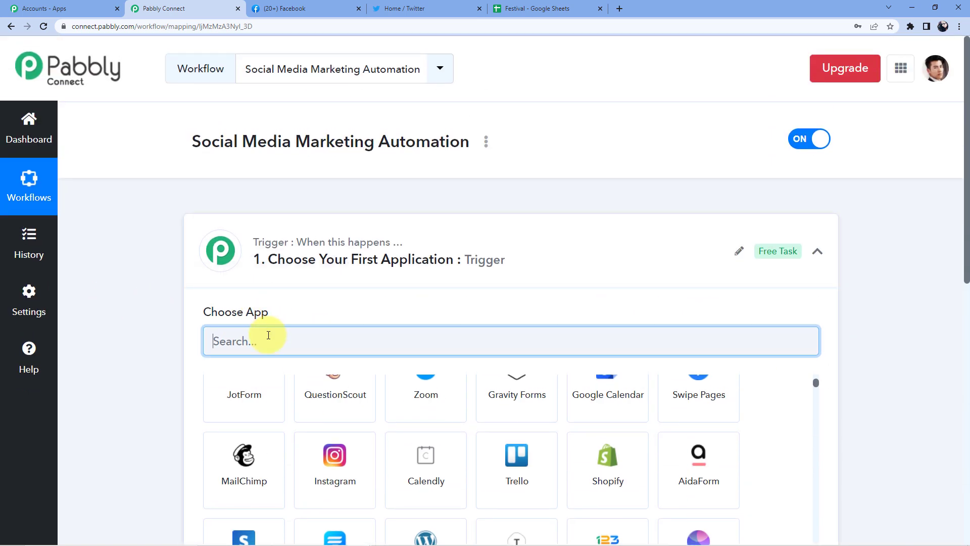
{"action": "type", "text": "Google Shee"}
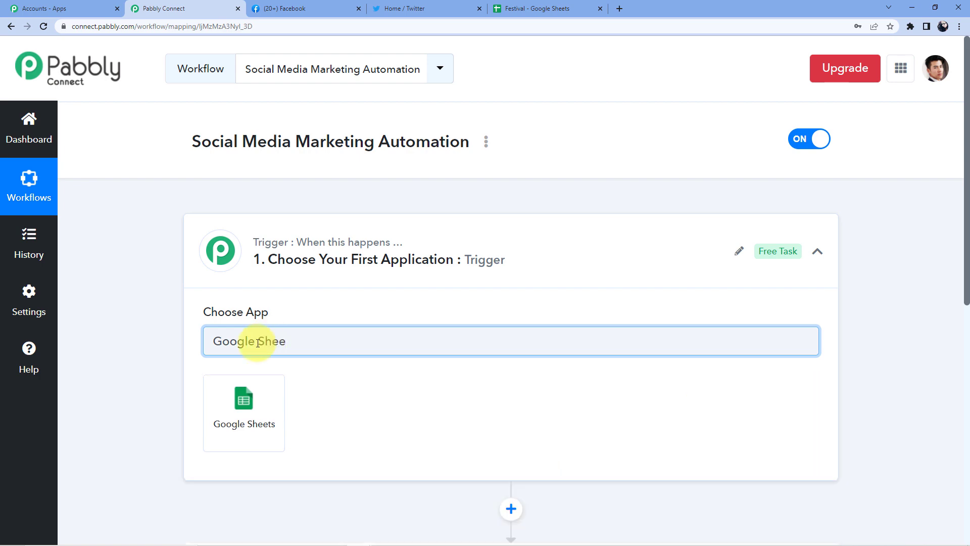
{"action": "left_click", "coordinate": [253, 422]}
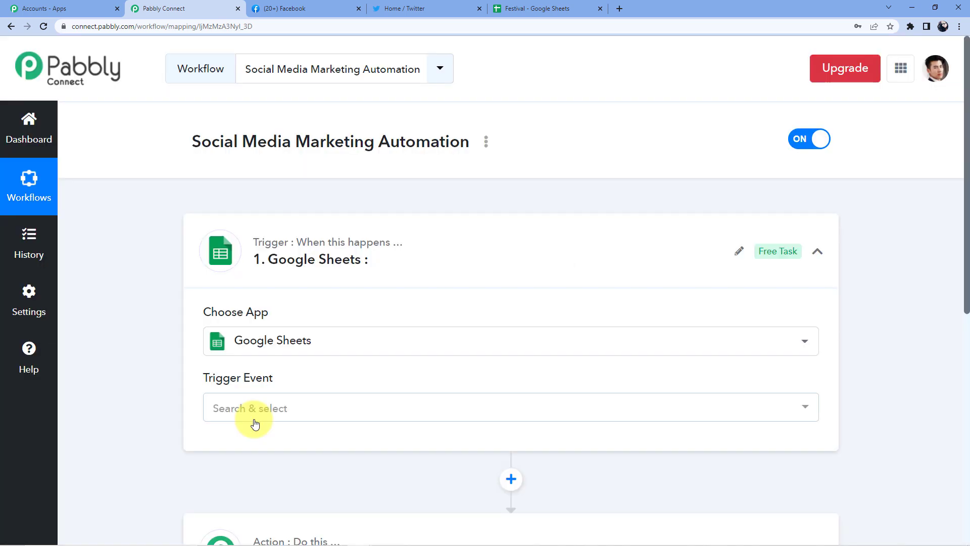
- Set the trigger event to New or Updated Spreadsheet Row and copy the webhook URL
{"action": "scroll", "coordinate": [344, 347], "scroll_direction": "down", "scroll_amount": 3}
{"action": "left_click", "coordinate": [293, 258]}
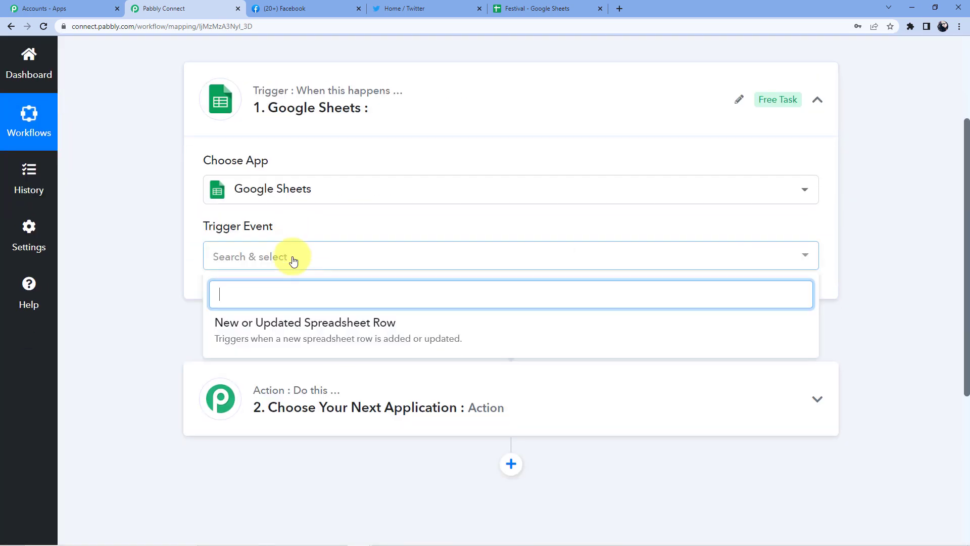
{"action": "left_click", "coordinate": [323, 326]}
{"action": "scroll", "coordinate": [435, 243], "scroll_direction": "down", "scroll_amount": 3}
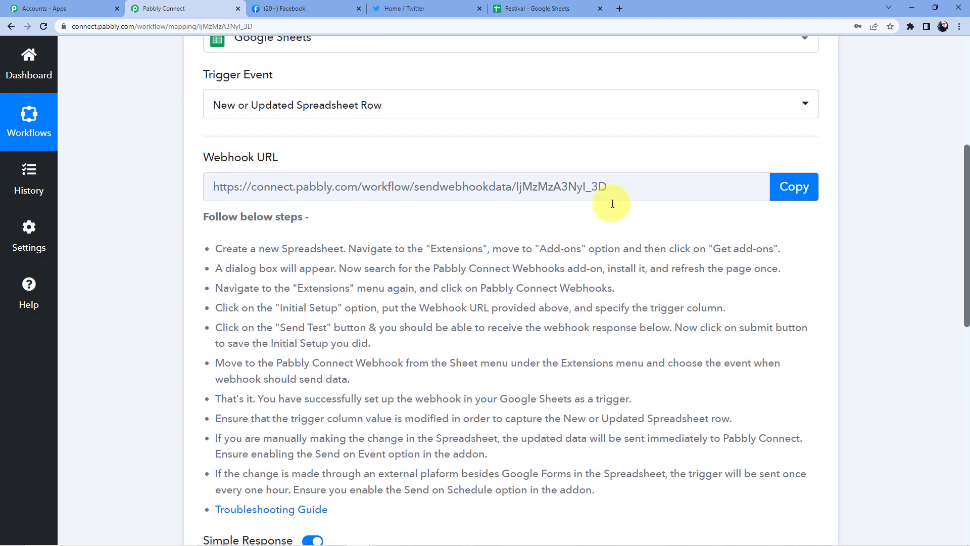
{"action": "left_click", "coordinate": [783, 194]}
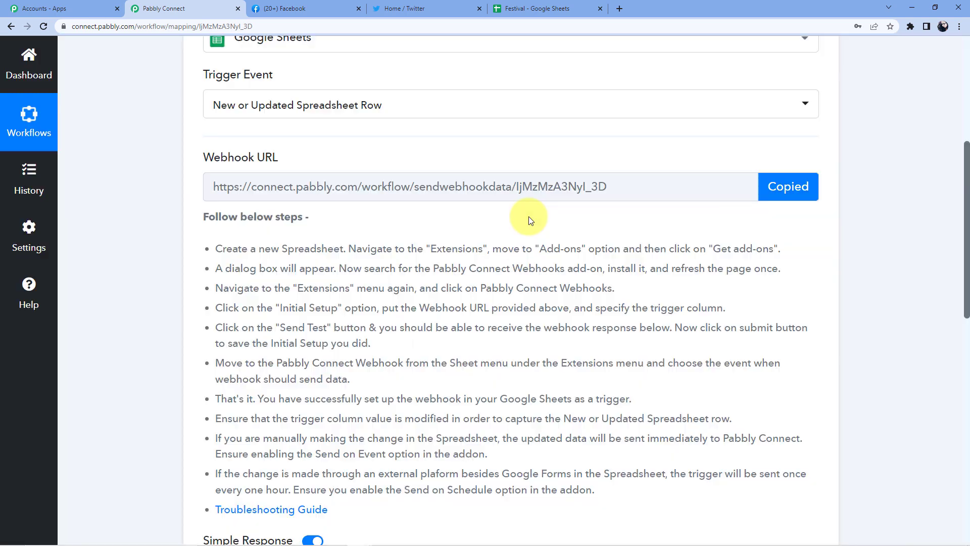
- Highlight the webhook setup instructions, switch to the Festival spreadsheet in Google Sheets and move its browser tab ahead of Pabbly Connect
{"action": "left_click_drag", "start_coordinate": [217, 248], "coordinate": [481, 459]}
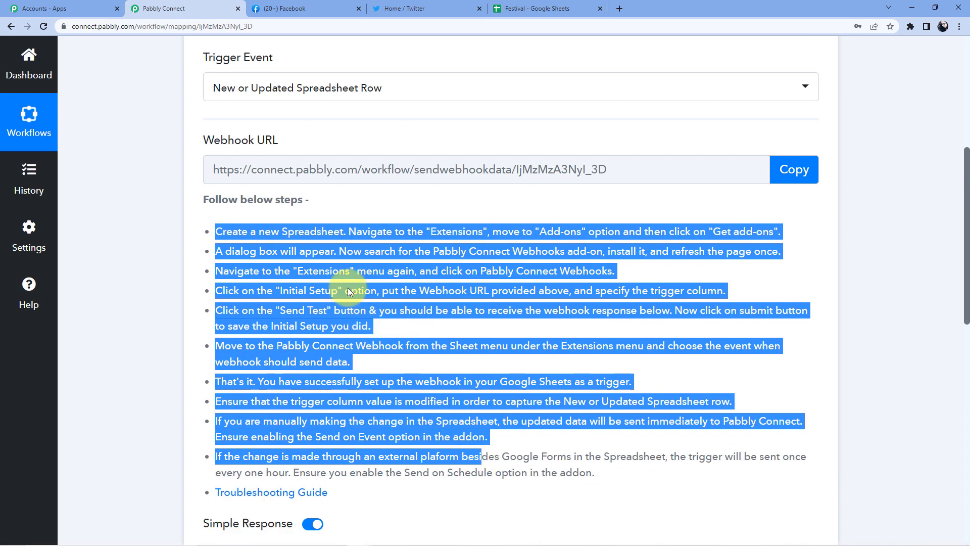
{"action": "left_click", "coordinate": [508, 4]}
{"action": "left_click_drag", "start_coordinate": [516, 6], "coordinate": [230, 7]}
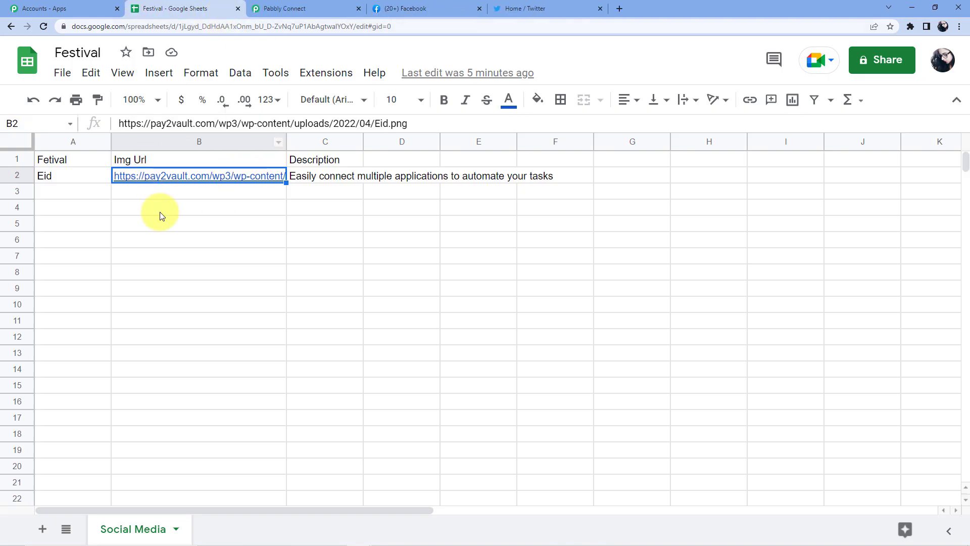
- Correct the misspelled header in cell A1 to "Festival"
{"action": "left_click", "coordinate": [49, 163]}
{"action": "double_click", "coordinate": [48, 163]}
{"action": "type", "text": "s"}
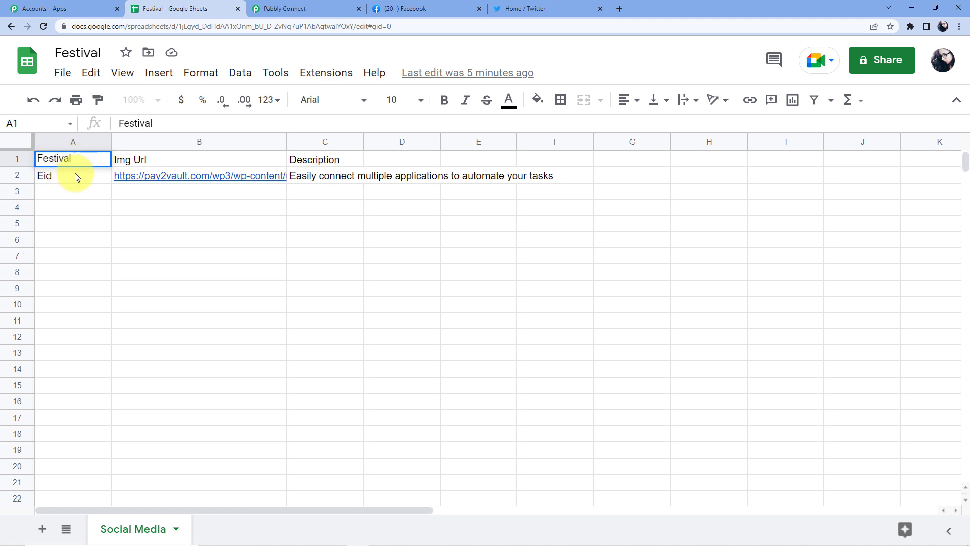
{"action": "left_click", "coordinate": [75, 172]}
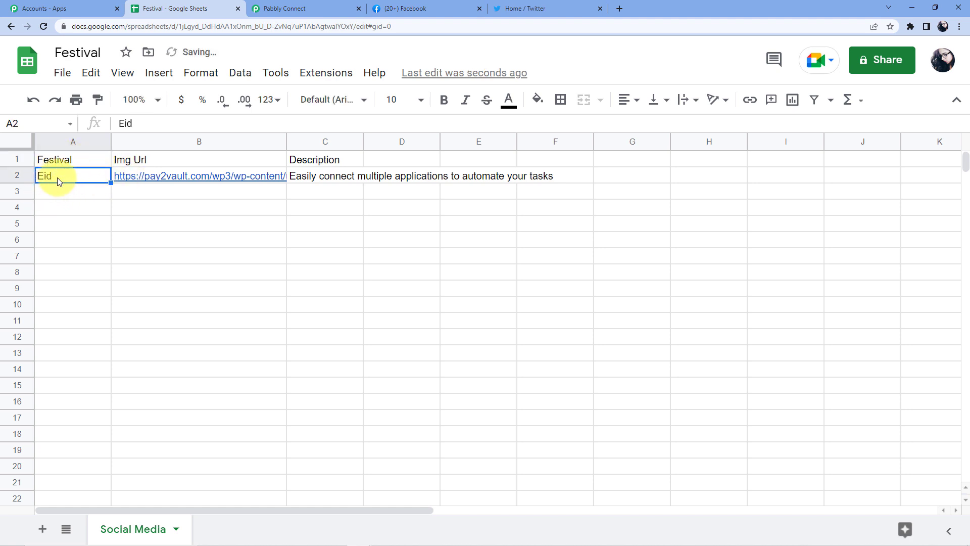
{"action": "mouse_move", "coordinate": [204, 175]}
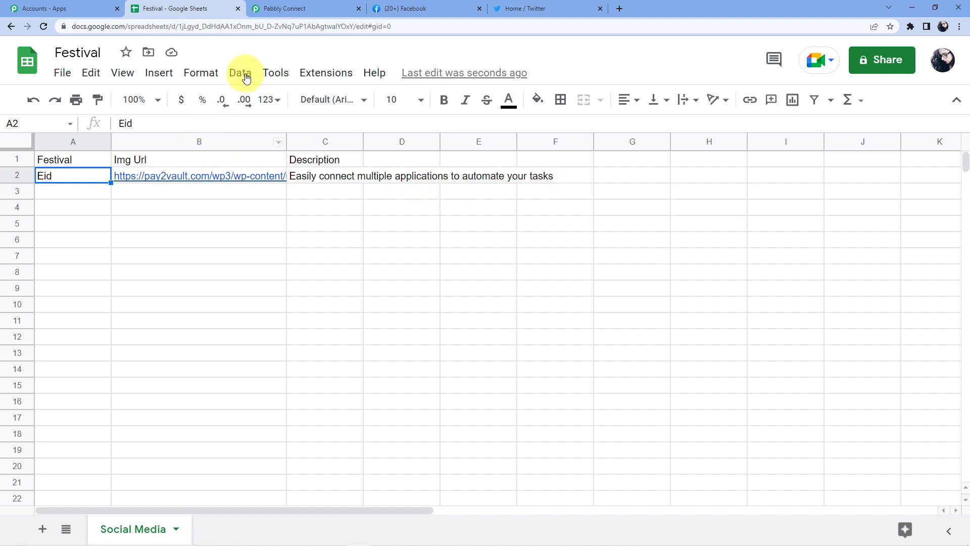
- Turn off the Send On Event option of the Pabbly Connect Webhooks add-on
{"action": "left_click", "coordinate": [311, 76]}
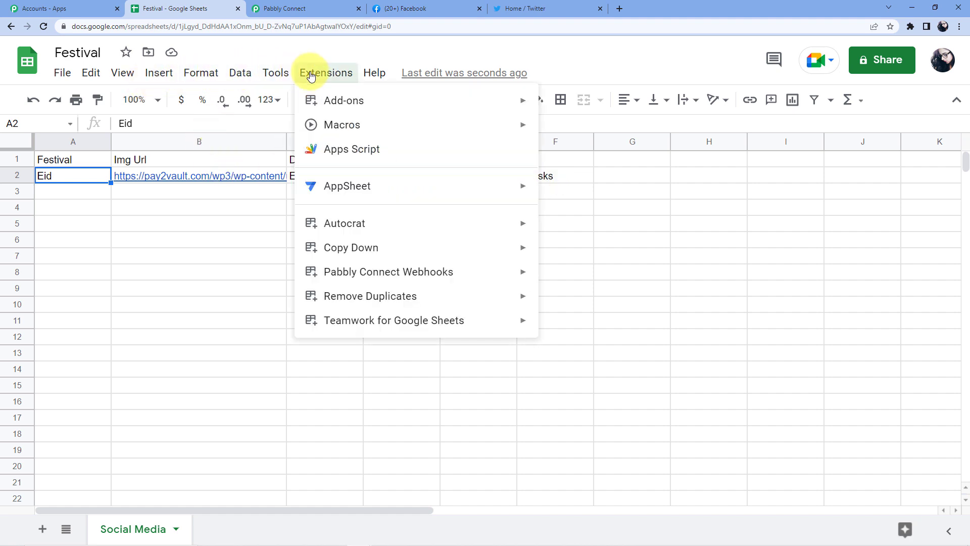
{"action": "mouse_move", "coordinate": [460, 282]}
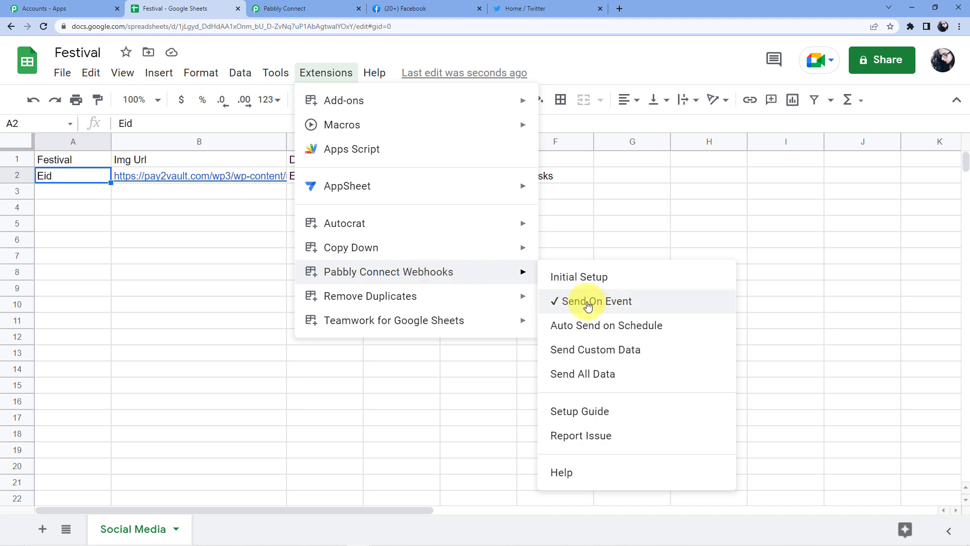
{"action": "left_click", "coordinate": [567, 301]}
- Search the Google Workspace Marketplace for the Pabbly Connect Webhooks add-on, check its installation status and close the marketplace
{"action": "left_click", "coordinate": [324, 78]}
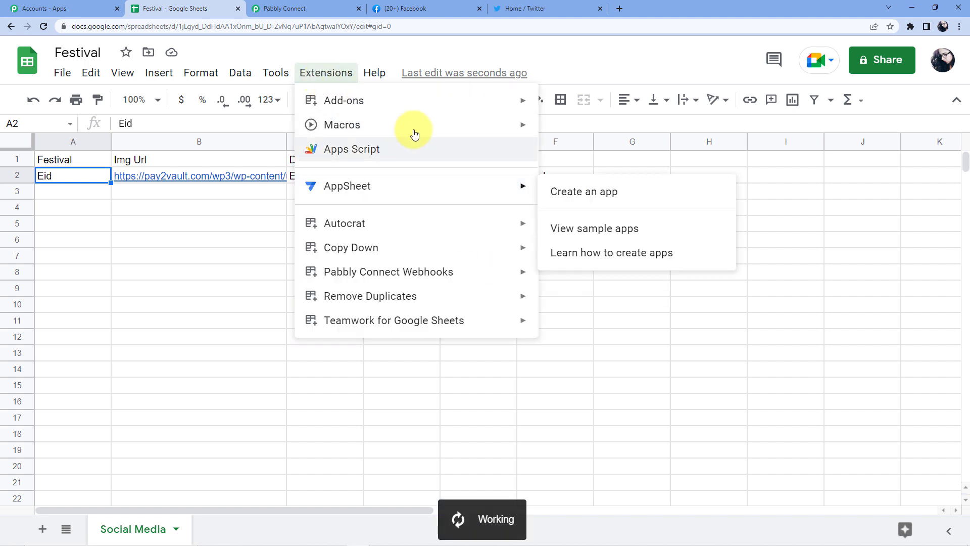
{"action": "mouse_move", "coordinate": [440, 102]}
{"action": "left_click", "coordinate": [560, 102]}
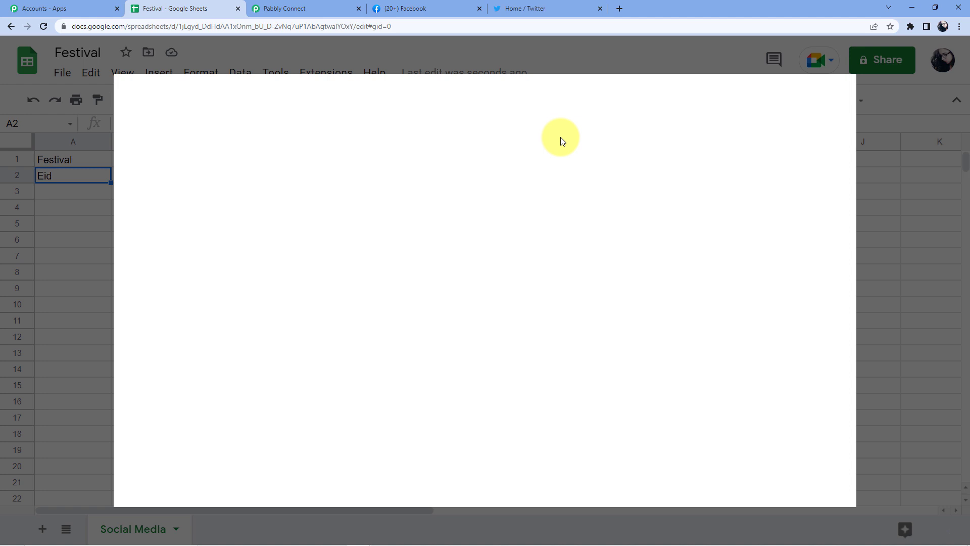
{"action": "left_click", "coordinate": [474, 100]}
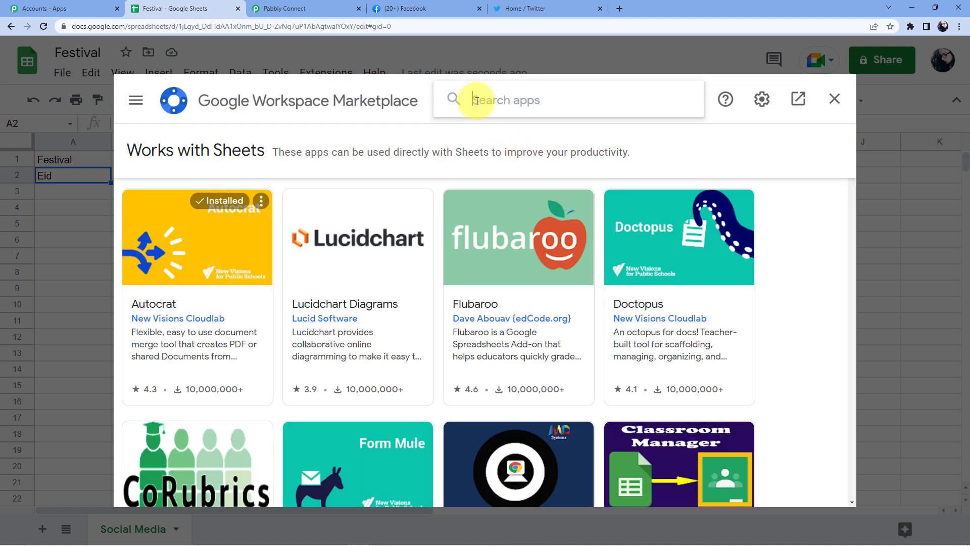
{"action": "type", "text": "Pabbly"}
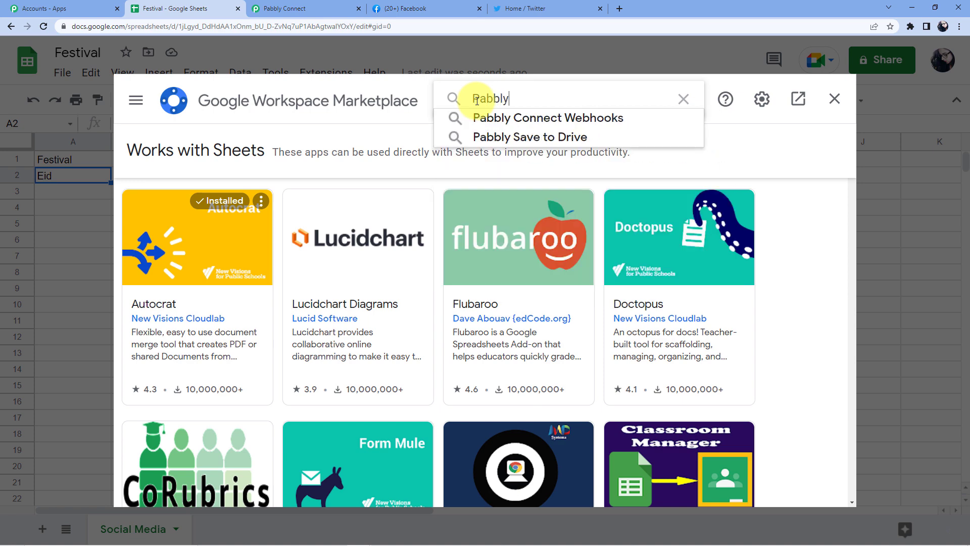
{"action": "left_click", "coordinate": [542, 116]}
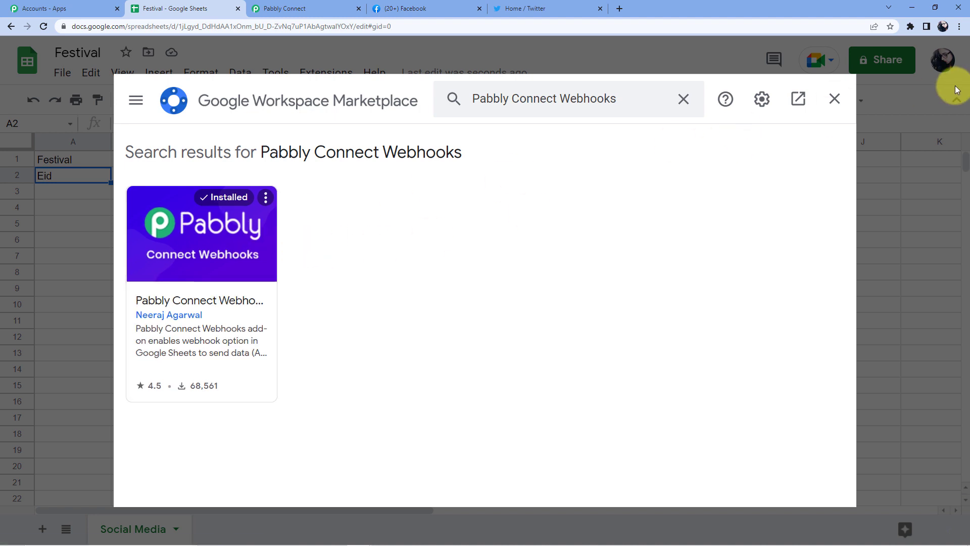
{"action": "left_click", "coordinate": [835, 99]}
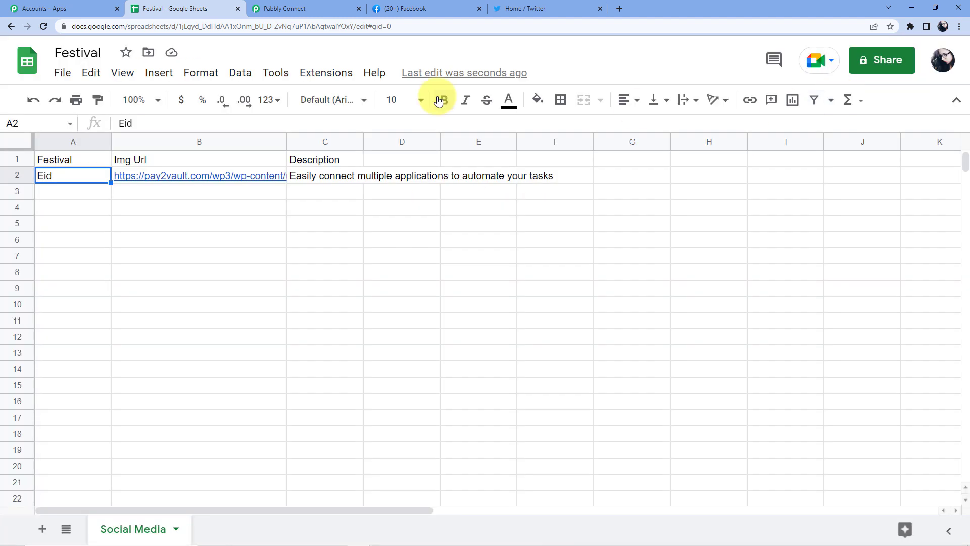
- Submit the Pabbly Connect Webhooks initial setup with the copied workflow webhook URL and trigger column C
{"action": "left_click", "coordinate": [326, 73]}
{"action": "mouse_move", "coordinate": [429, 274]}
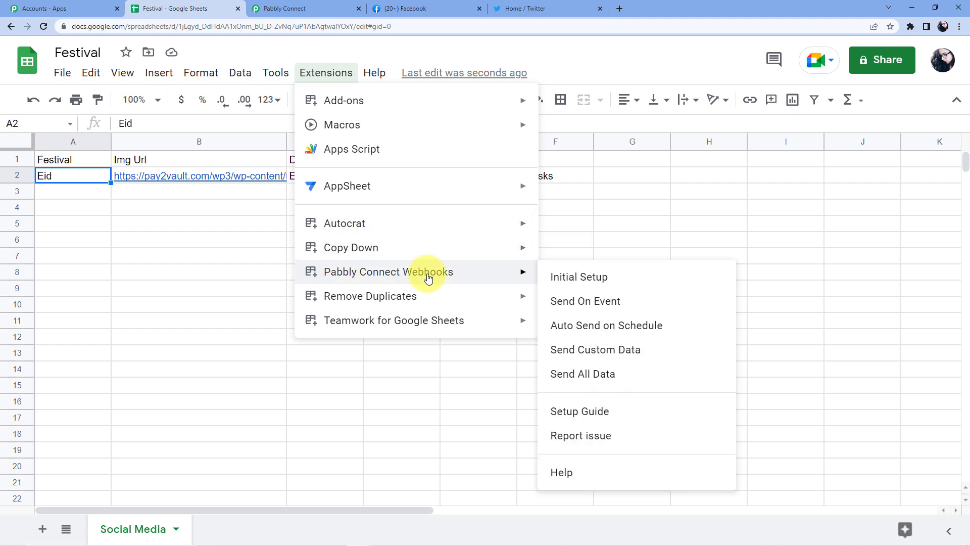
{"action": "left_click", "coordinate": [587, 275]}
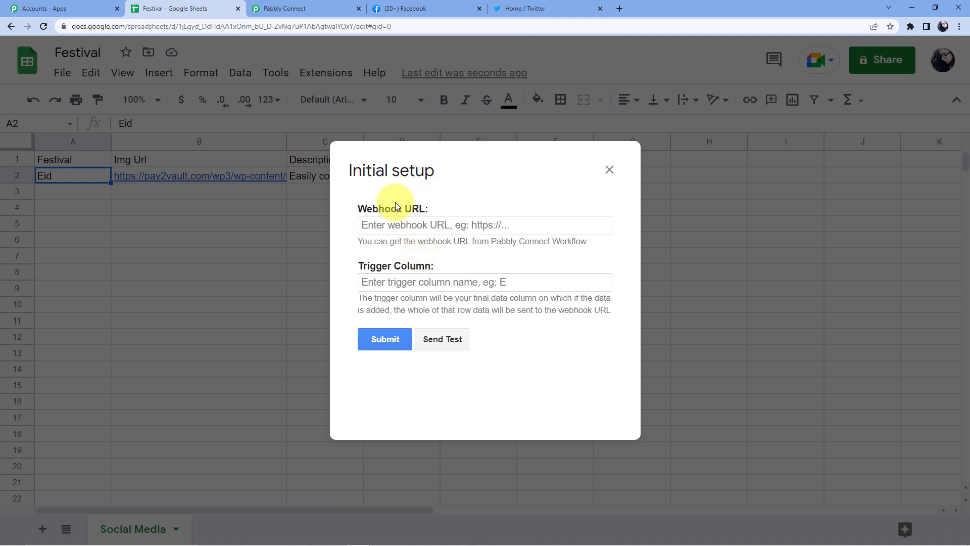
{"action": "left_click", "coordinate": [395, 228]}
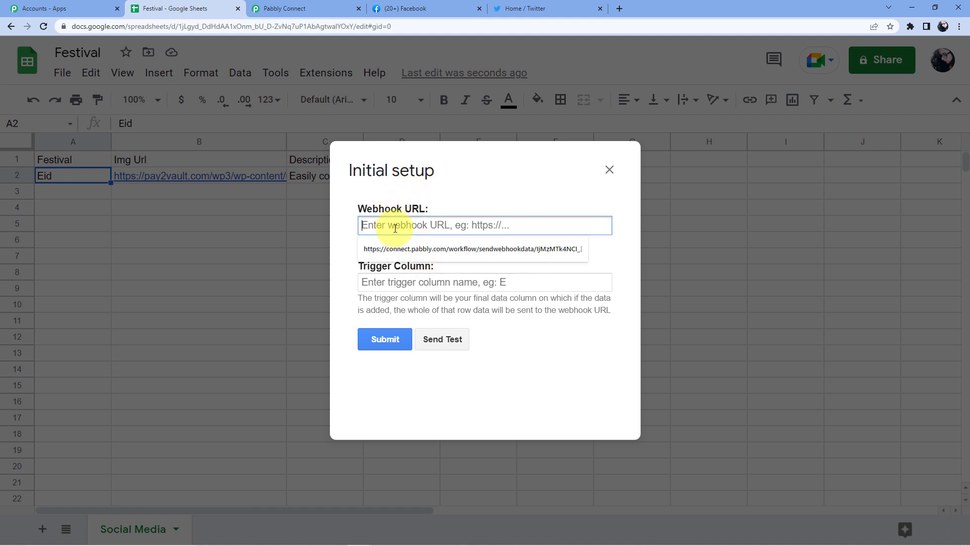
{"action": "key", "text": "ctrl+v"}
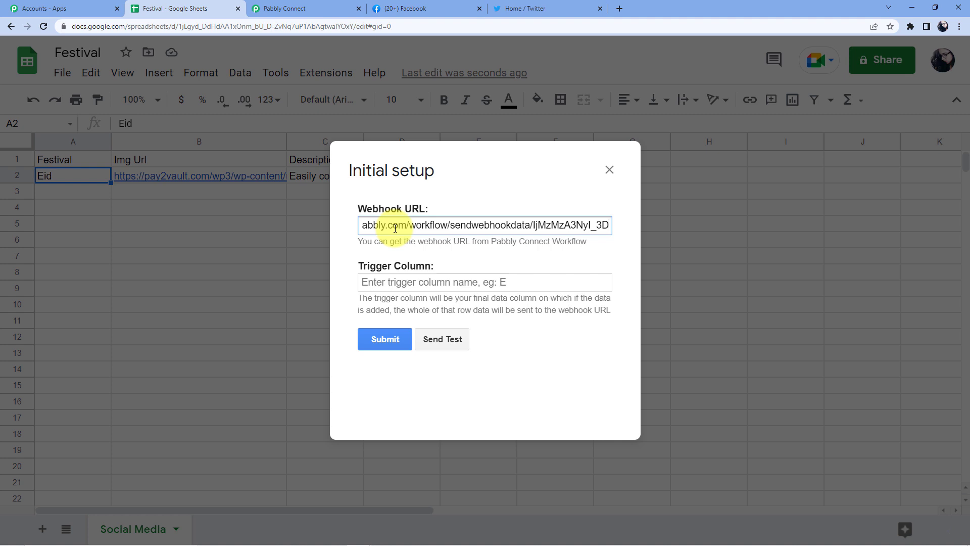
{"action": "left_click", "coordinate": [396, 283]}
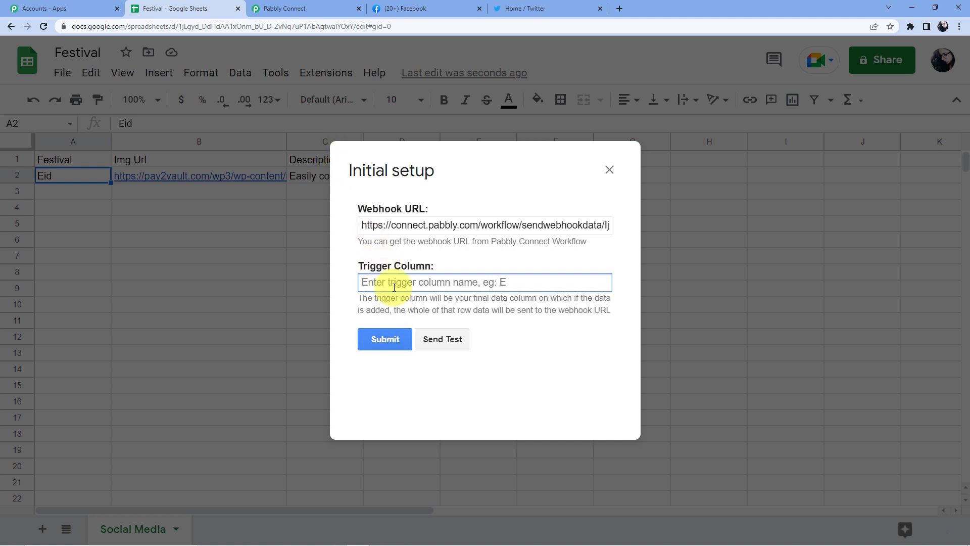
{"action": "type", "text": "C"}
{"action": "left_click", "coordinate": [384, 341]}
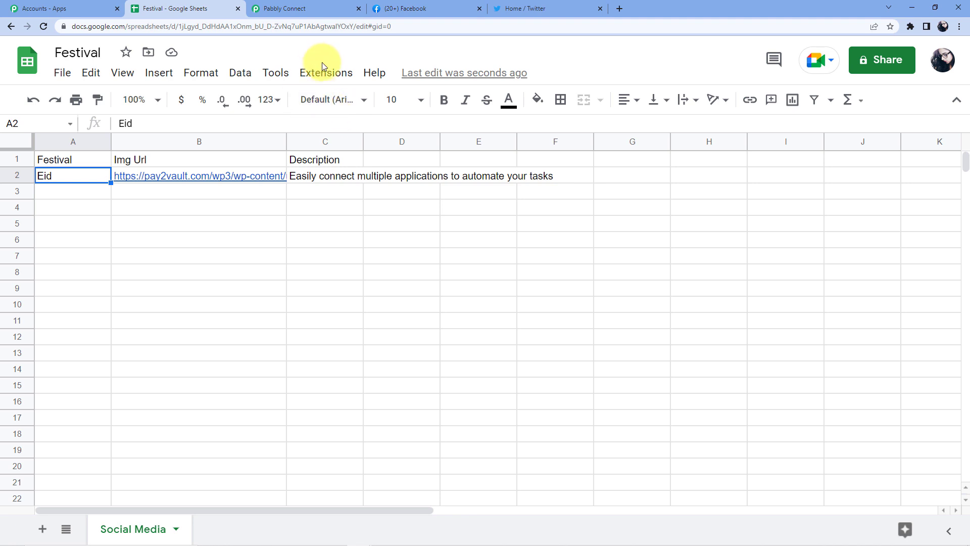
- Reopen the initial setup of the Pabbly Connect Webhooks add-on and send the test data to the webhook
{"action": "left_click", "coordinate": [324, 73]}
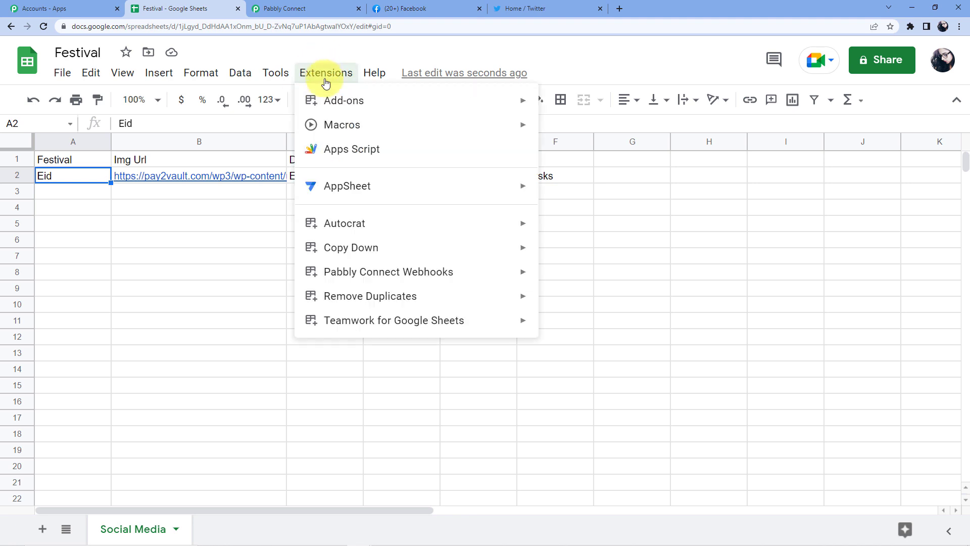
{"action": "mouse_move", "coordinate": [397, 276]}
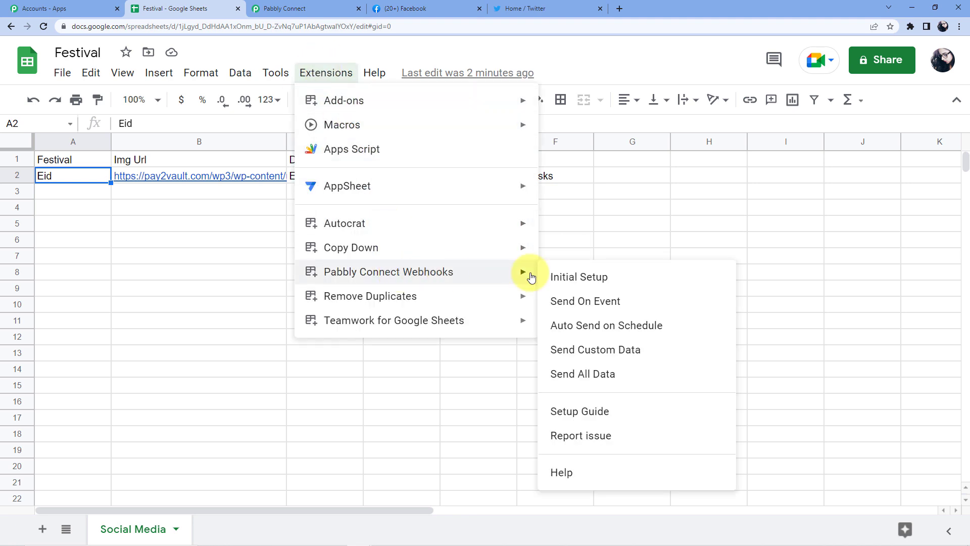
{"action": "left_click", "coordinate": [591, 277]}
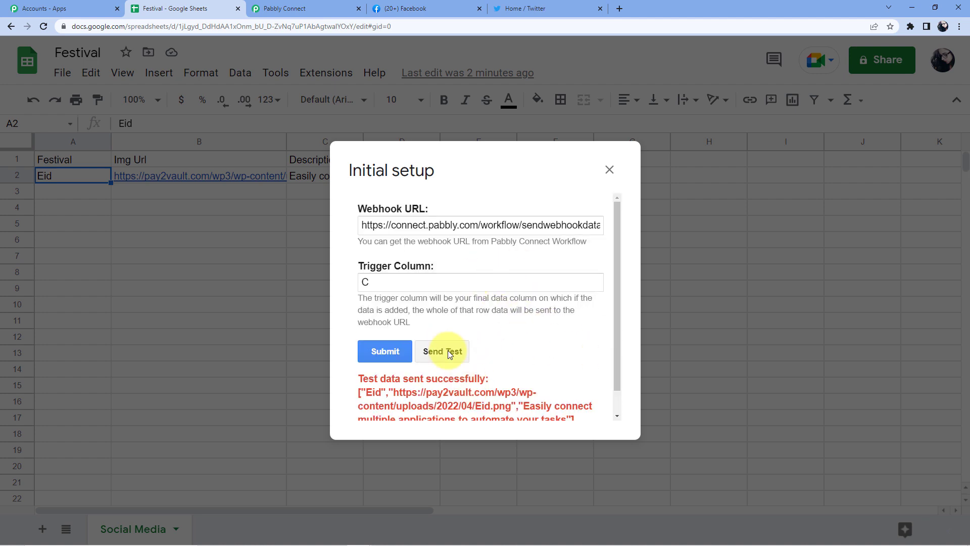
- Switch to Pabbly Connect and examine the received webhook response, enlarging the Img Url and Description values to read them fully
{"action": "left_click", "coordinate": [284, 8]}
{"action": "scroll", "coordinate": [403, 231], "scroll_direction": "down", "scroll_amount": 6}
{"action": "scroll", "coordinate": [588, 314], "scroll_direction": "down", "scroll_amount": 3}
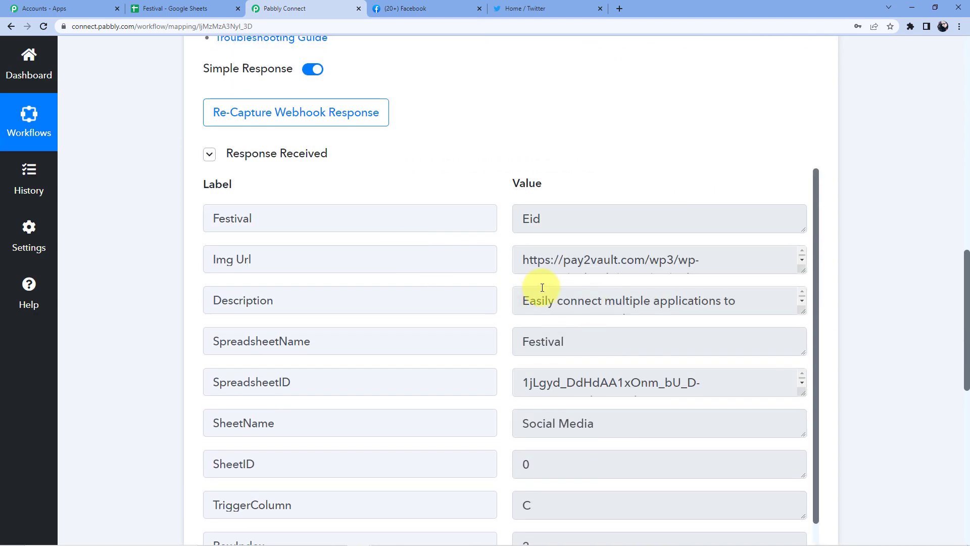
{"action": "left_click_drag", "start_coordinate": [800, 270], "coordinate": [802, 329]}
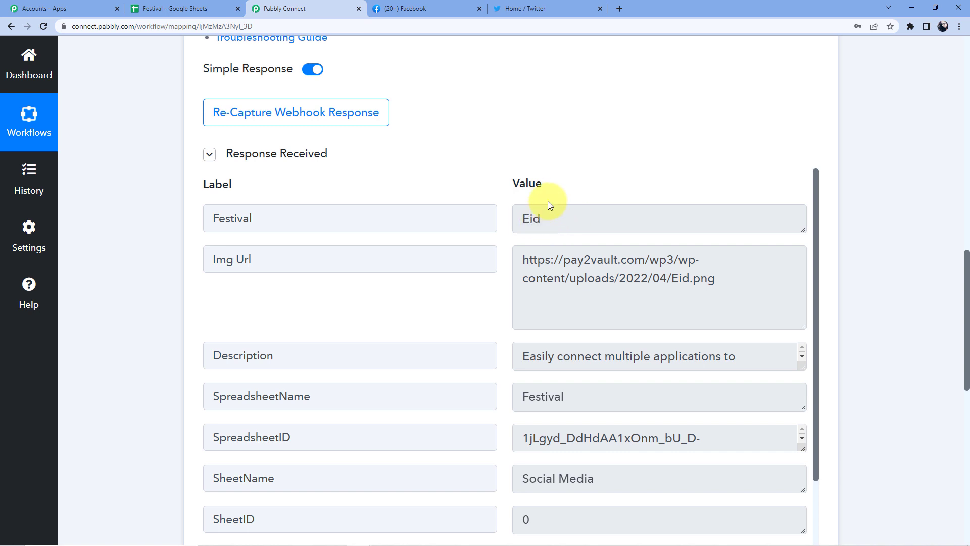
{"action": "scroll", "coordinate": [548, 201], "scroll_direction": "down", "scroll_amount": 2}
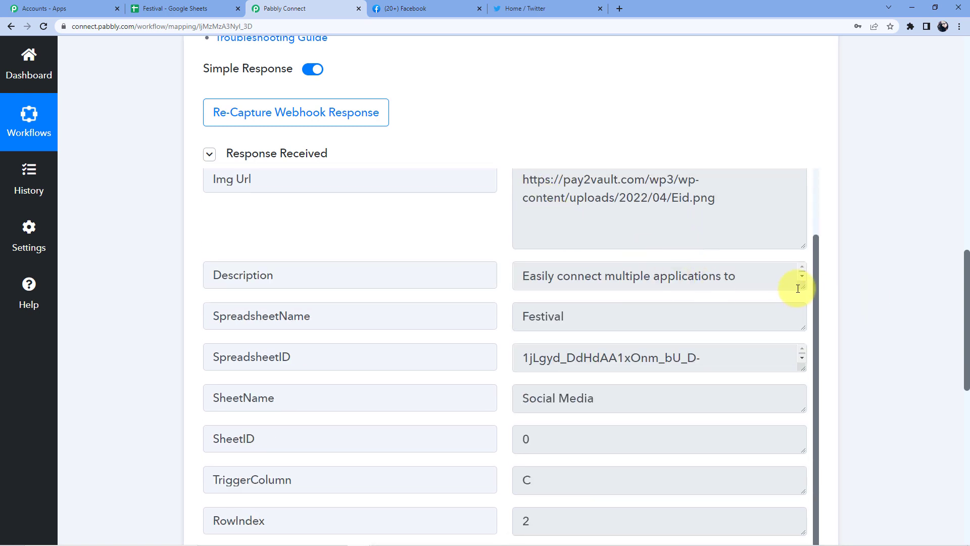
{"action": "left_click_drag", "start_coordinate": [798, 289], "coordinate": [803, 325]}
{"action": "scroll", "coordinate": [851, 251], "scroll_direction": "down", "scroll_amount": 10}
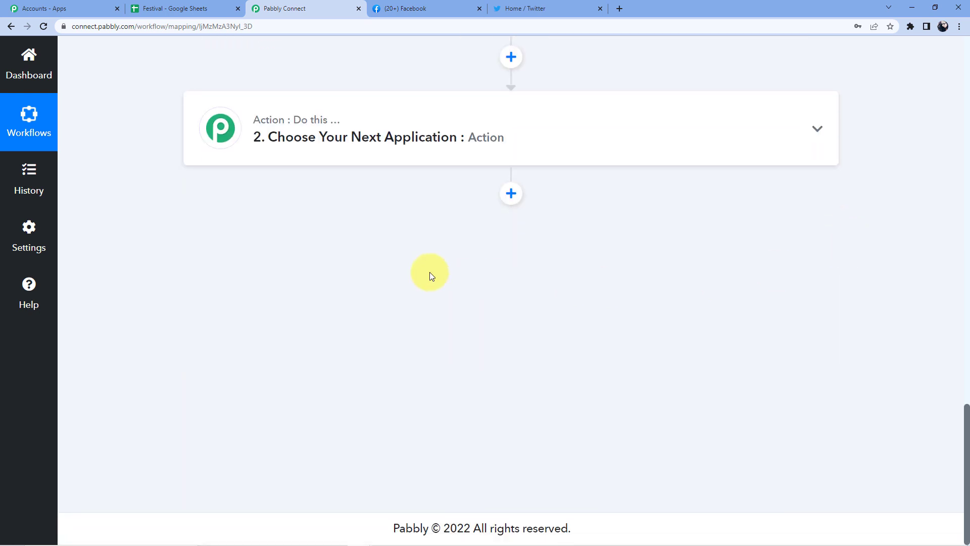
{"action": "scroll", "coordinate": [429, 273], "scroll_direction": "up", "scroll_amount": 3}
{"action": "scroll", "coordinate": [326, 290], "scroll_direction": "down", "scroll_amount": 3}
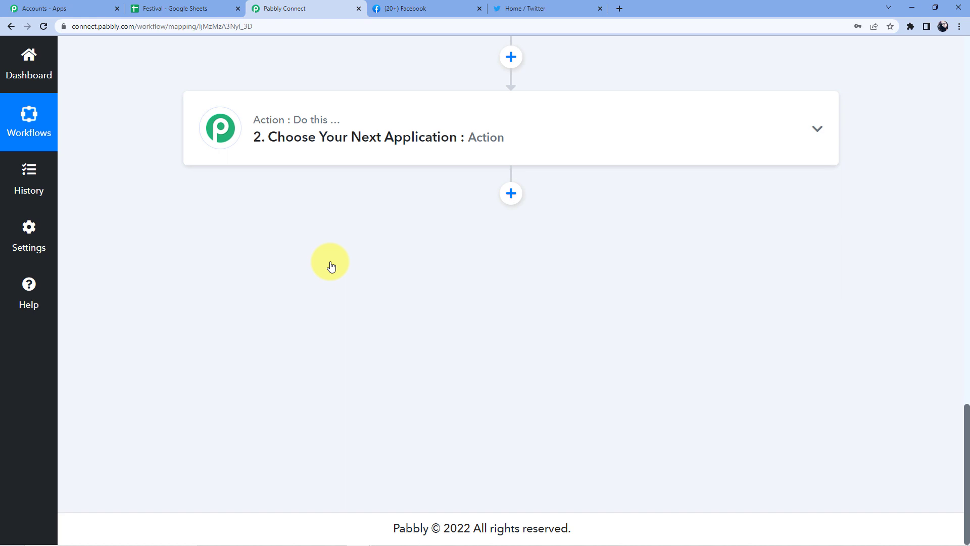
- Set the workflow's second step to the Facebook Pages app with the Create Page Photo action event
{"action": "left_click", "coordinate": [357, 161]}
{"action": "left_click", "coordinate": [335, 219]}
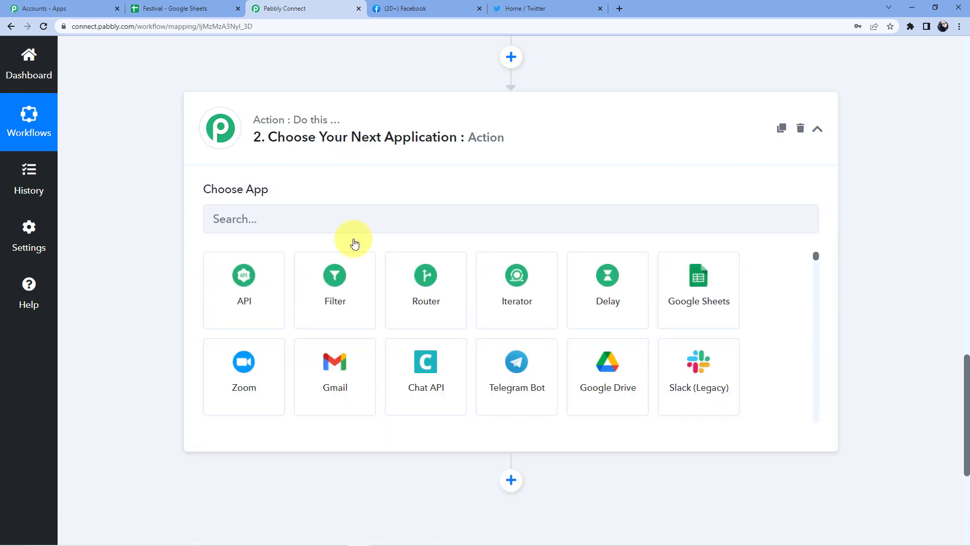
{"action": "type", "text": "Facebok"}
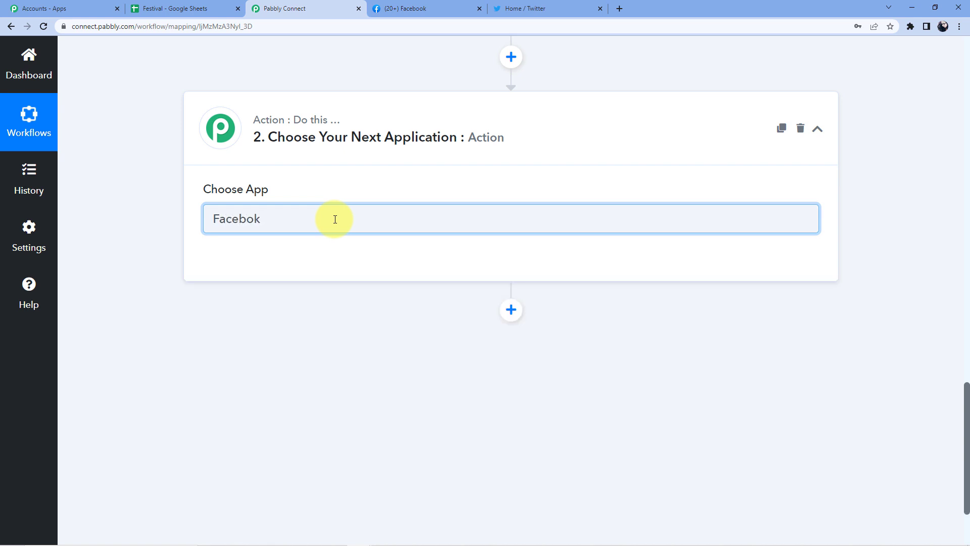
{"action": "key", "text": "BackSpace"}
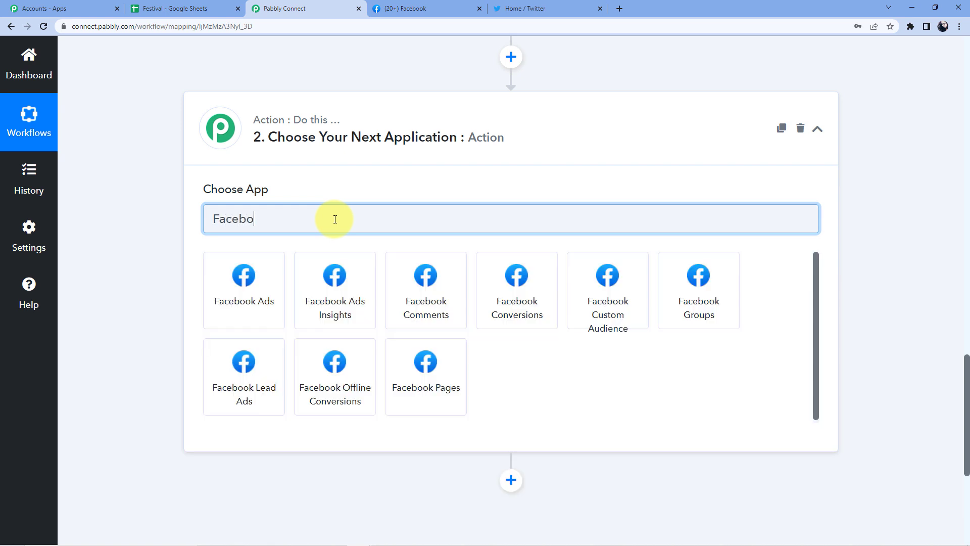
{"action": "left_click", "coordinate": [442, 367]}
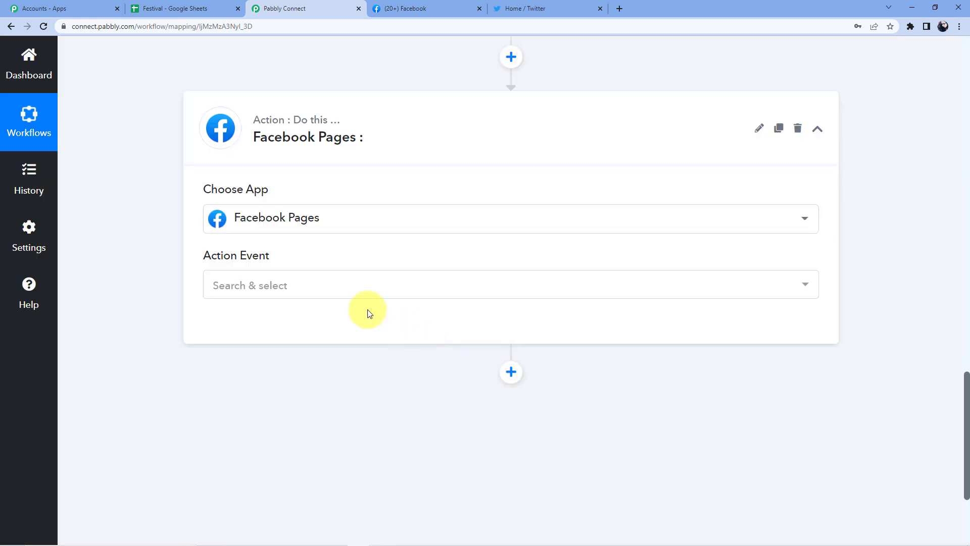
{"action": "left_click", "coordinate": [285, 289]}
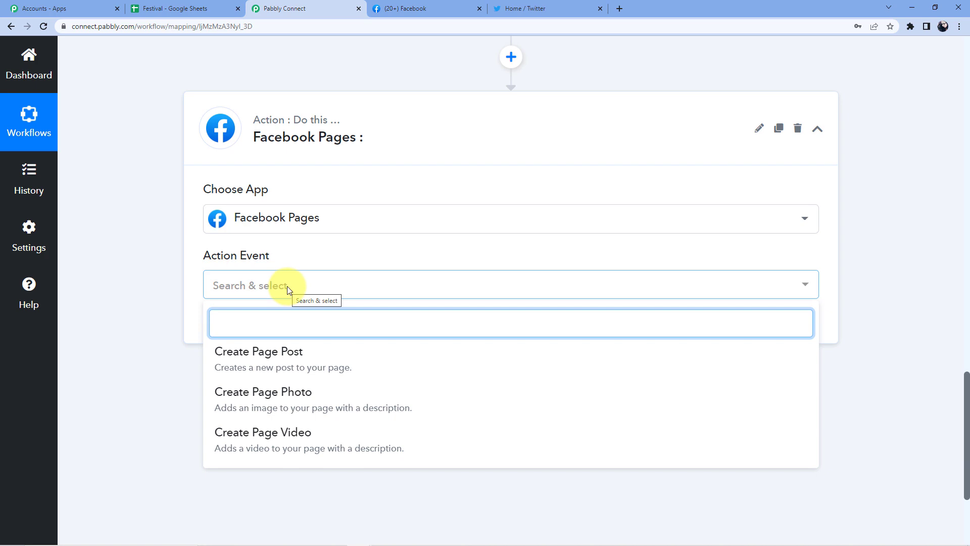
{"action": "left_click", "coordinate": [286, 395]}
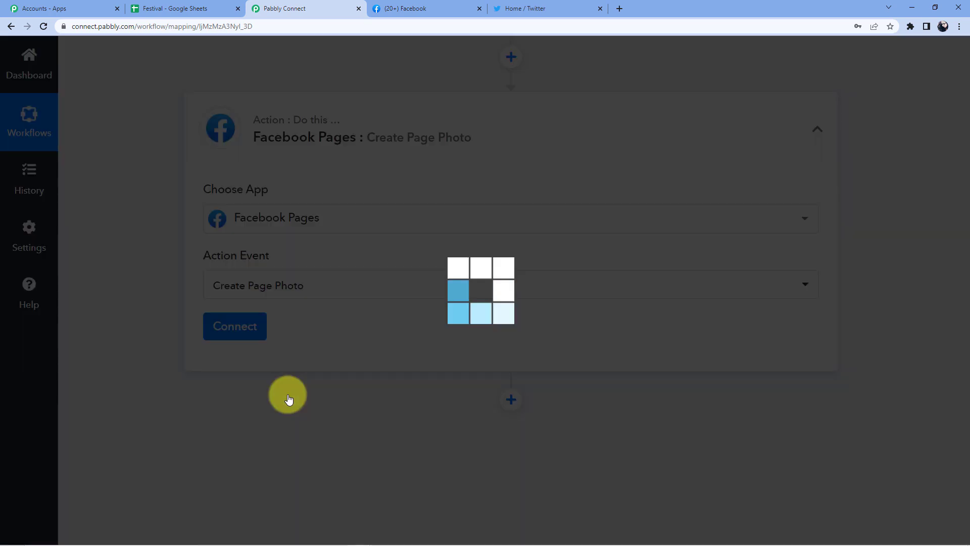
- Connect the Facebook Pages action through a new connection authenticated with Facebook Pages
{"action": "left_click", "coordinate": [249, 332]}
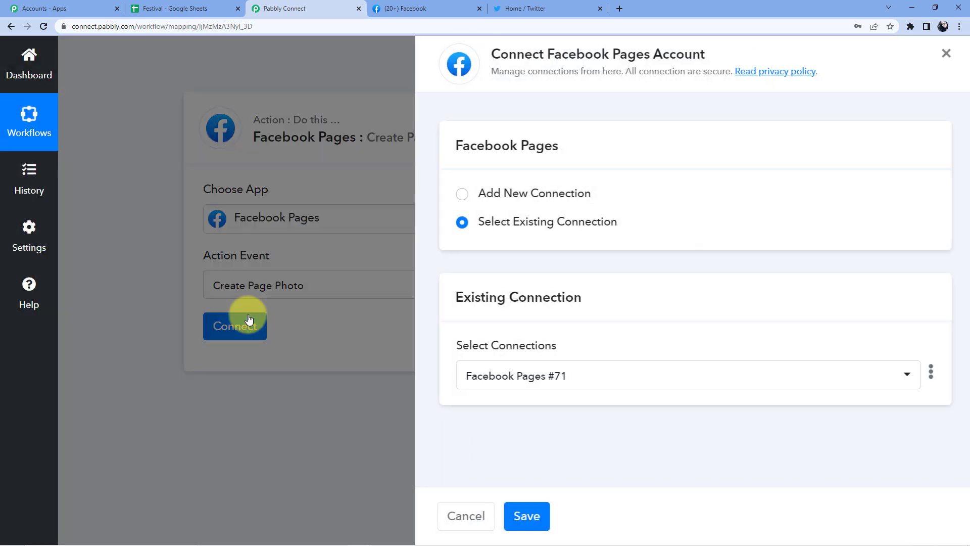
{"action": "left_click", "coordinate": [514, 197]}
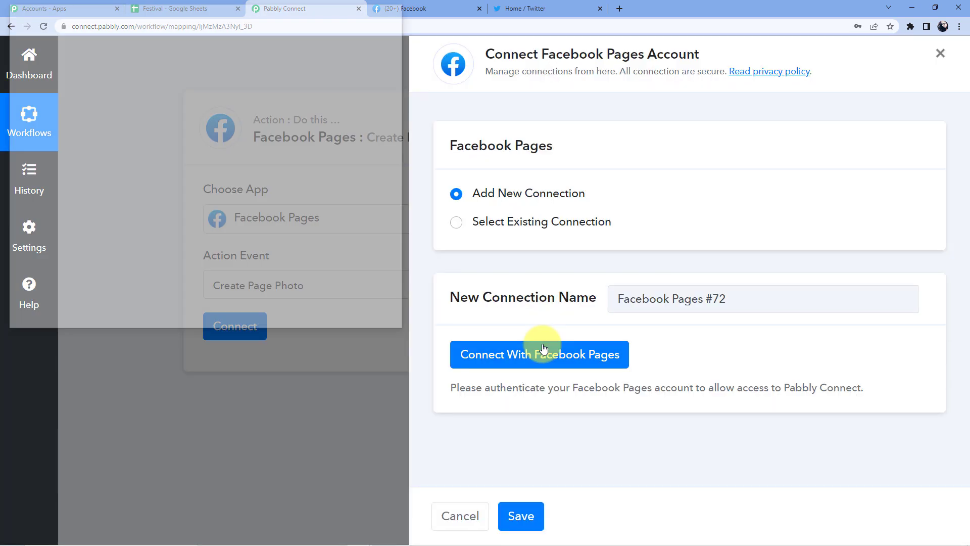
{"action": "left_click", "coordinate": [543, 341]}
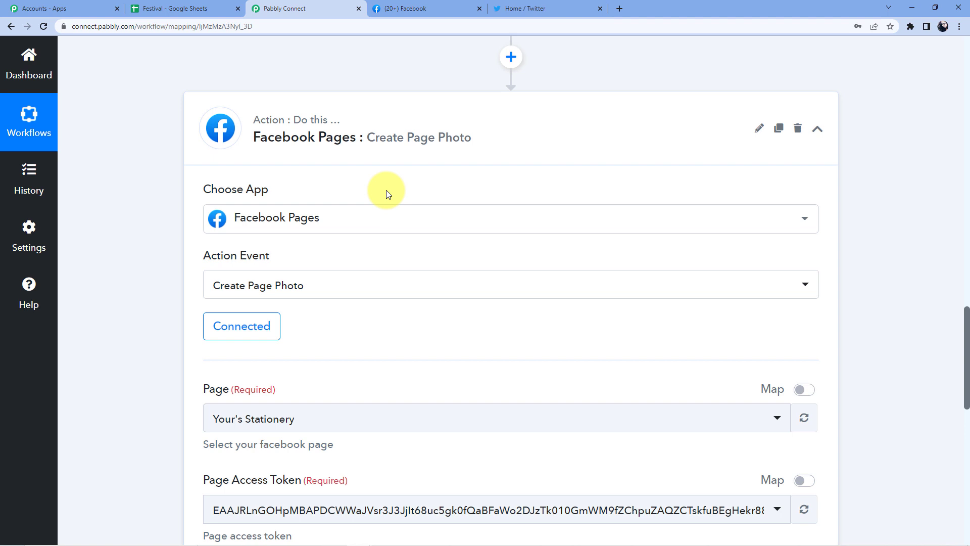
- Choose Fireworks Store as the Facebook page for the Create Page Photo action
{"action": "scroll", "coordinate": [353, 207], "scroll_direction": "down", "scroll_amount": 5}
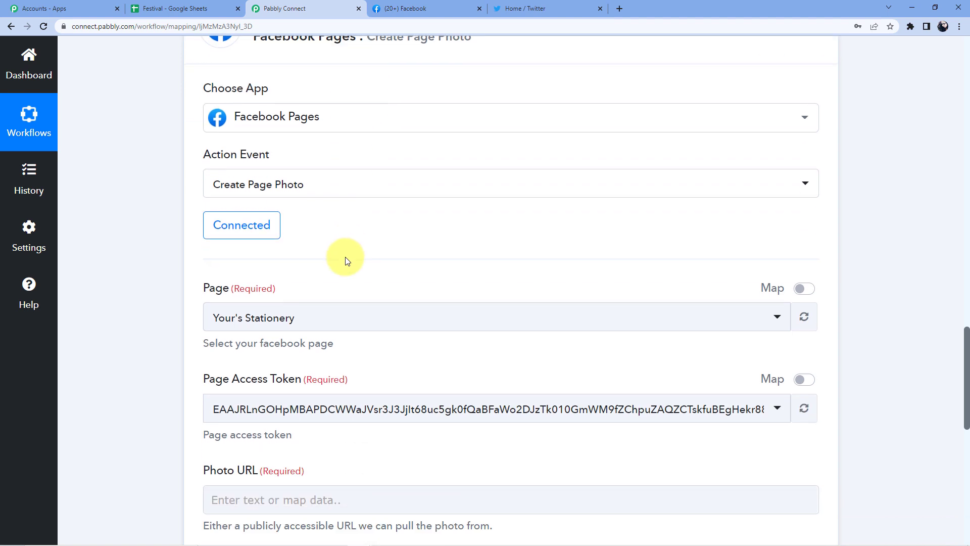
{"action": "left_click", "coordinate": [295, 171]}
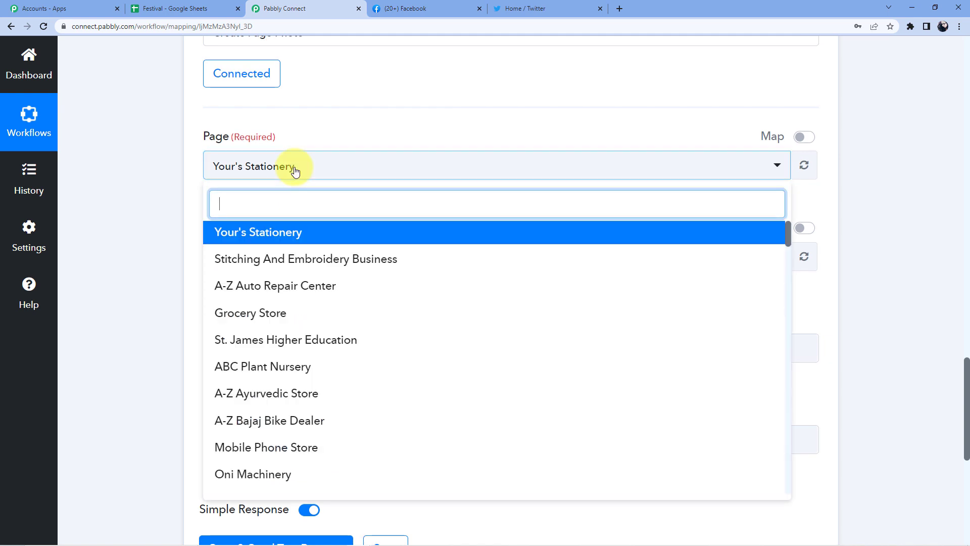
{"action": "scroll", "coordinate": [314, 258], "scroll_direction": "down", "scroll_amount": 8}
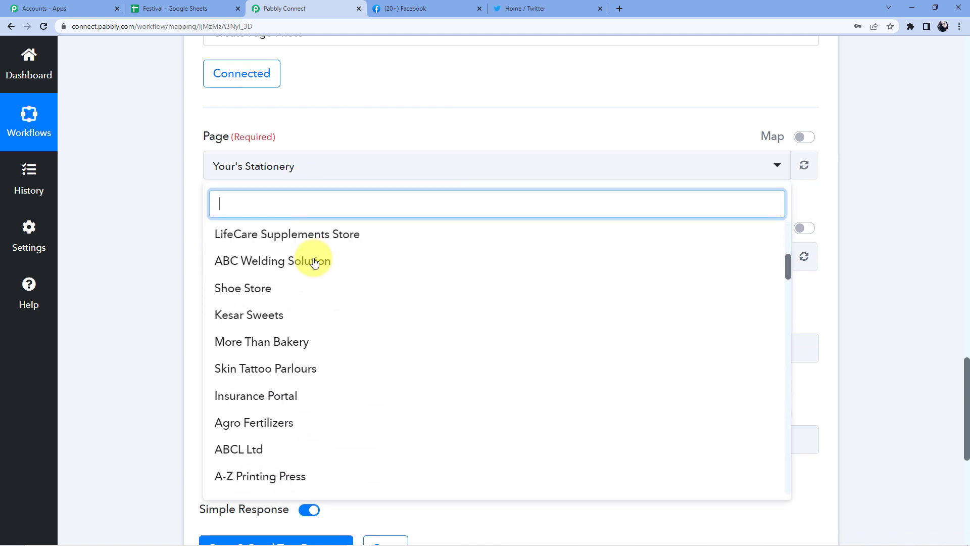
{"action": "scroll", "coordinate": [314, 261], "scroll_direction": "down", "scroll_amount": 8}
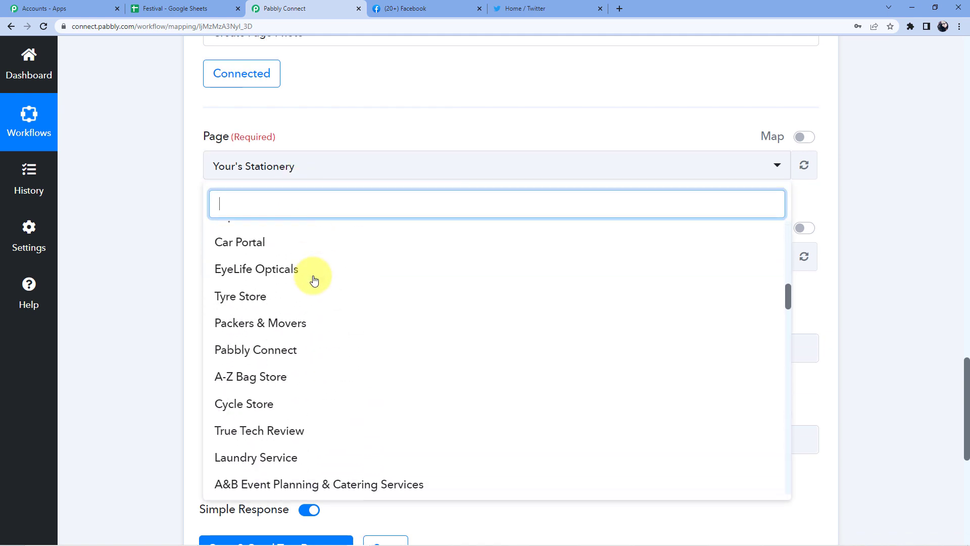
{"action": "scroll", "coordinate": [289, 373], "scroll_direction": "down", "scroll_amount": 4}
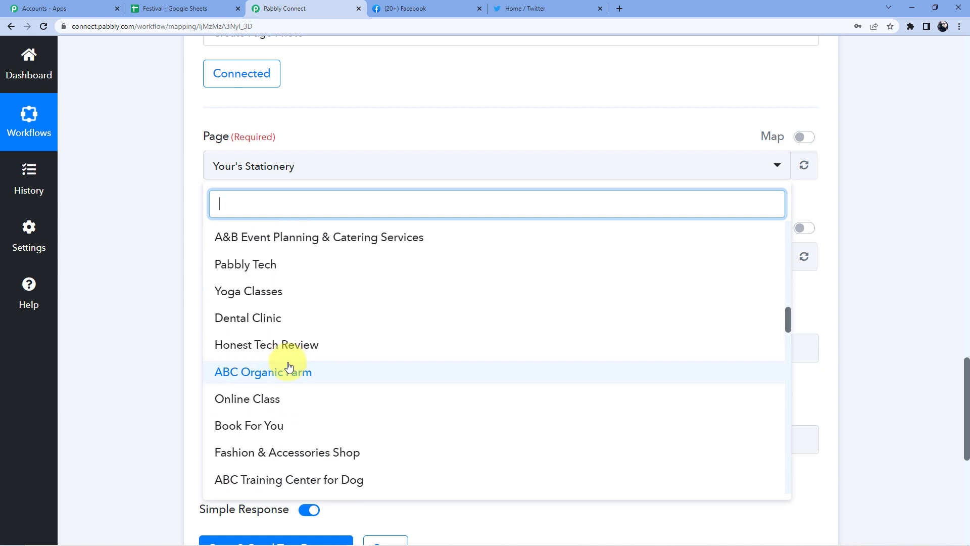
{"action": "scroll", "coordinate": [294, 364], "scroll_direction": "down", "scroll_amount": 6}
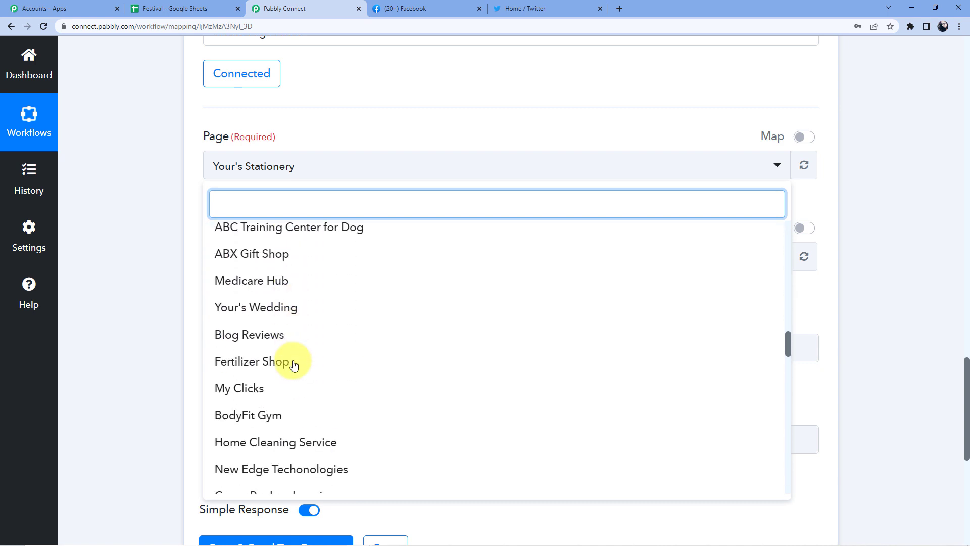
{"action": "scroll", "coordinate": [288, 347], "scroll_direction": "down", "scroll_amount": 4}
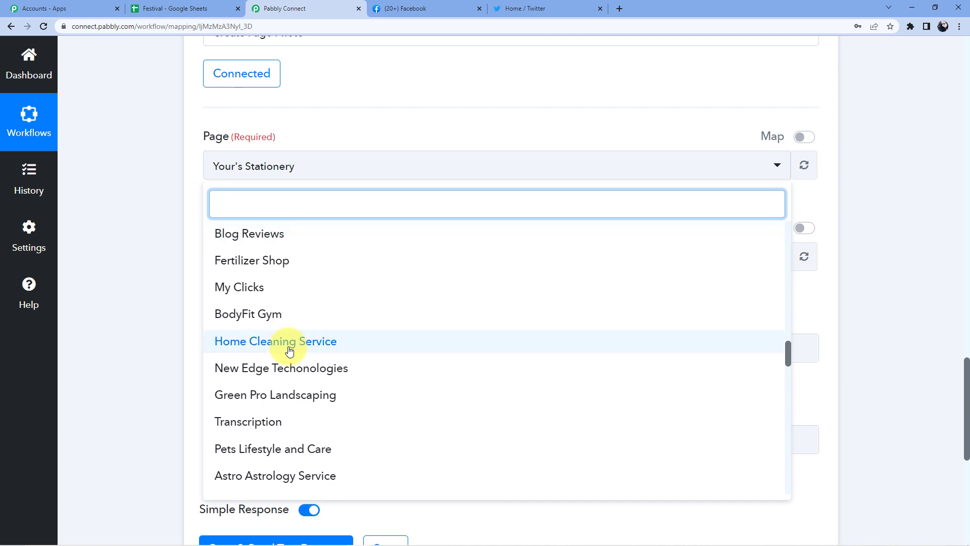
{"action": "scroll", "coordinate": [288, 371], "scroll_direction": "down", "scroll_amount": 2}
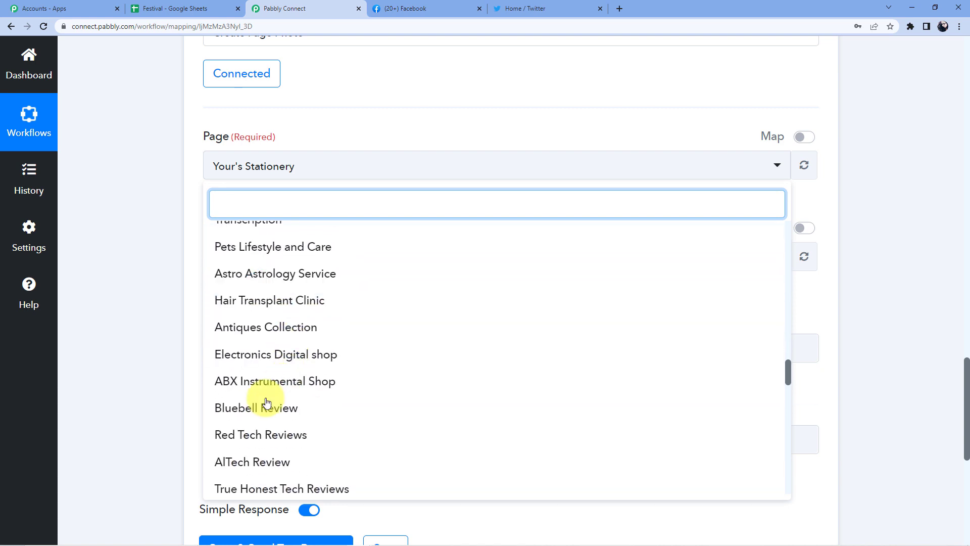
{"action": "scroll", "coordinate": [293, 379], "scroll_direction": "down", "scroll_amount": 1}
{"action": "scroll", "coordinate": [303, 380], "scroll_direction": "down", "scroll_amount": 2}
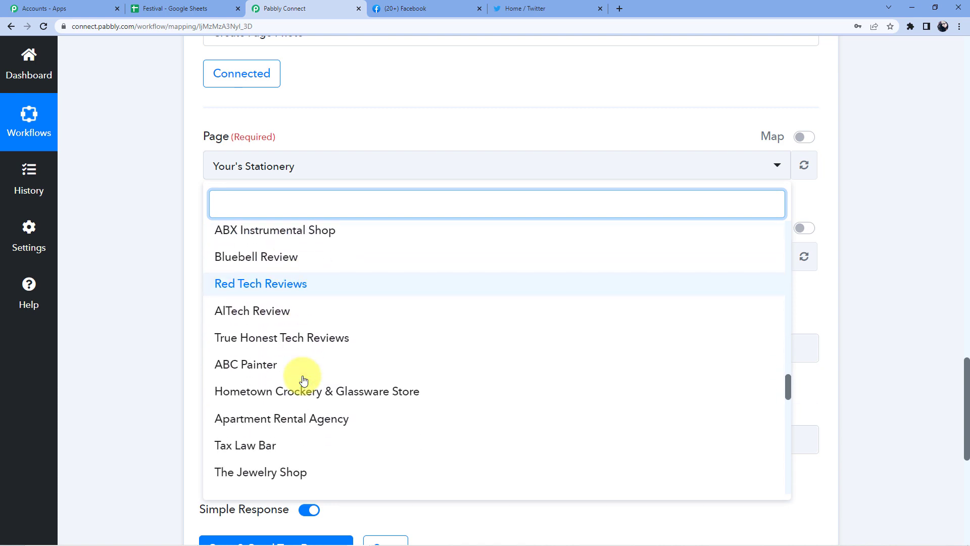
{"action": "scroll", "coordinate": [303, 379], "scroll_direction": "down", "scroll_amount": 3}
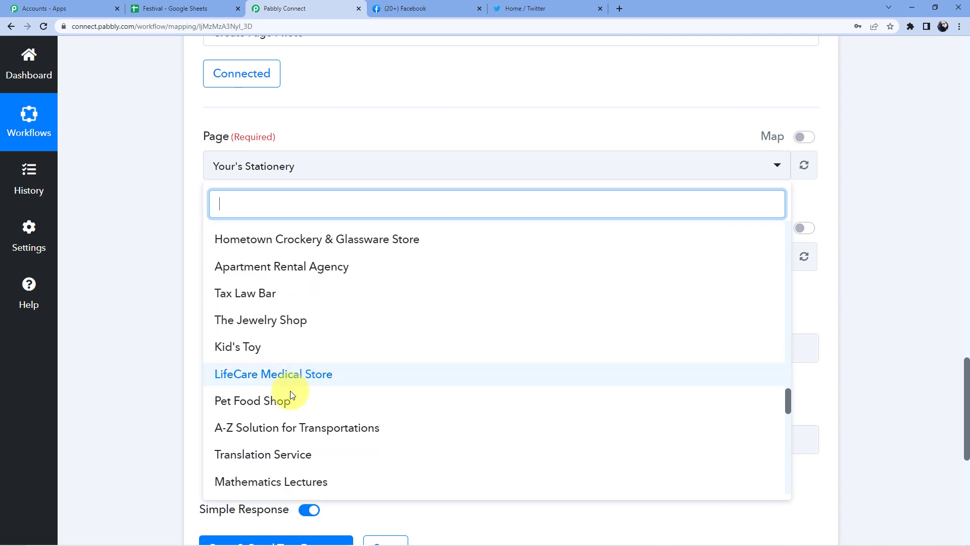
{"action": "scroll", "coordinate": [277, 386], "scroll_direction": "down", "scroll_amount": 3}
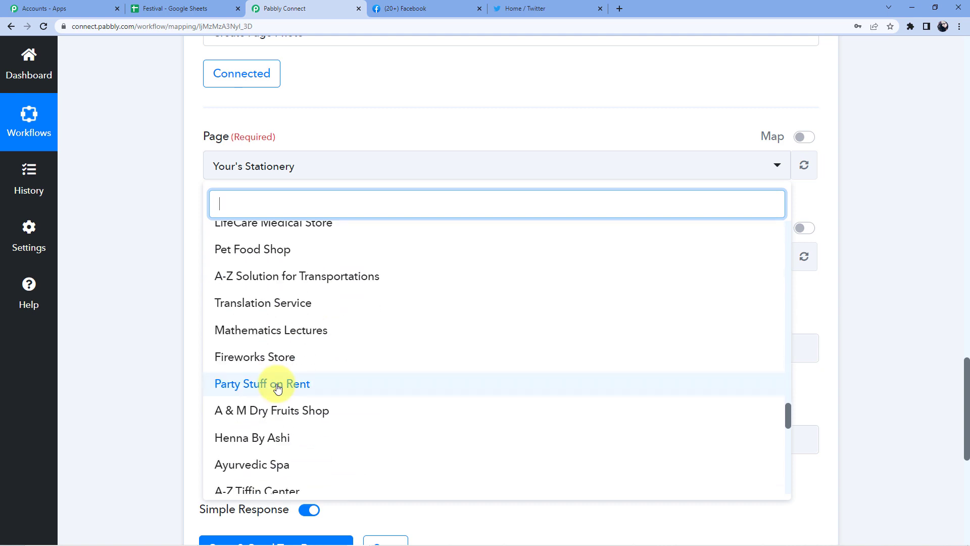
{"action": "scroll", "coordinate": [275, 385], "scroll_direction": "down", "scroll_amount": 1}
{"action": "left_click", "coordinate": [275, 307]}
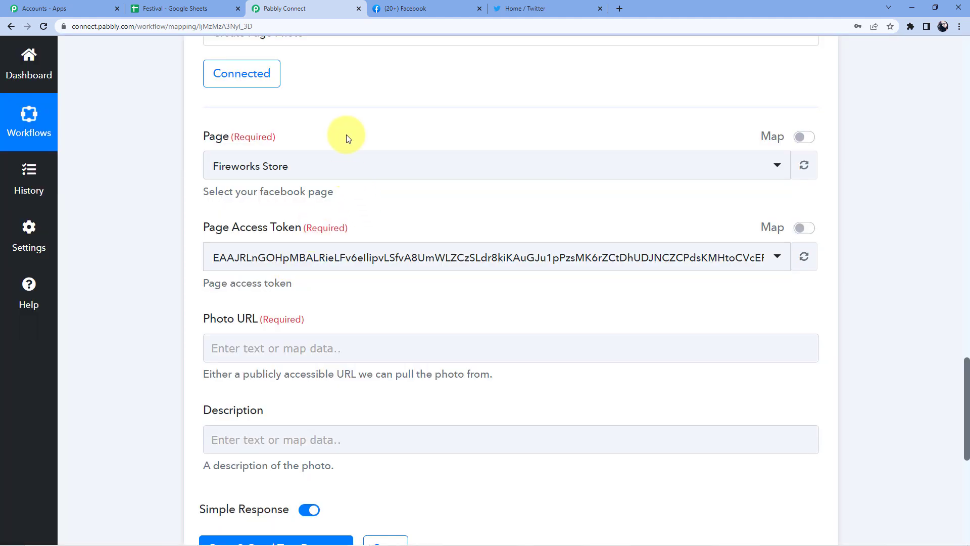
- Switch to Facebook, open the Fireworks Store page from the full list of managed pages and examine its existing posts
{"action": "left_click", "coordinate": [405, 8]}
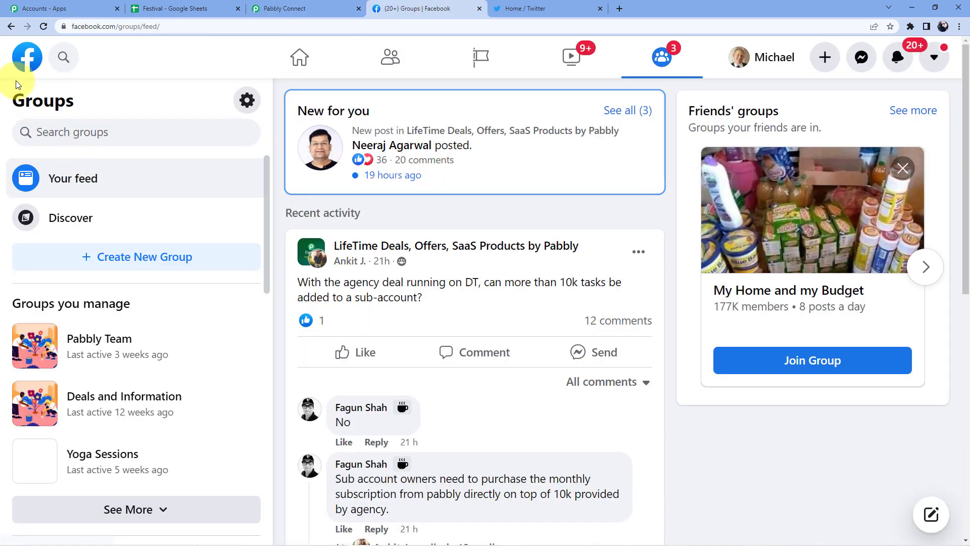
{"action": "left_click", "coordinate": [13, 26]}
{"action": "left_click", "coordinate": [59, 176]}
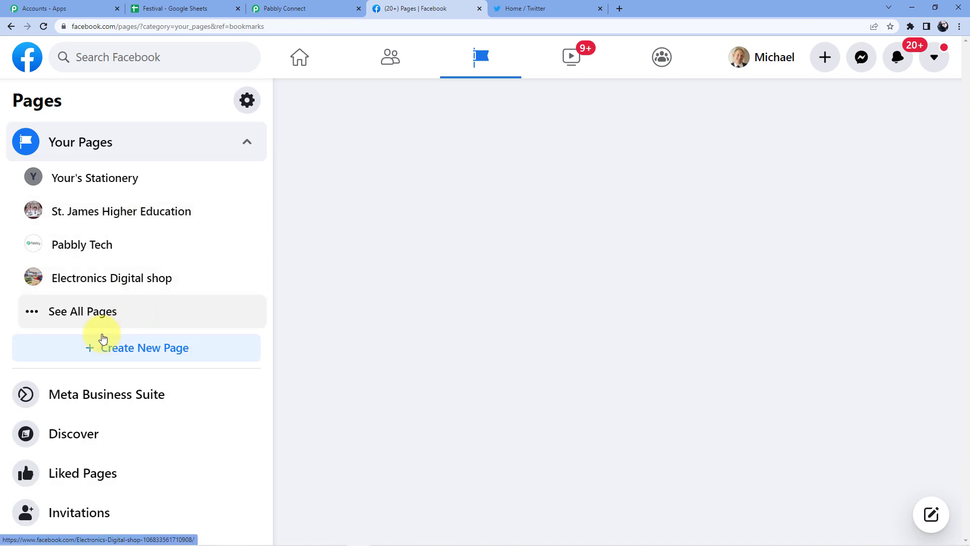
{"action": "left_click", "coordinate": [94, 314]}
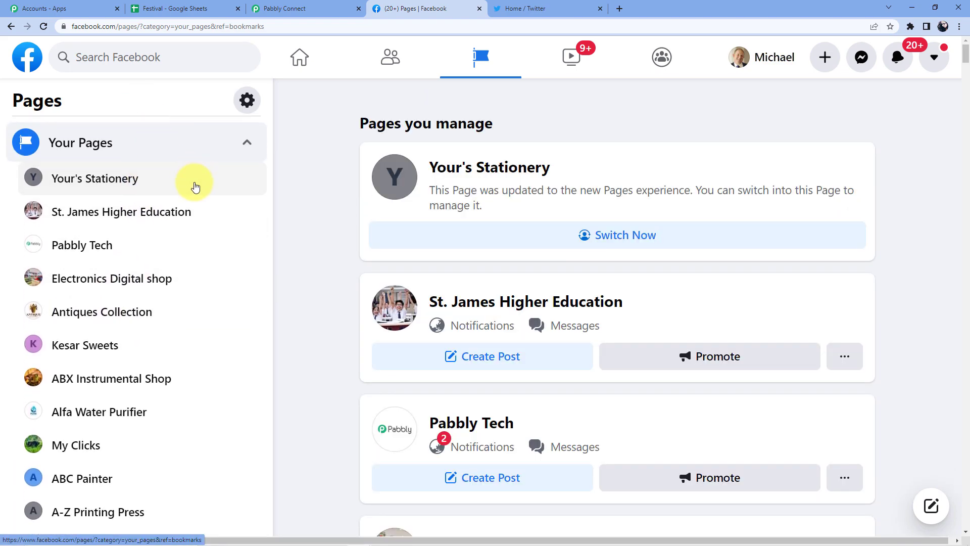
{"action": "scroll", "coordinate": [116, 263], "scroll_direction": "down", "scroll_amount": 9}
{"action": "scroll", "coordinate": [120, 283], "scroll_direction": "down", "scroll_amount": 20}
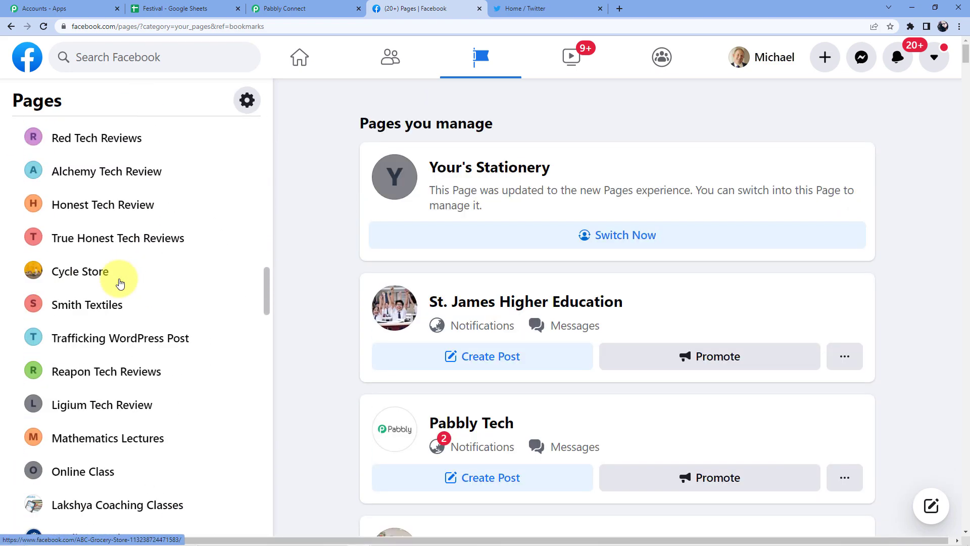
{"action": "scroll", "coordinate": [120, 283], "scroll_direction": "down", "scroll_amount": 16}
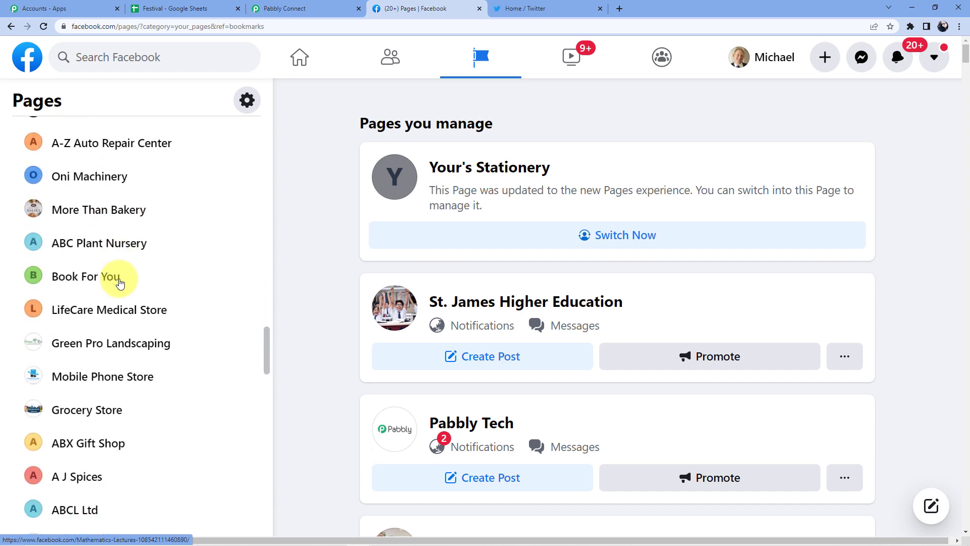
{"action": "scroll", "coordinate": [120, 283], "scroll_direction": "down", "scroll_amount": 5}
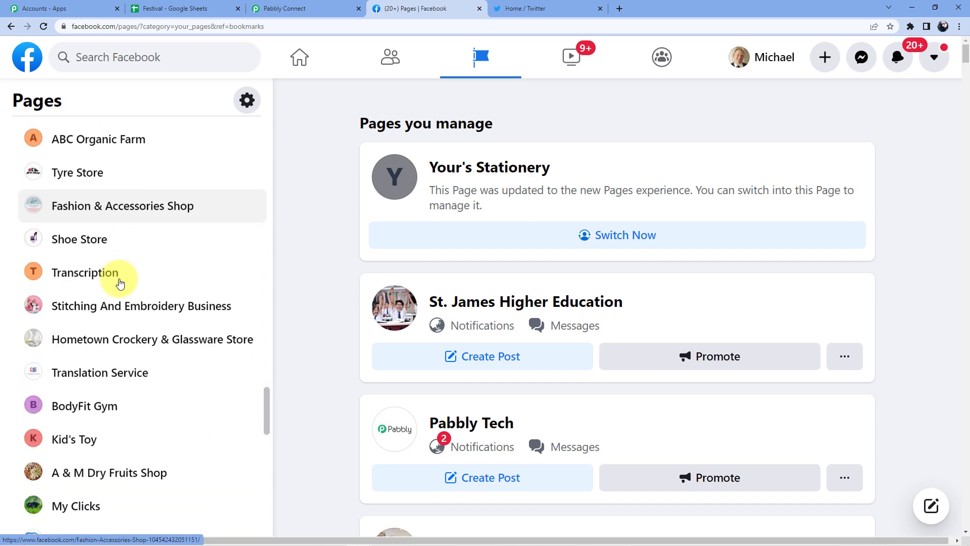
{"action": "scroll", "coordinate": [111, 288], "scroll_direction": "down", "scroll_amount": 8}
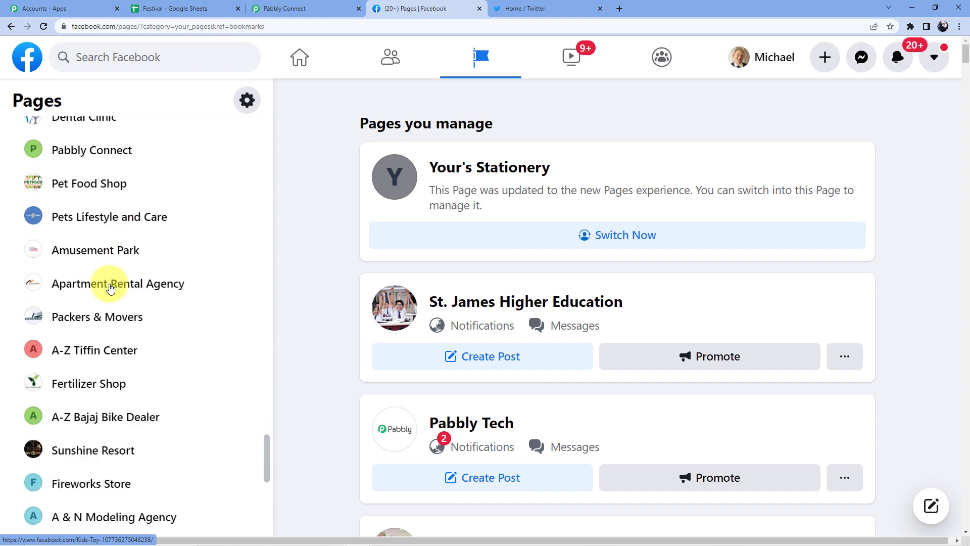
{"action": "scroll", "coordinate": [109, 291], "scroll_direction": "down", "scroll_amount": 7}
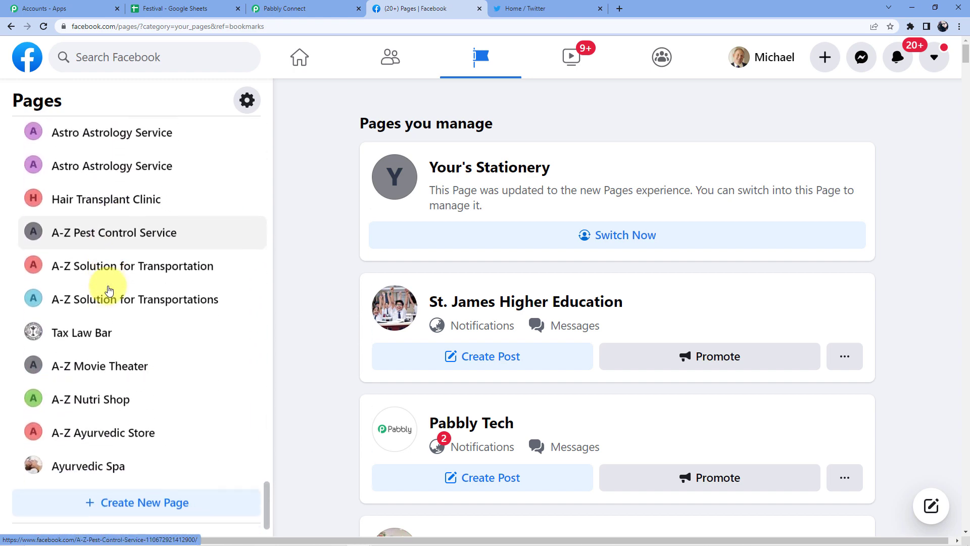
{"action": "scroll", "coordinate": [108, 290], "scroll_direction": "up", "scroll_amount": 2}
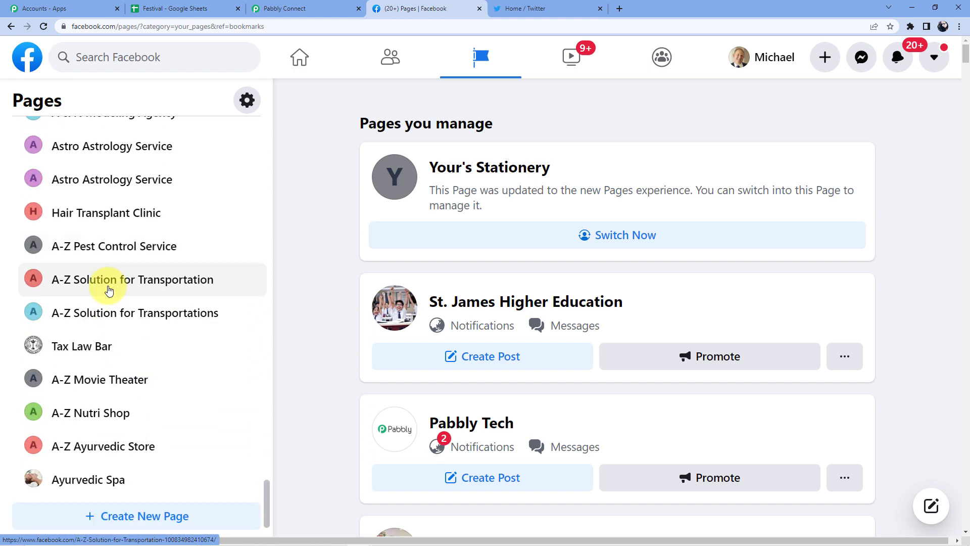
{"action": "scroll", "coordinate": [109, 290], "scroll_direction": "up", "scroll_amount": 3}
{"action": "left_click", "coordinate": [108, 228]}
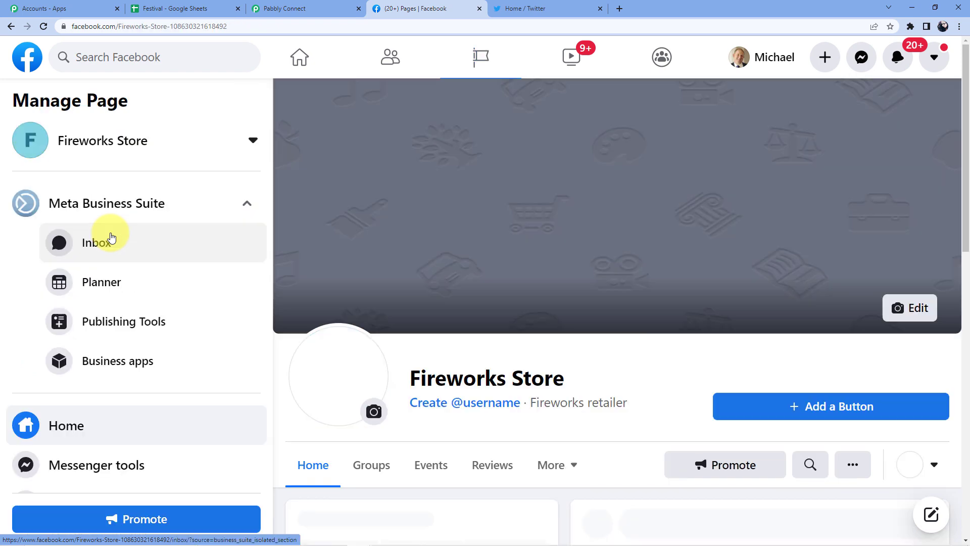
{"action": "scroll", "coordinate": [574, 290], "scroll_direction": "down", "scroll_amount": 6}
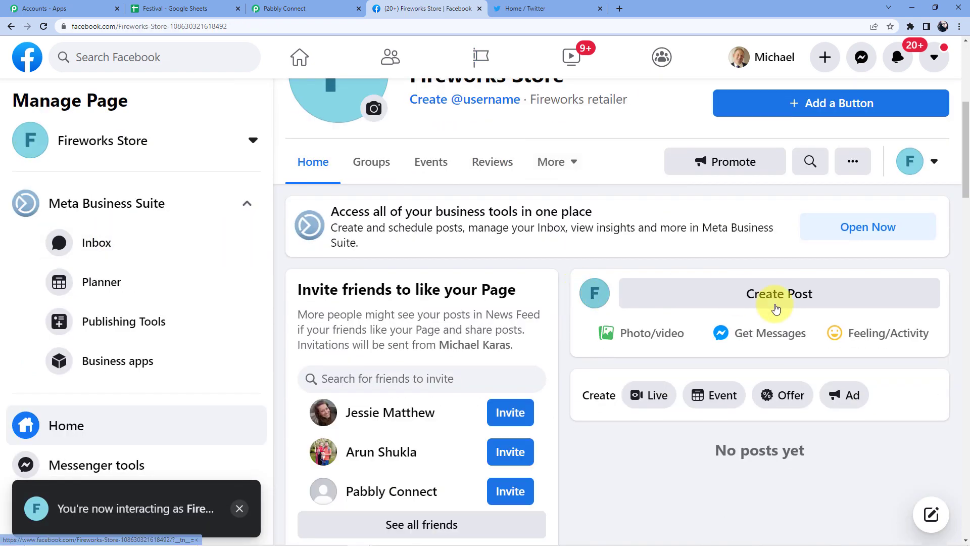
{"action": "scroll", "coordinate": [737, 300], "scroll_direction": "down", "scroll_amount": 3}
{"action": "scroll", "coordinate": [763, 347], "scroll_direction": "up", "scroll_amount": 4}
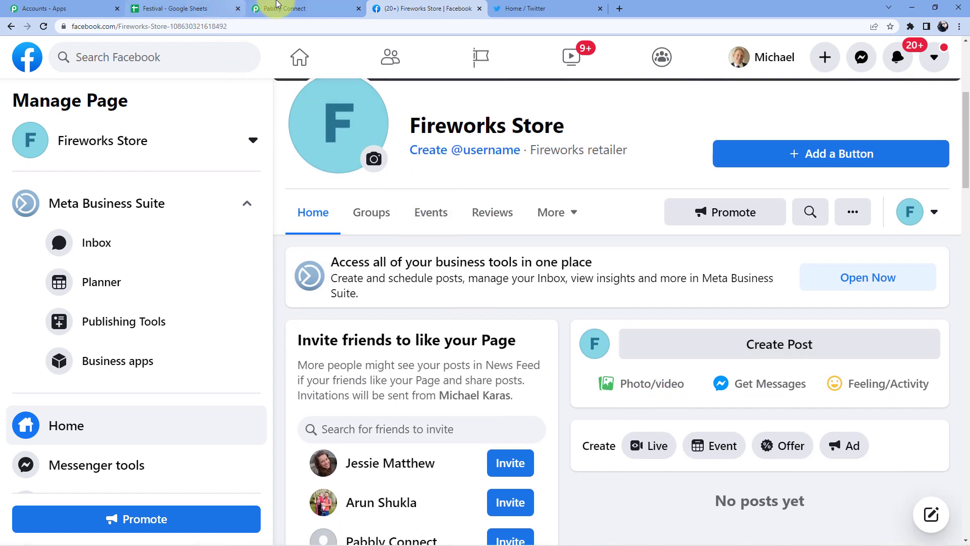
- Switch to Pabbly Connect and map the Photo URL of the Create Page Photo action to the Google Sheets Img Url value
{"action": "left_click", "coordinate": [258, 9]}
{"action": "scroll", "coordinate": [334, 189], "scroll_direction": "down", "scroll_amount": 1}
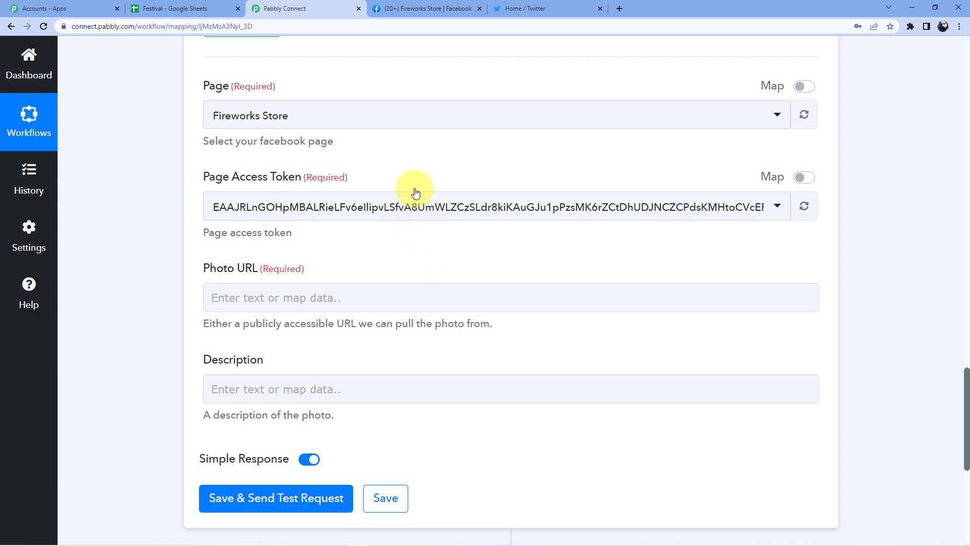
{"action": "scroll", "coordinate": [357, 212], "scroll_direction": "down", "scroll_amount": 4}
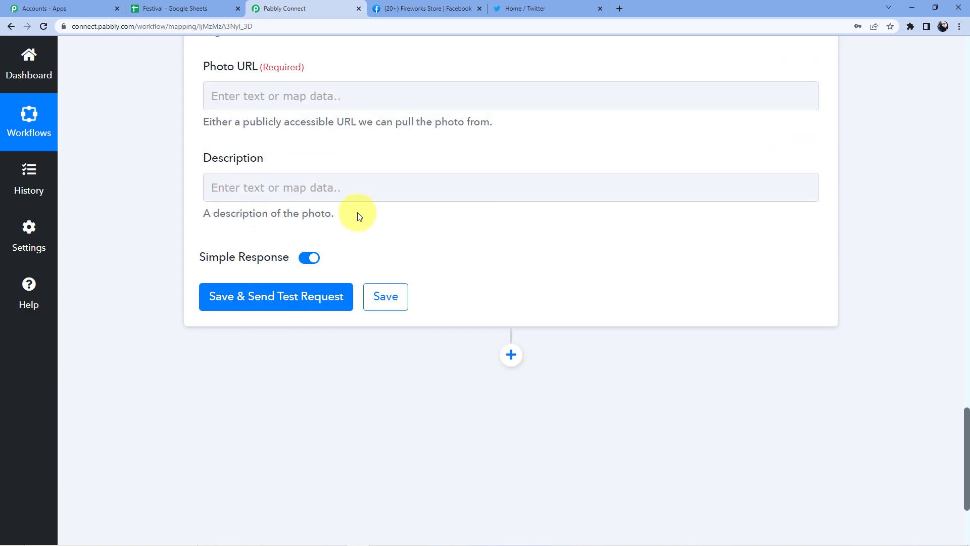
{"action": "scroll", "coordinate": [336, 185], "scroll_direction": "up", "scroll_amount": 2}
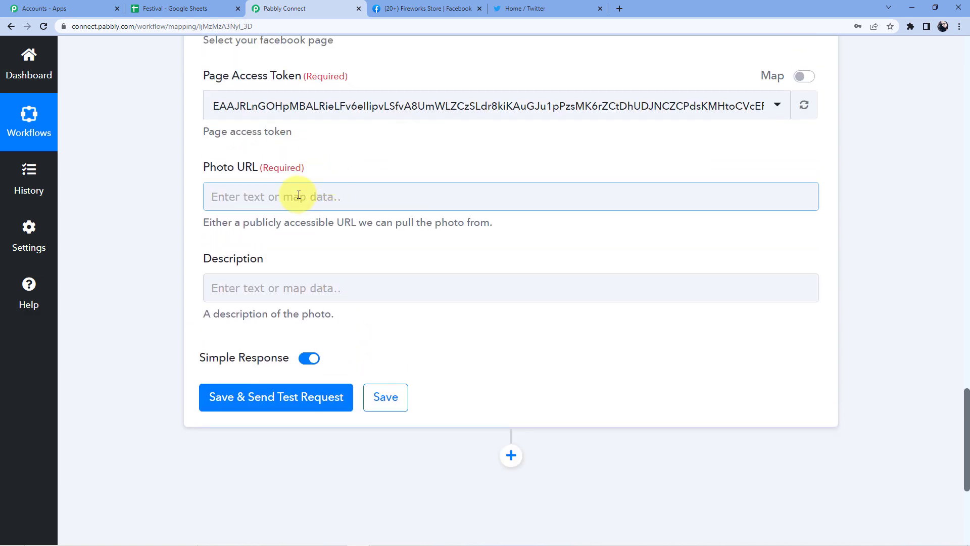
{"action": "scroll", "coordinate": [433, 223], "scroll_direction": "up", "scroll_amount": 15}
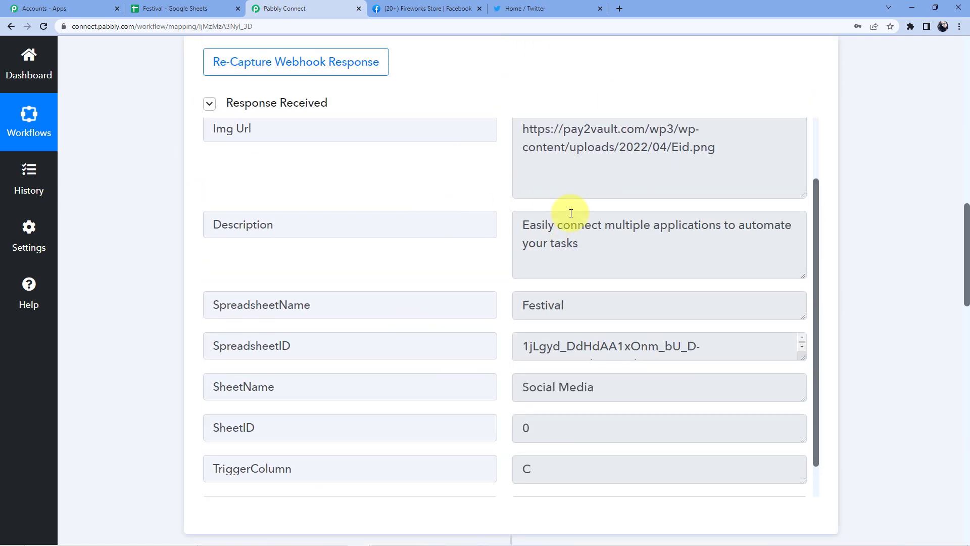
{"action": "scroll", "coordinate": [150, 217], "scroll_direction": "down", "scroll_amount": 15}
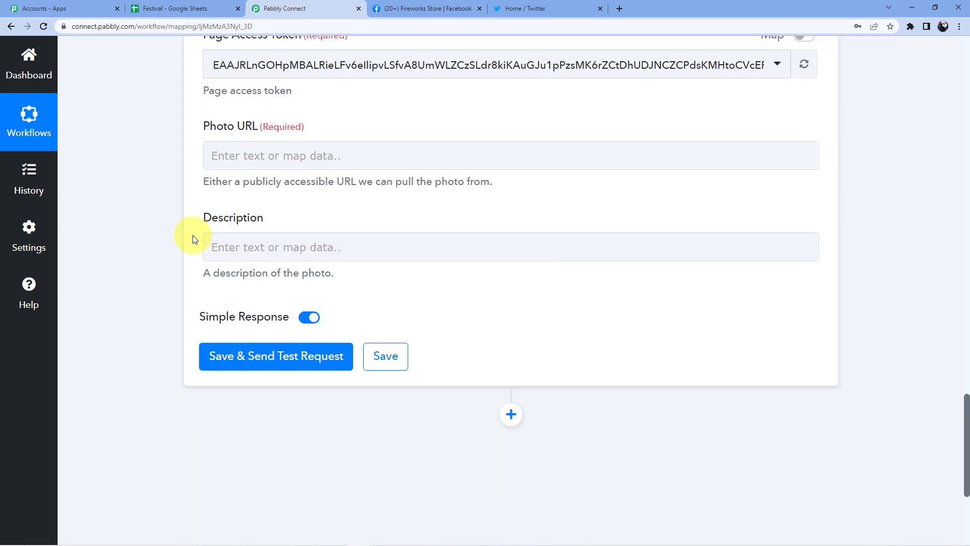
{"action": "left_click", "coordinate": [253, 145]}
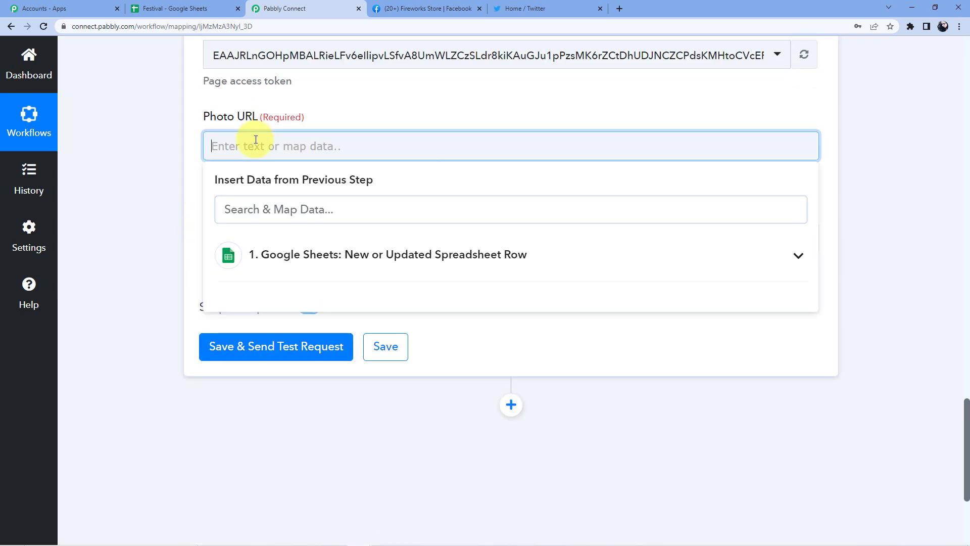
{"action": "left_click", "coordinate": [327, 267]}
{"action": "scroll", "coordinate": [373, 242], "scroll_direction": "down", "scroll_amount": 1}
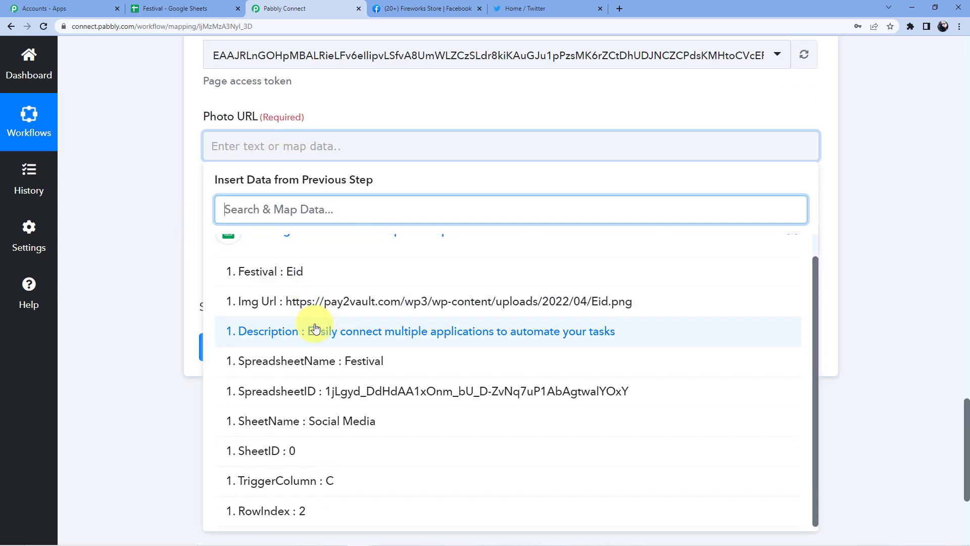
{"action": "left_click", "coordinate": [298, 302]}
{"action": "left_click", "coordinate": [163, 185]}
- Map the photo's Description to the Google Sheets Description value, then save the action and send a test request
{"action": "left_click", "coordinate": [244, 246]}
{"action": "scroll", "coordinate": [303, 223], "scroll_direction": "down", "scroll_amount": 4}
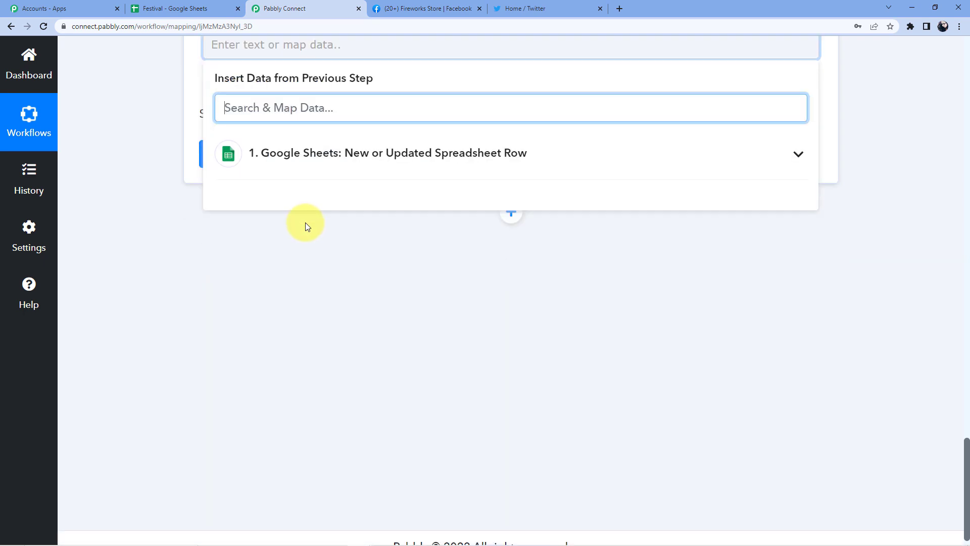
{"action": "left_click", "coordinate": [347, 151]}
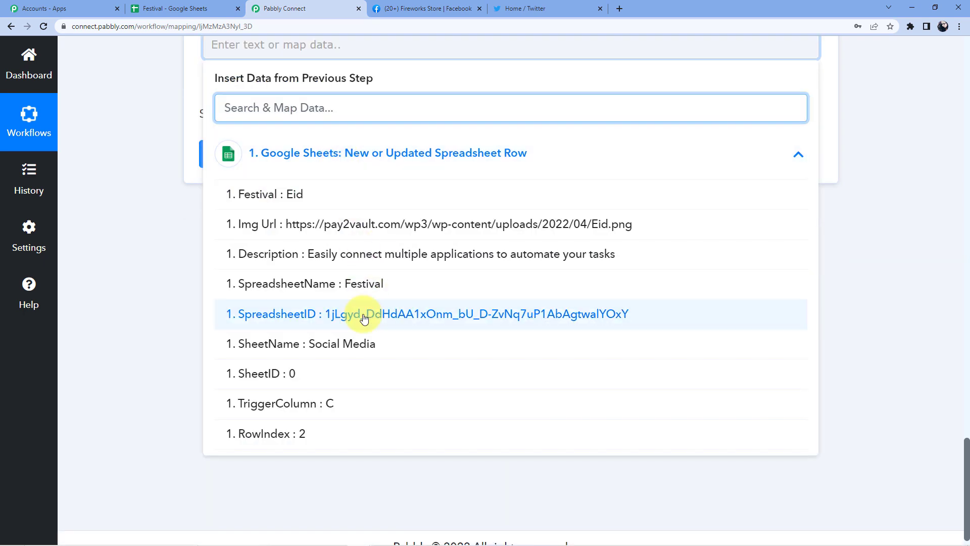
{"action": "left_click", "coordinate": [350, 254]}
{"action": "left_click", "coordinate": [367, 224]}
{"action": "scroll", "coordinate": [368, 224], "scroll_direction": "up", "scroll_amount": 3}
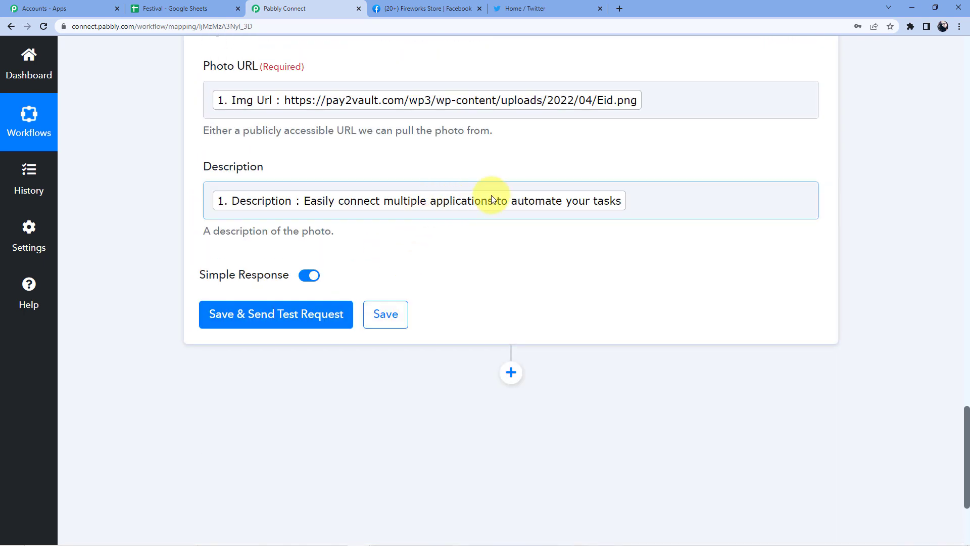
{"action": "left_click", "coordinate": [273, 314]}
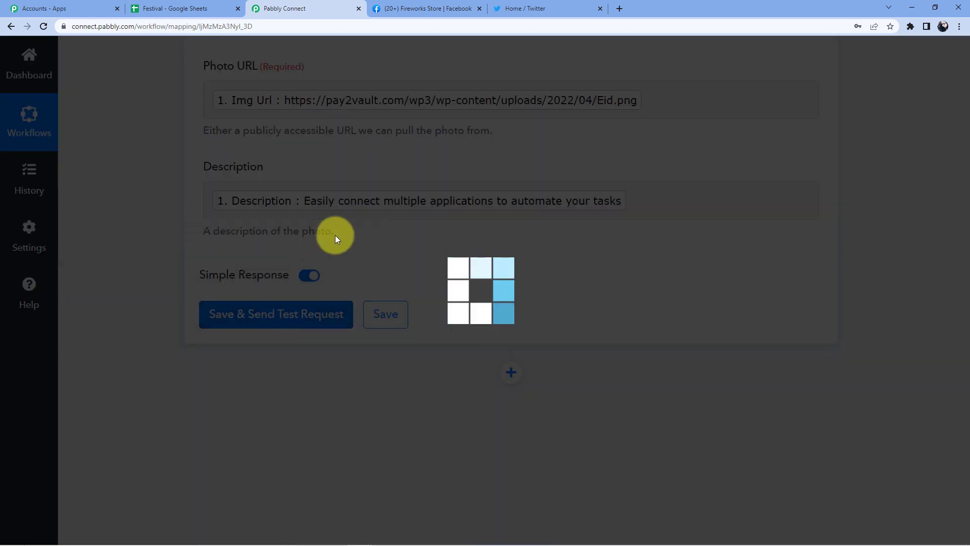
{"action": "scroll", "coordinate": [512, 262], "scroll_direction": "down", "scroll_amount": 3}
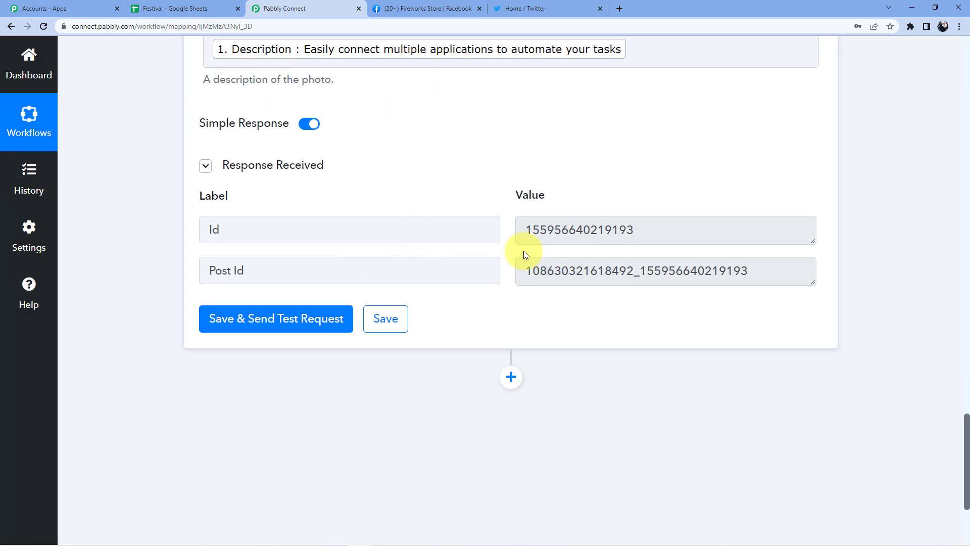
- Switch to Facebook, reload the Fireworks Store page and examine the newest post's description and image
{"action": "left_click", "coordinate": [429, 7]}
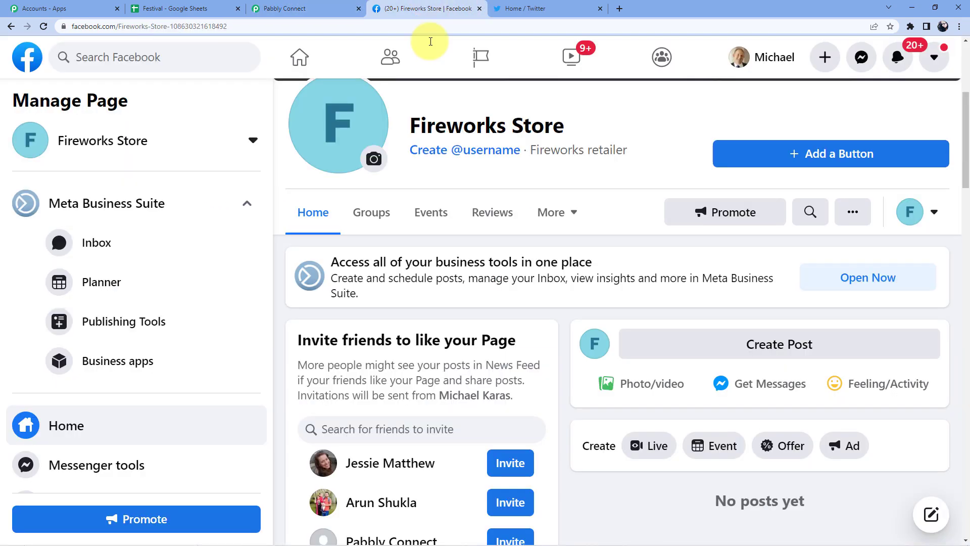
{"action": "left_click", "coordinate": [45, 27]}
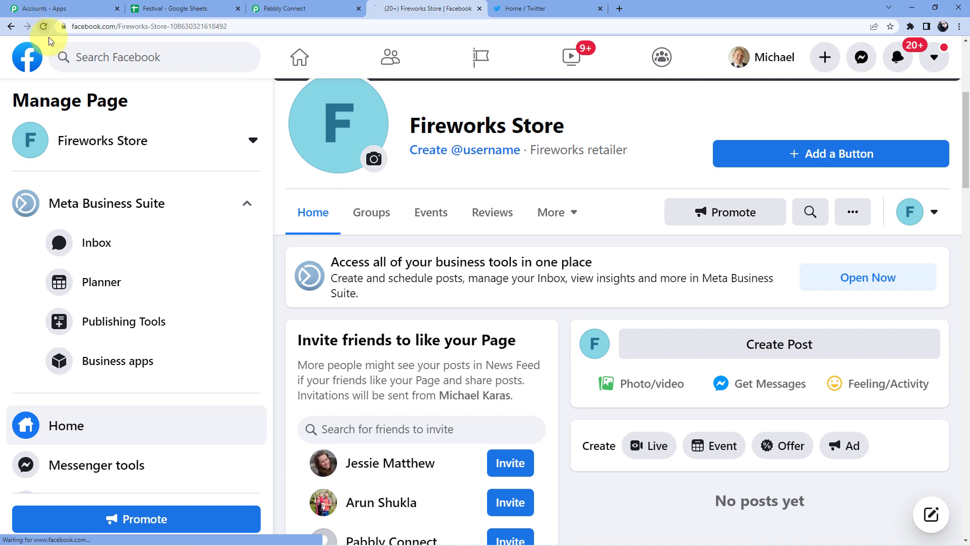
{"action": "scroll", "coordinate": [495, 203], "scroll_direction": "down", "scroll_amount": 10}
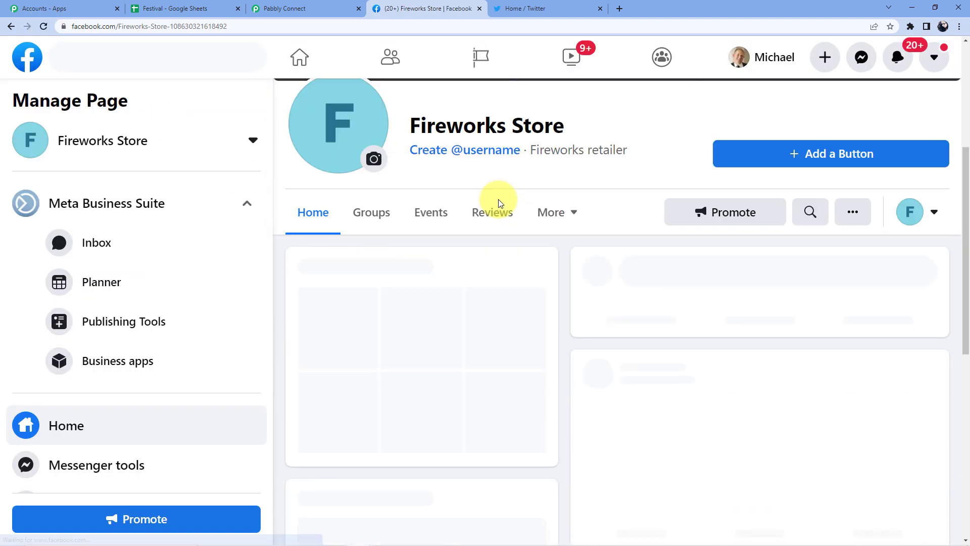
{"action": "scroll", "coordinate": [581, 217], "scroll_direction": "up", "scroll_amount": 3}
{"action": "scroll", "coordinate": [634, 216], "scroll_direction": "down", "scroll_amount": 1}
{"action": "scroll", "coordinate": [647, 207], "scroll_direction": "down", "scroll_amount": 3}
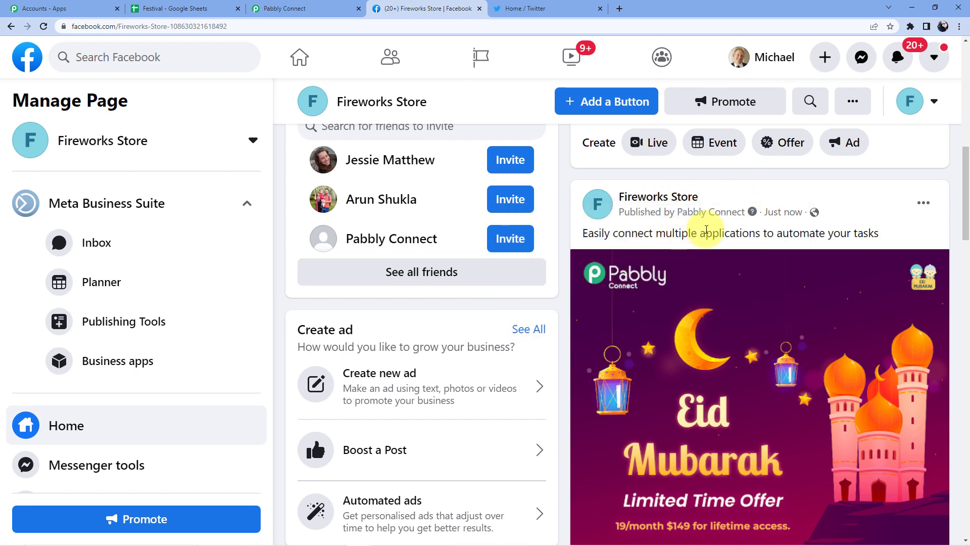
{"action": "scroll", "coordinate": [808, 243], "scroll_direction": "down", "scroll_amount": 4}
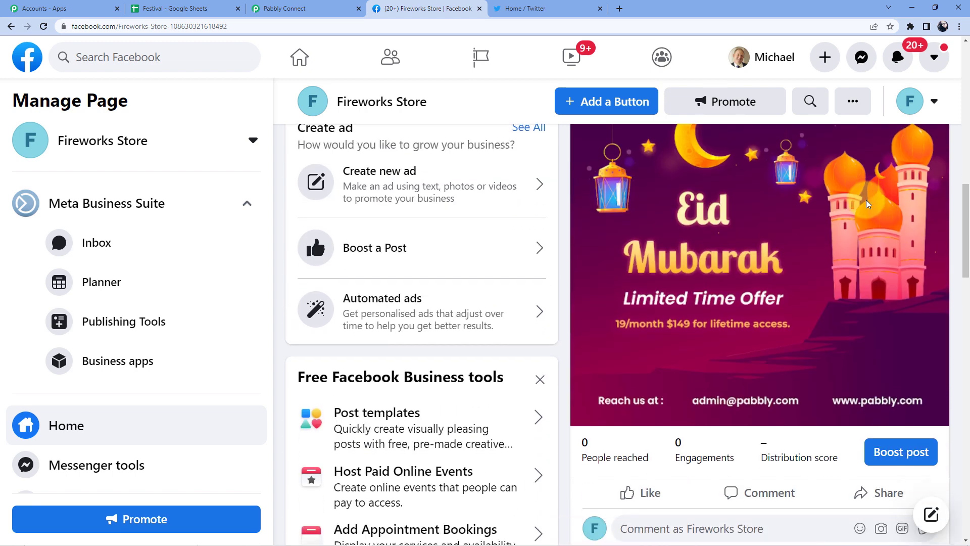
{"action": "scroll", "coordinate": [746, 294], "scroll_direction": "up", "scroll_amount": 2}
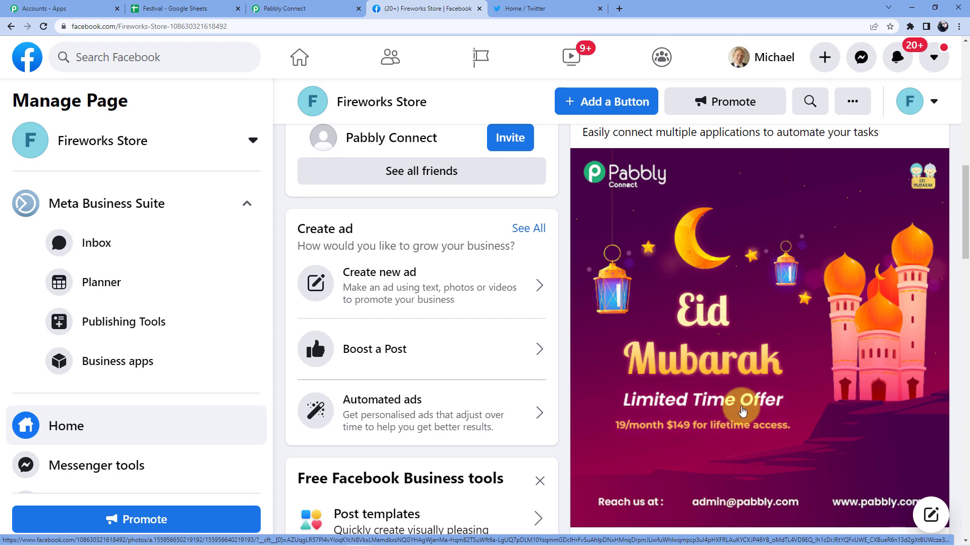
{"action": "scroll", "coordinate": [728, 414], "scroll_direction": "down", "scroll_amount": 3}
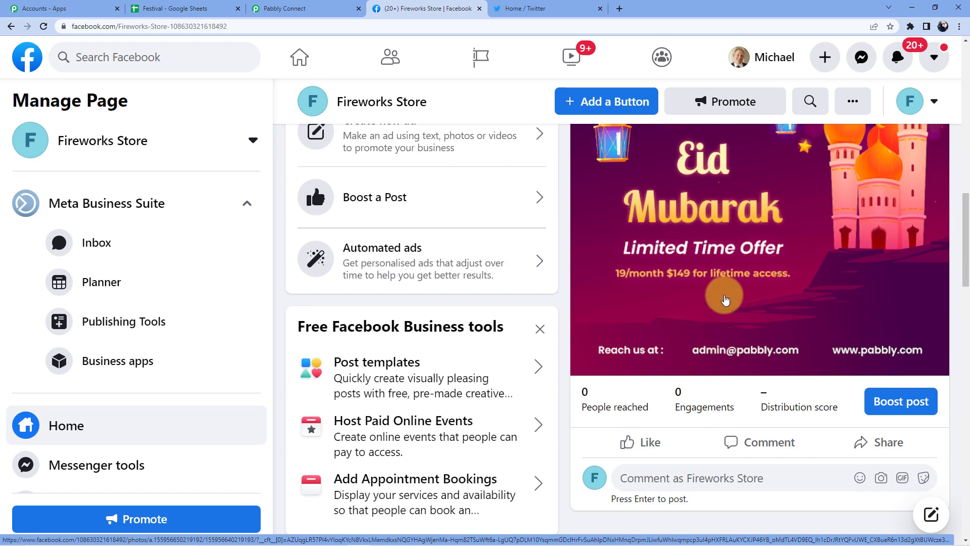
{"action": "scroll", "coordinate": [678, 282], "scroll_direction": "up", "scroll_amount": 3}
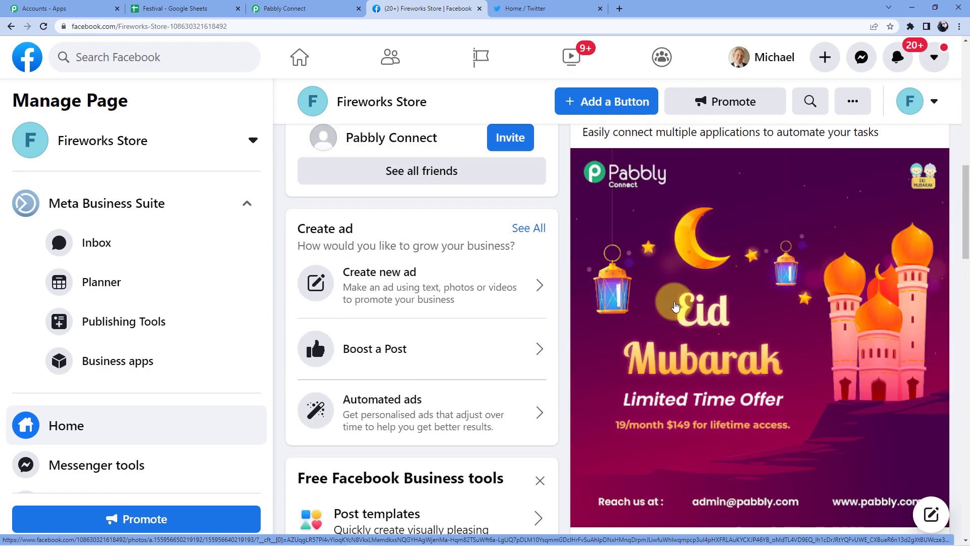
{"action": "scroll", "coordinate": [668, 304], "scroll_direction": "up", "scroll_amount": 5}
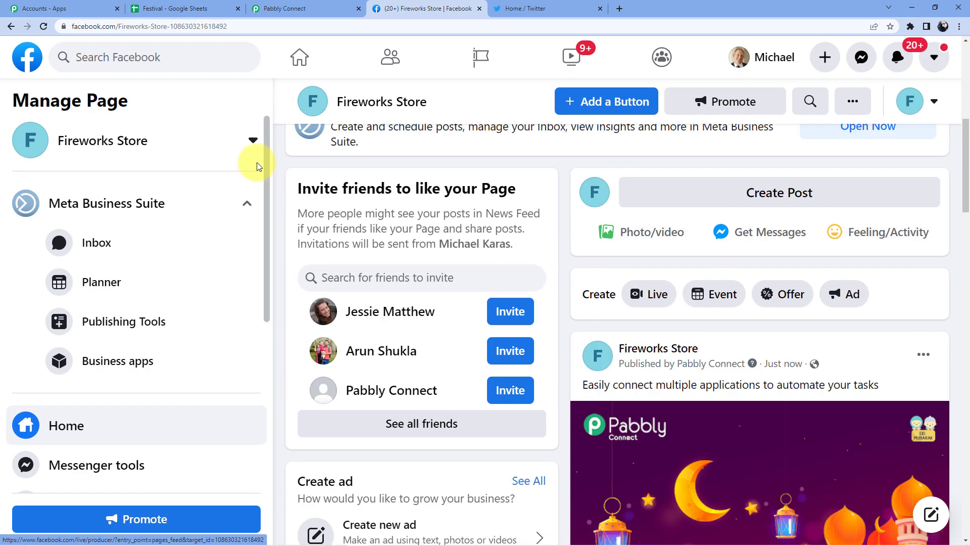
- Switch to Twitter, open the account's own profile page and examine its existing tweets
{"action": "left_click", "coordinate": [514, 6]}
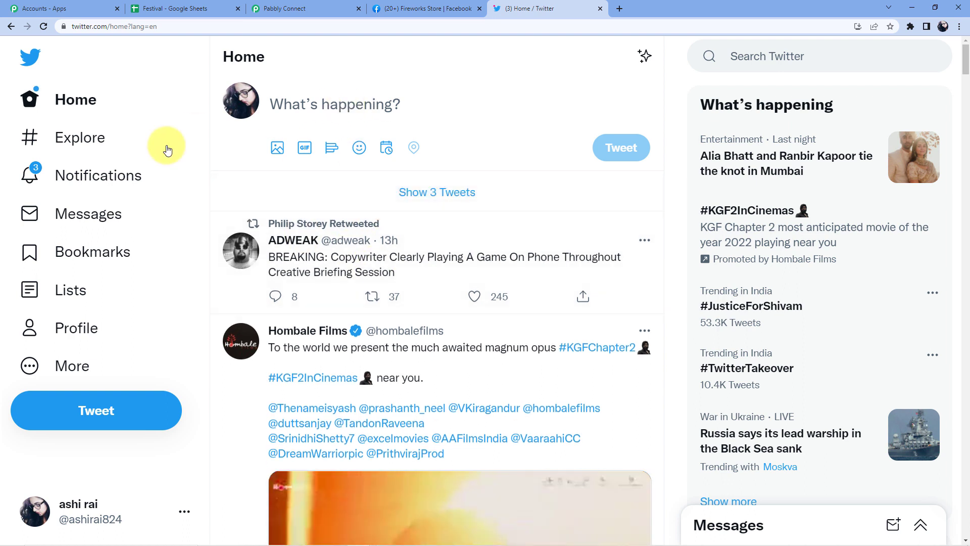
{"action": "scroll", "coordinate": [38, 508], "scroll_direction": "down", "scroll_amount": 1}
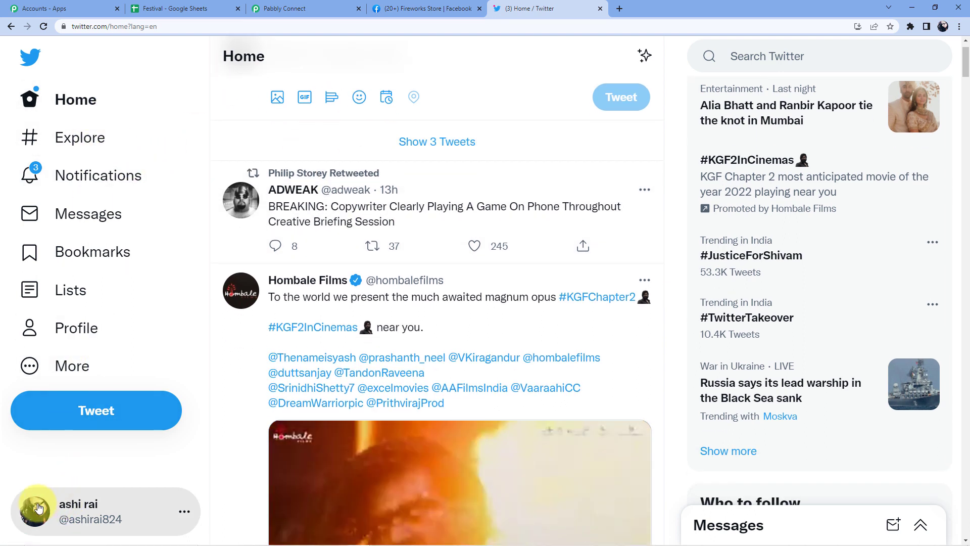
{"action": "left_click", "coordinate": [38, 508]}
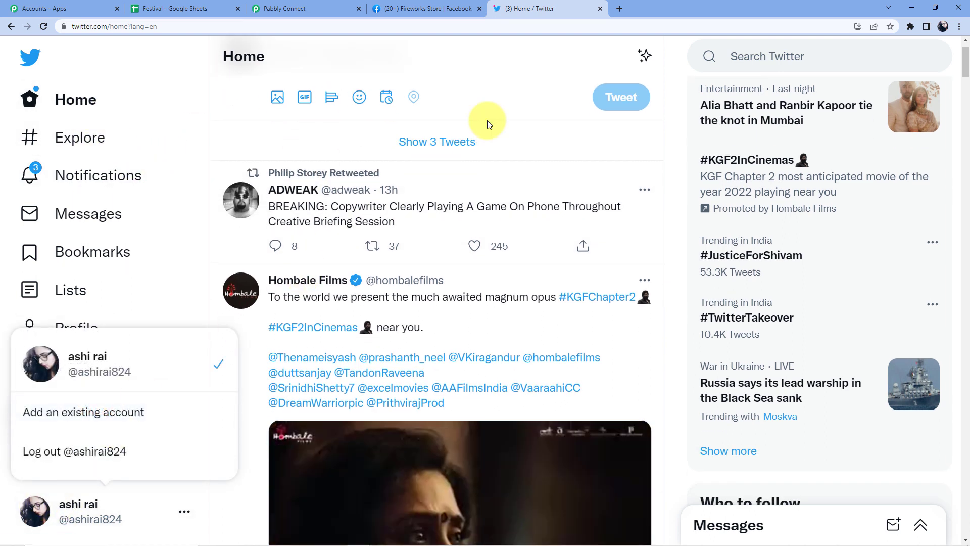
{"action": "left_click", "coordinate": [76, 91]}
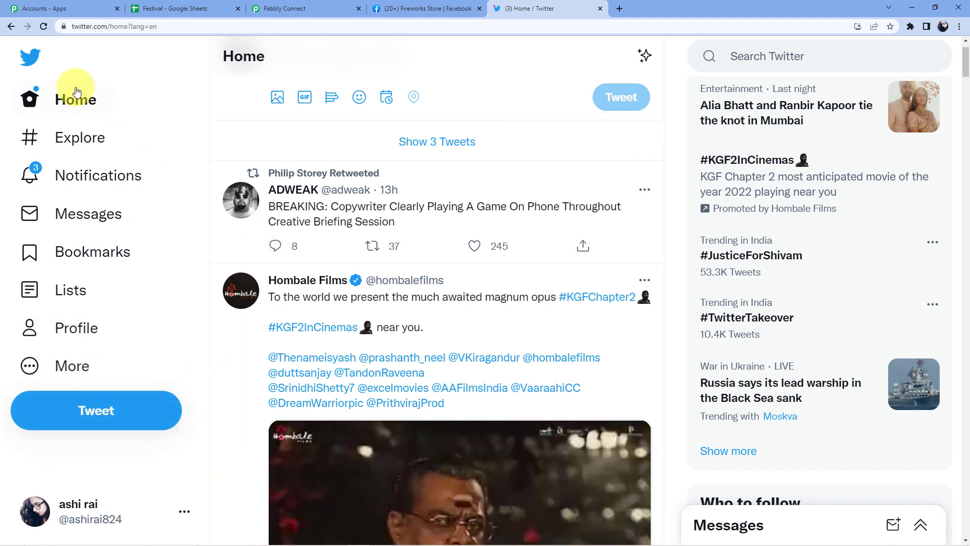
{"action": "left_click", "coordinate": [91, 97]}
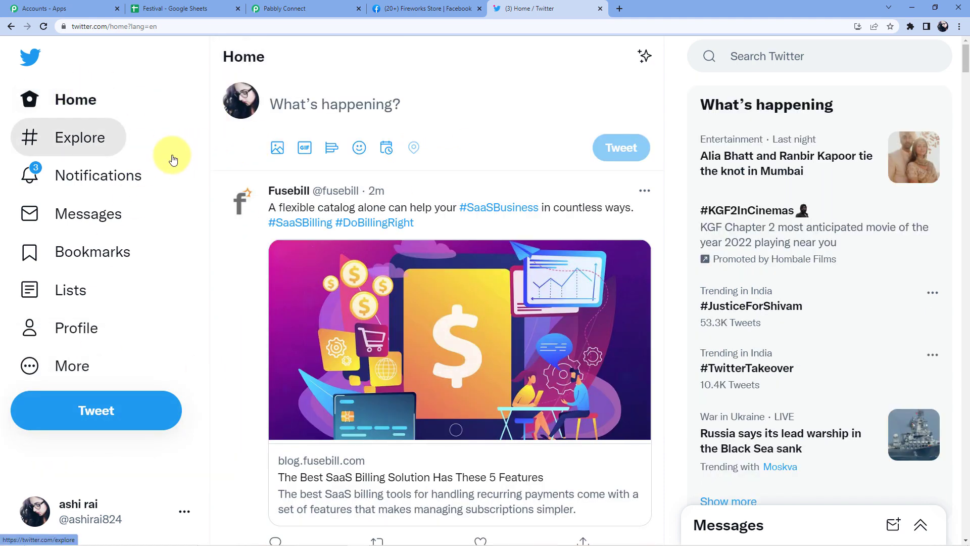
{"action": "left_click", "coordinate": [71, 327]}
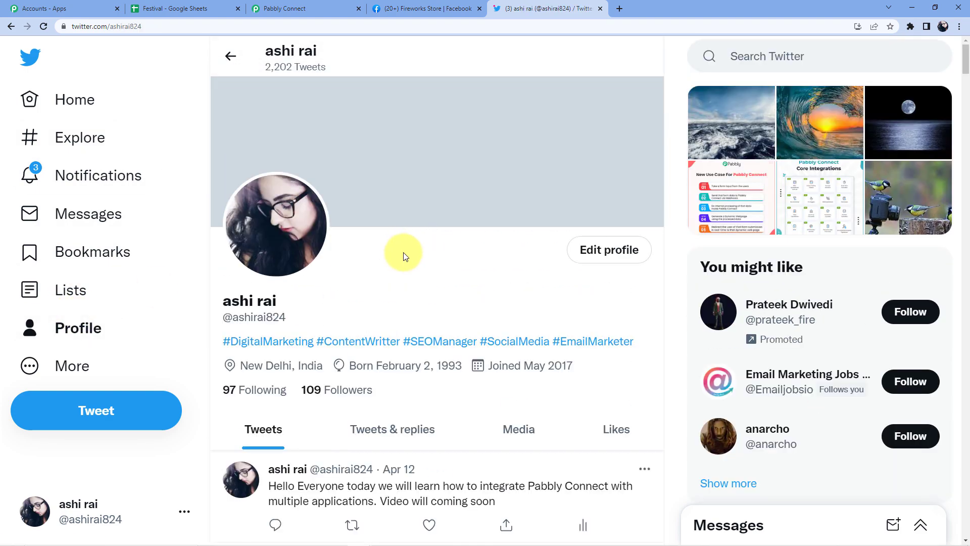
{"action": "scroll", "coordinate": [404, 255], "scroll_direction": "down", "scroll_amount": 7}
{"action": "scroll", "coordinate": [492, 332], "scroll_direction": "up", "scroll_amount": 3}
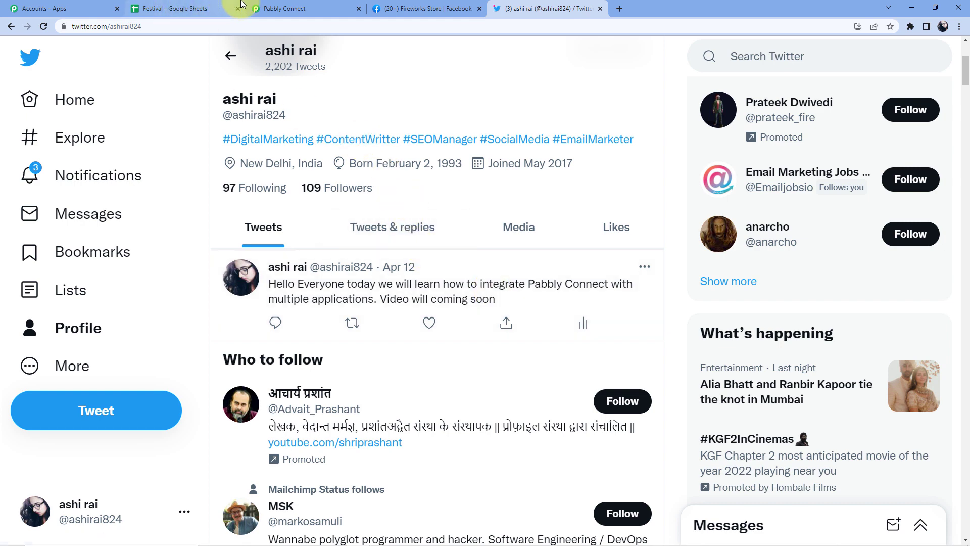
- Switch to Pabbly Connect and add a Twitter action after the Facebook step with the Create Tweet with Media event
{"action": "left_click", "coordinate": [295, 5]}
{"action": "scroll", "coordinate": [405, 212], "scroll_direction": "down", "scroll_amount": 3}
{"action": "left_click", "coordinate": [509, 227]}
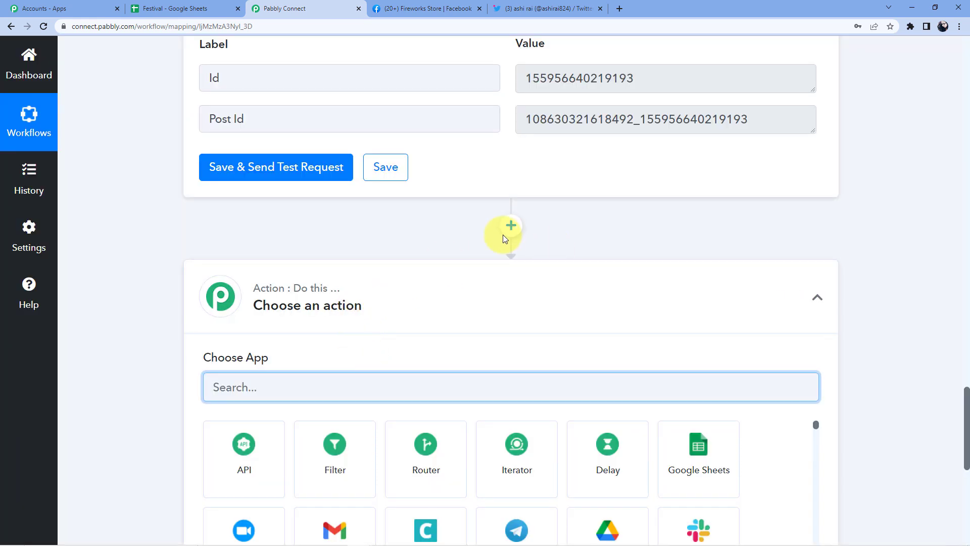
{"action": "scroll", "coordinate": [355, 375], "scroll_direction": "down", "scroll_amount": 3}
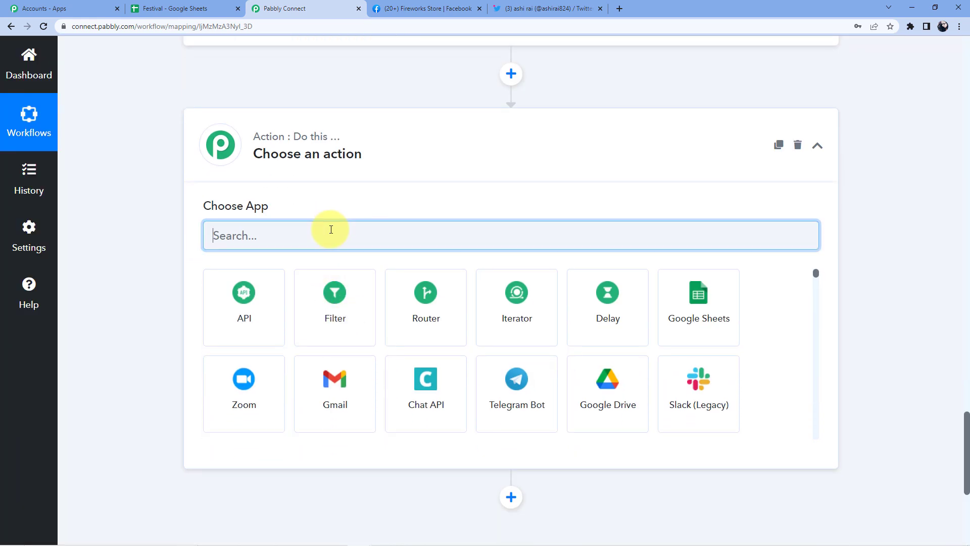
{"action": "type", "text": "Twitter"}
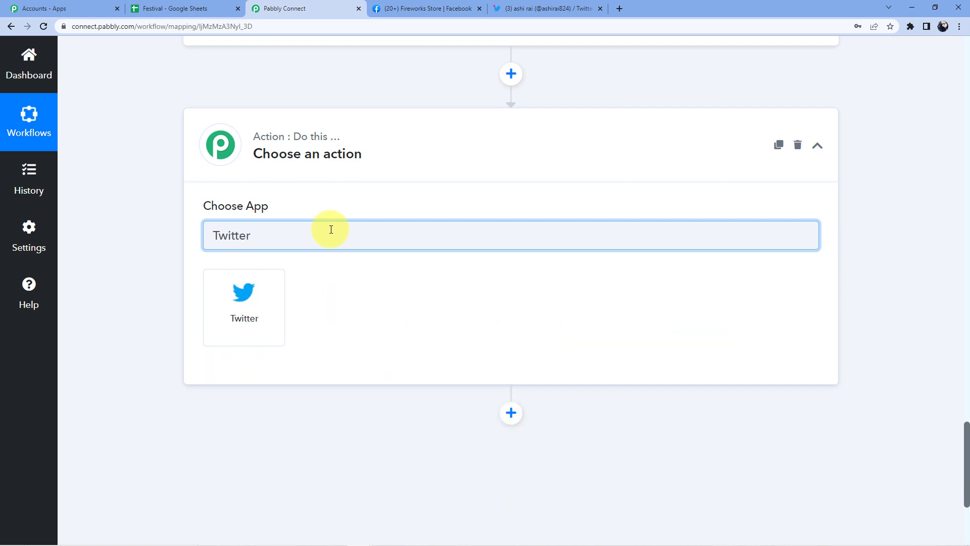
{"action": "left_click", "coordinate": [230, 316]}
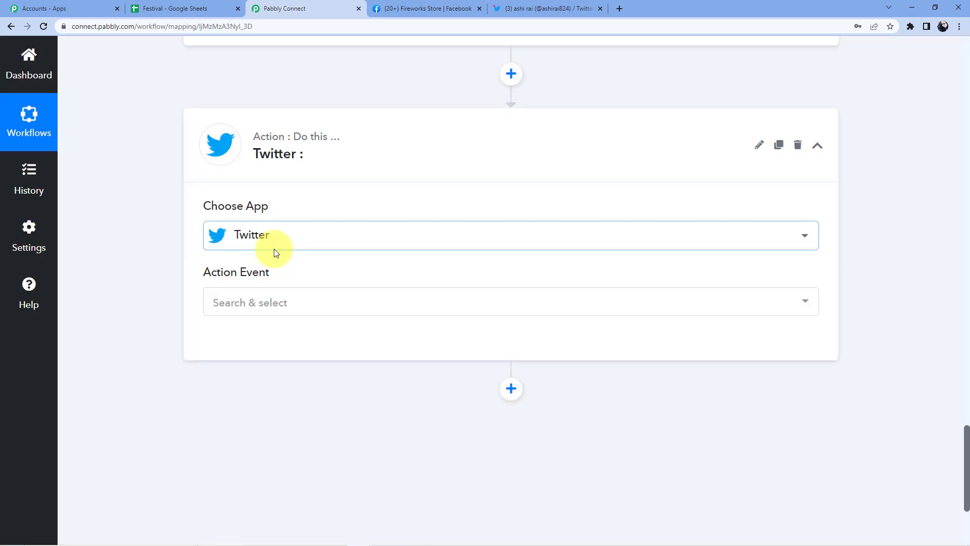
{"action": "left_click", "coordinate": [269, 294]}
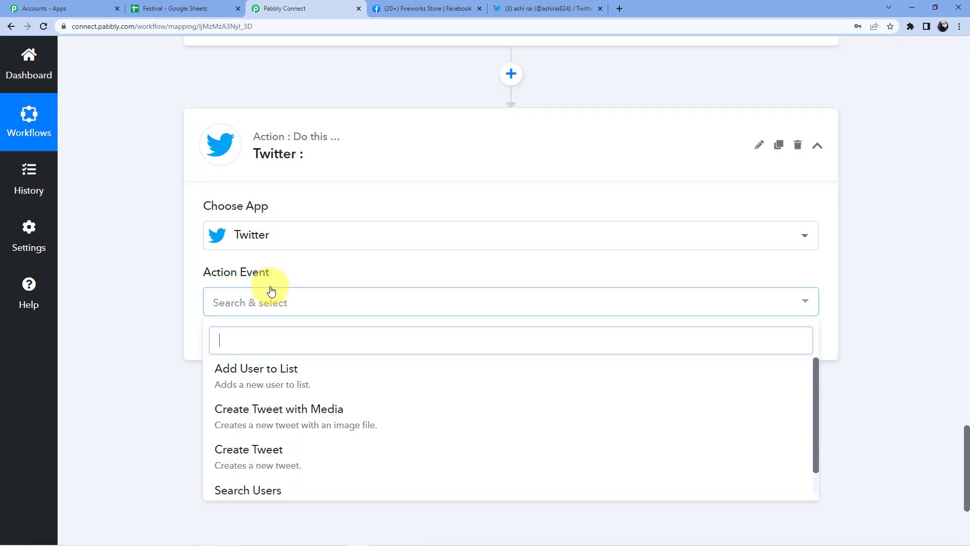
{"action": "scroll", "coordinate": [283, 318], "scroll_direction": "down", "scroll_amount": 1}
{"action": "left_click", "coordinate": [281, 360]}
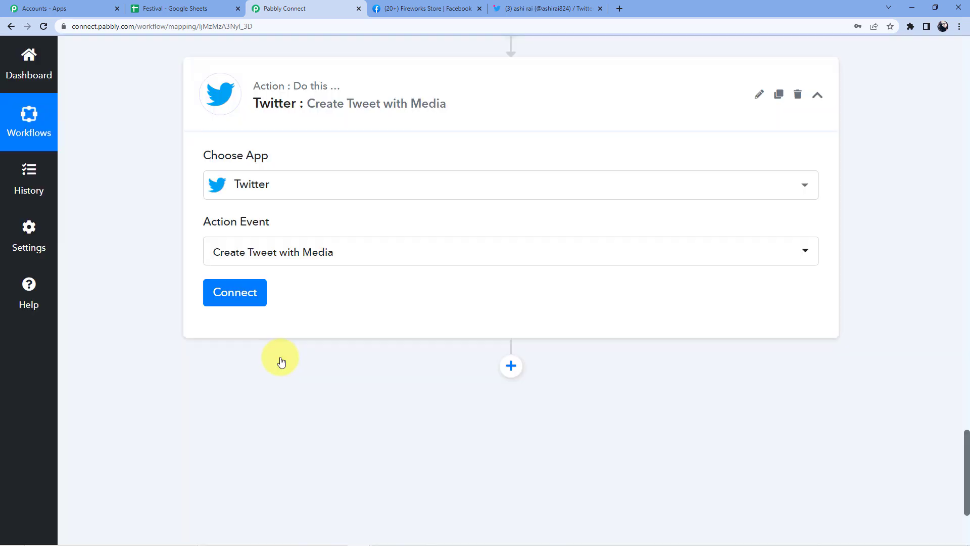
- Connect the Twitter action through a new connection, authorizing Pabbly Connect to access the Twitter account
{"action": "left_click", "coordinate": [227, 306]}
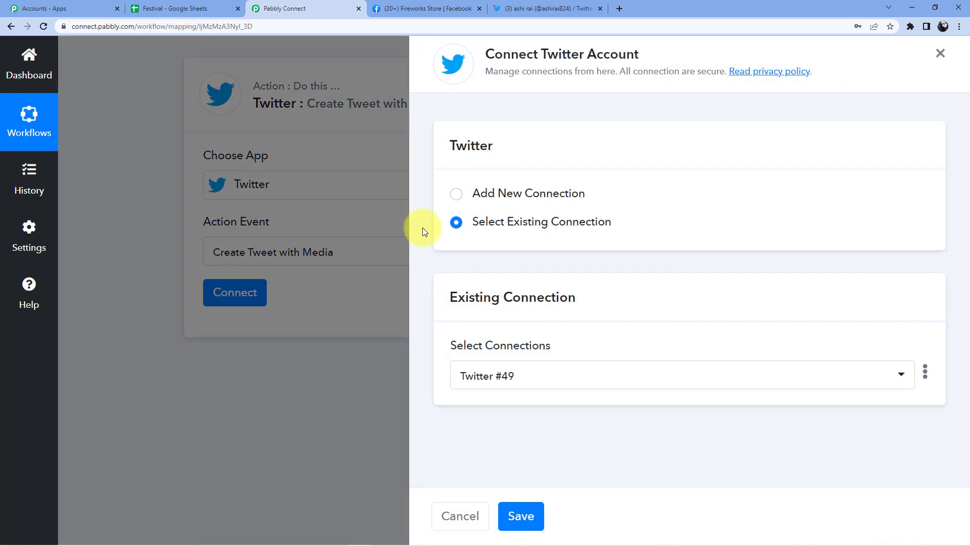
{"action": "left_click", "coordinate": [467, 192]}
{"action": "left_click", "coordinate": [525, 355]}
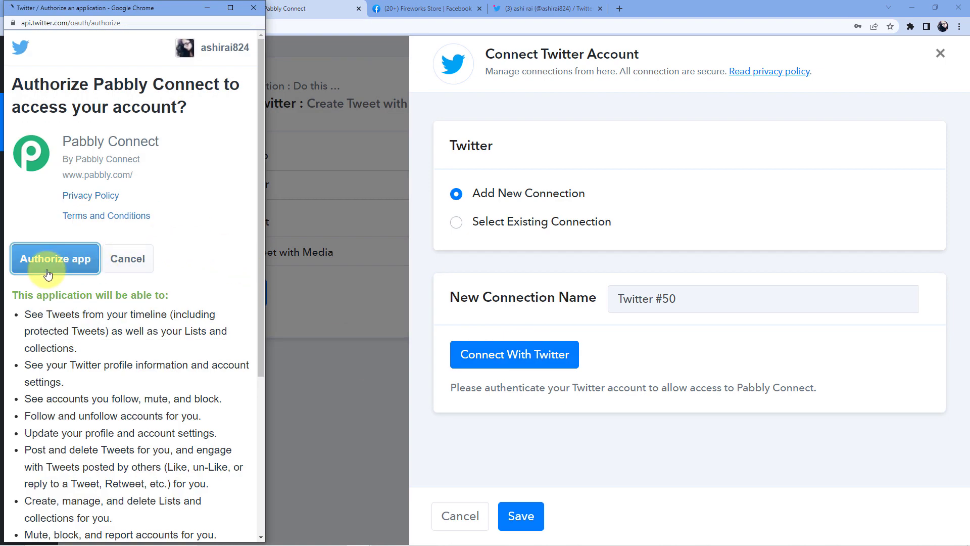
{"action": "left_click", "coordinate": [47, 274]}
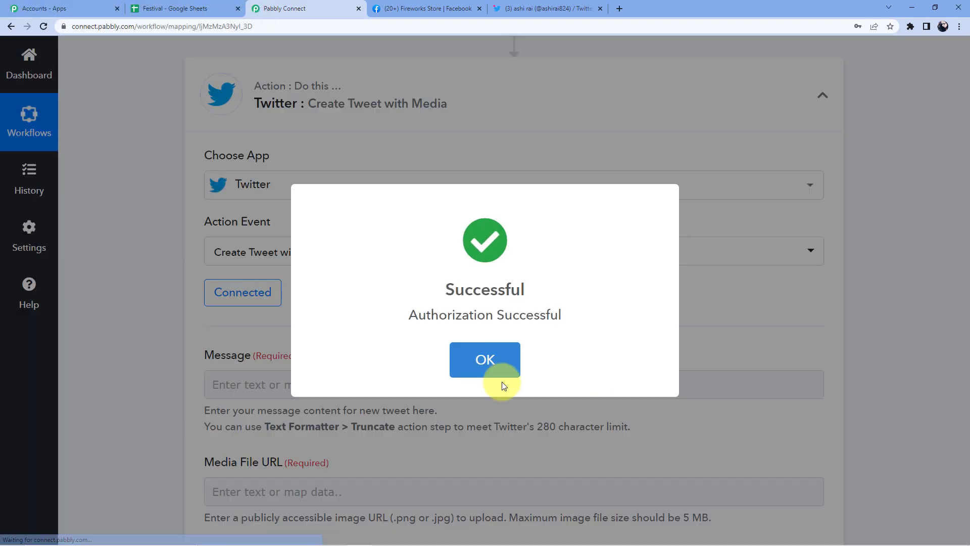
{"action": "left_click", "coordinate": [495, 368]}
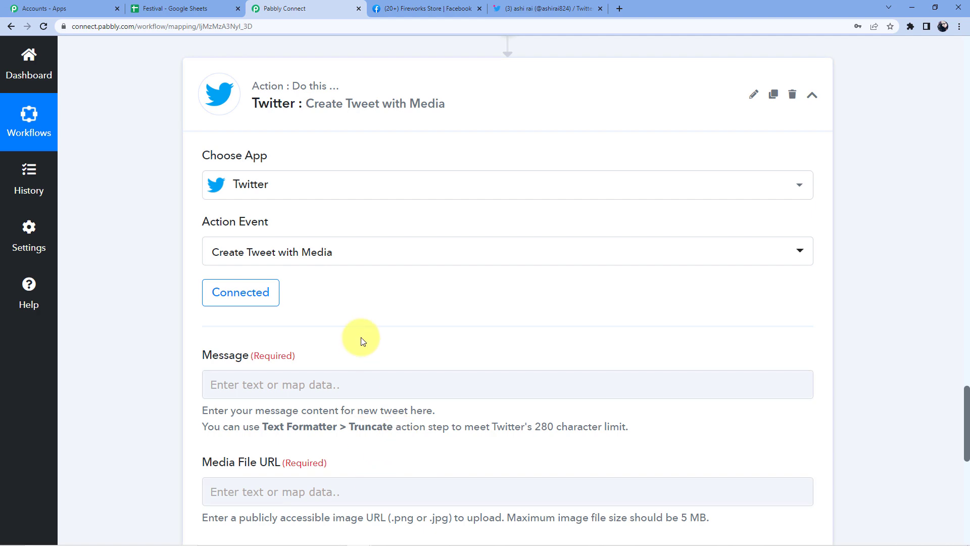
- Map the tweet's Message to the Google Sheets Description value
{"action": "scroll", "coordinate": [362, 342], "scroll_direction": "down", "scroll_amount": 4}
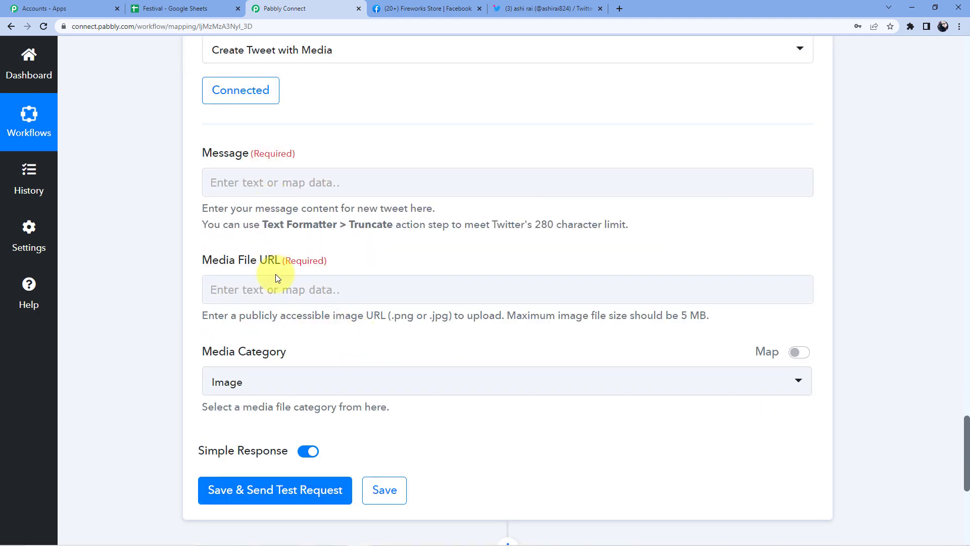
{"action": "left_click", "coordinate": [303, 188]}
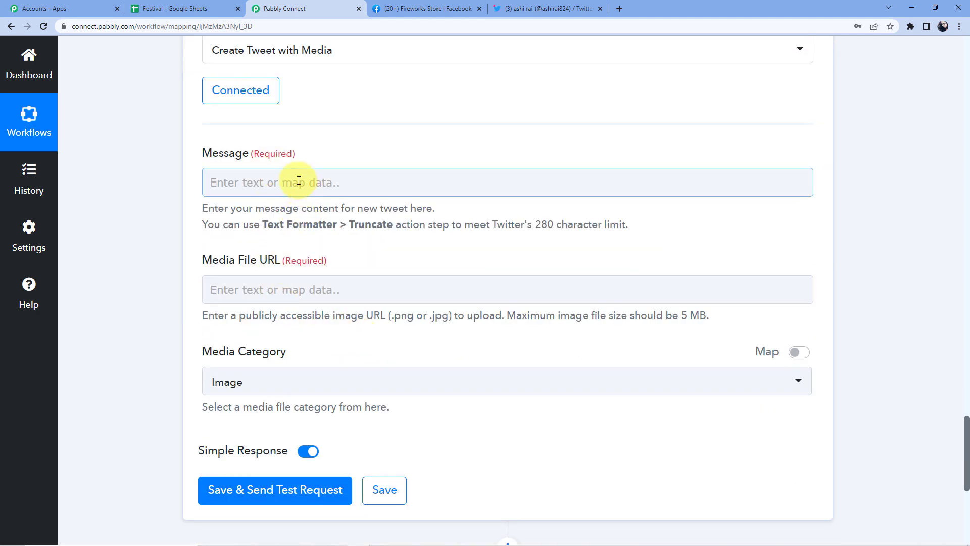
{"action": "scroll", "coordinate": [342, 259], "scroll_direction": "up", "scroll_amount": 1}
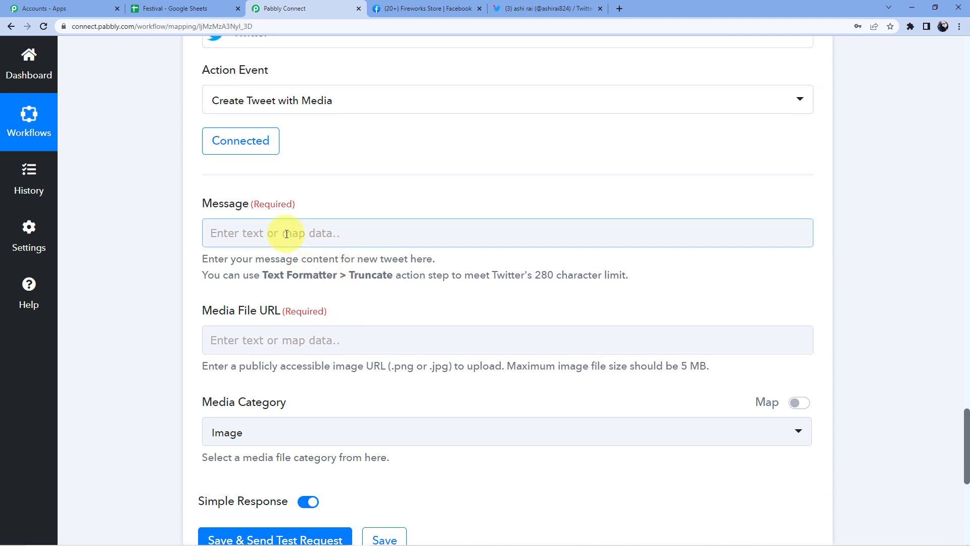
{"action": "left_click", "coordinate": [342, 232]}
{"action": "scroll", "coordinate": [333, 276], "scroll_direction": "down", "scroll_amount": 2}
{"action": "left_click", "coordinate": [335, 251]}
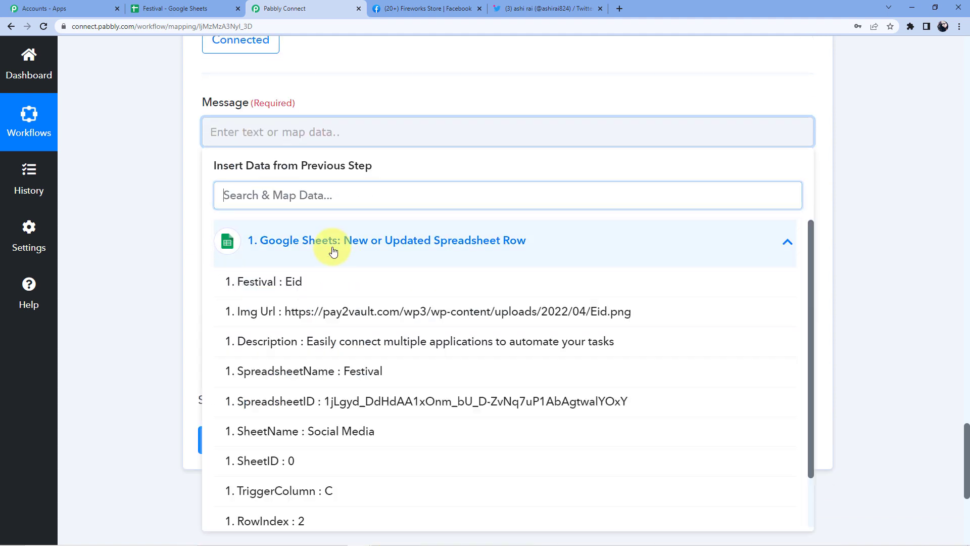
{"action": "scroll", "coordinate": [333, 251], "scroll_direction": "down", "scroll_amount": 1}
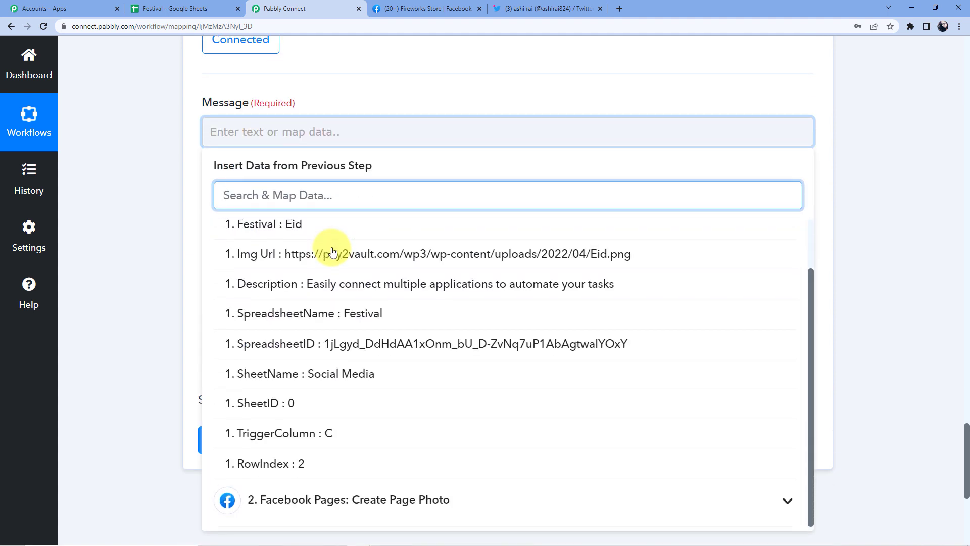
{"action": "left_click", "coordinate": [352, 287]}
{"action": "left_click", "coordinate": [372, 96]}
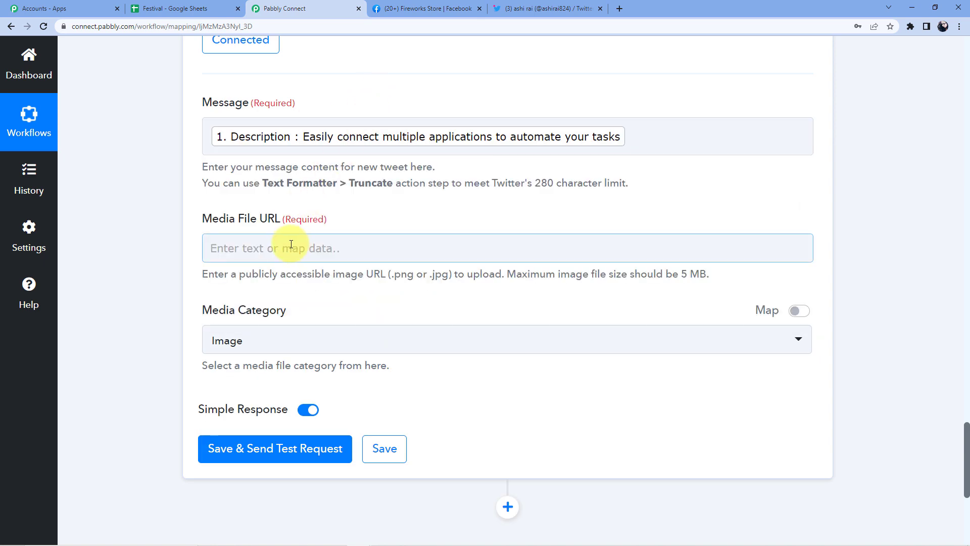
- Map the tweet's Media File URL to the Google Sheets Img Url value
{"action": "left_click", "coordinate": [291, 244]}
{"action": "scroll", "coordinate": [333, 238], "scroll_direction": "down", "scroll_amount": 3}
{"action": "left_click", "coordinate": [336, 207]}
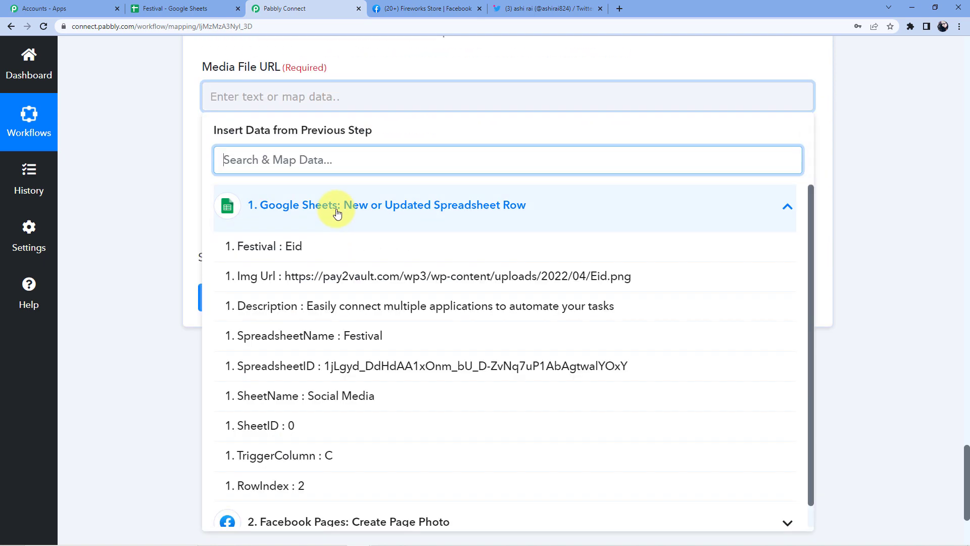
{"action": "left_click", "coordinate": [353, 276]}
{"action": "left_click", "coordinate": [197, 212]}
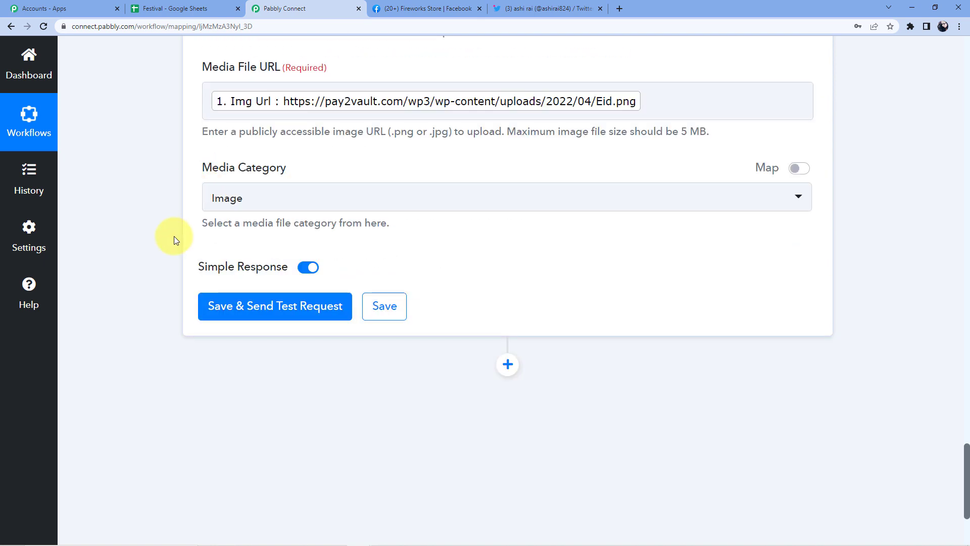
- Save the Create Tweet with Media action, send a test request and examine the received response
{"action": "left_click", "coordinate": [234, 317]}
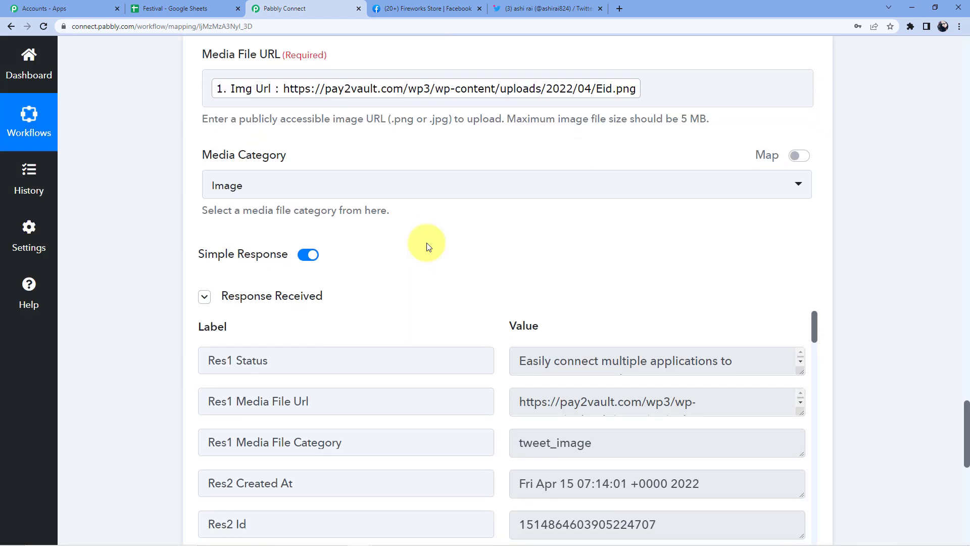
{"action": "scroll", "coordinate": [532, 175], "scroll_direction": "down", "scroll_amount": 4}
{"action": "left_click_drag", "start_coordinate": [800, 180], "coordinate": [809, 232]}
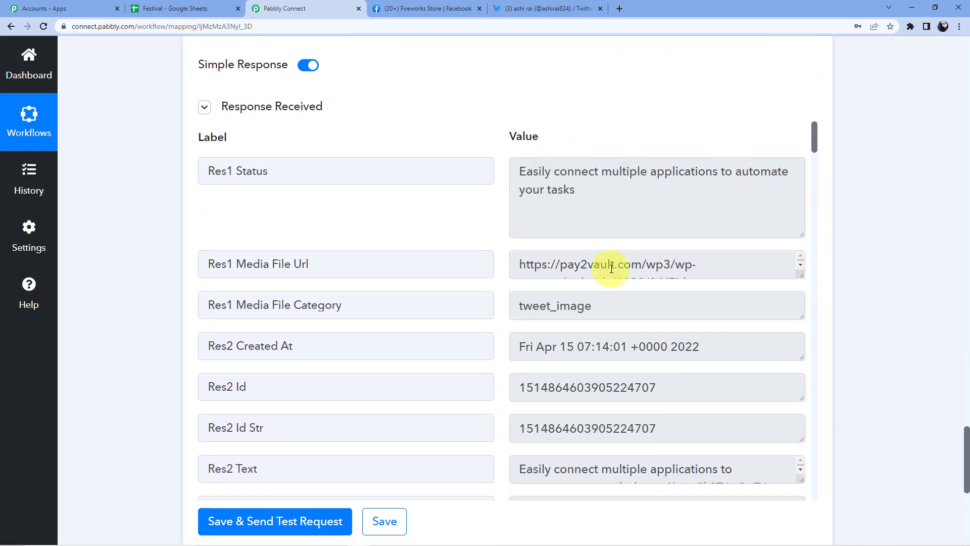
{"action": "scroll", "coordinate": [609, 275], "scroll_direction": "down", "scroll_amount": 3}
- Switch to Twitter, reload the profile page and examine the newest tweet's text and image
{"action": "left_click", "coordinate": [470, 5]}
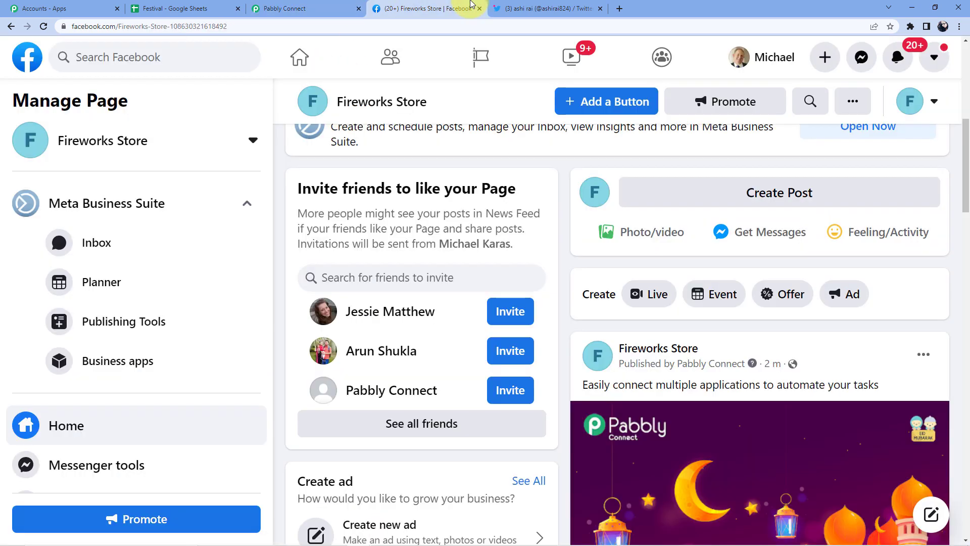
{"action": "left_click", "coordinate": [507, 6]}
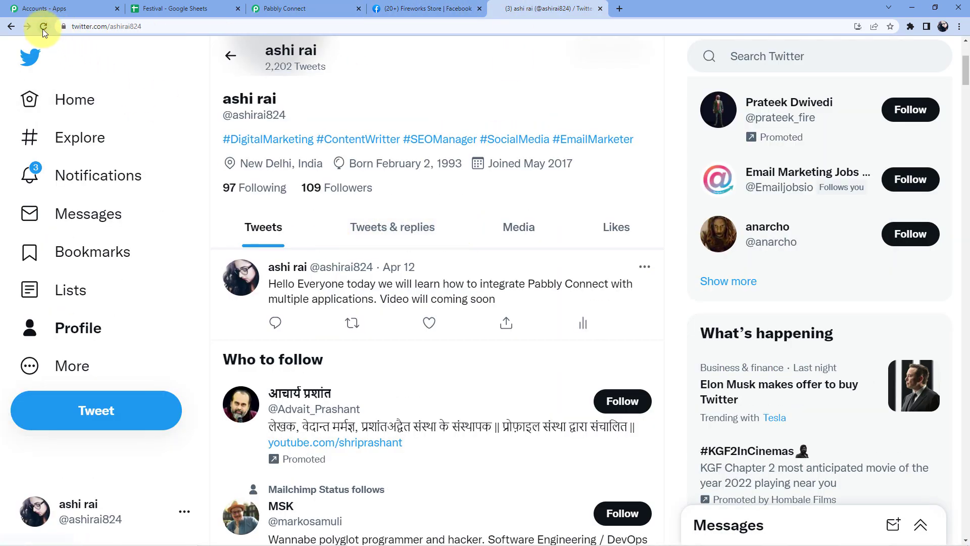
{"action": "left_click", "coordinate": [44, 26]}
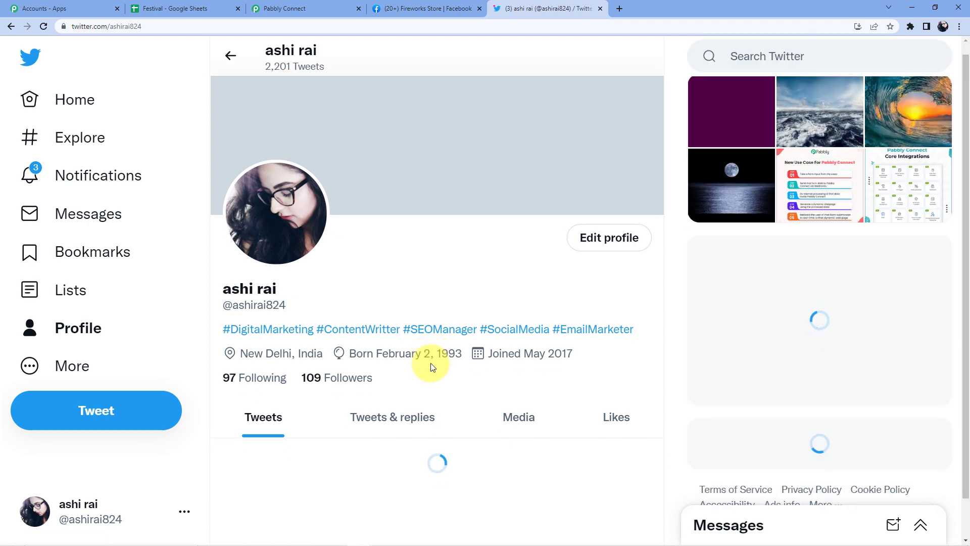
{"action": "scroll", "coordinate": [421, 341], "scroll_direction": "down", "scroll_amount": 5}
{"action": "scroll", "coordinate": [421, 342], "scroll_direction": "down", "scroll_amount": 1}
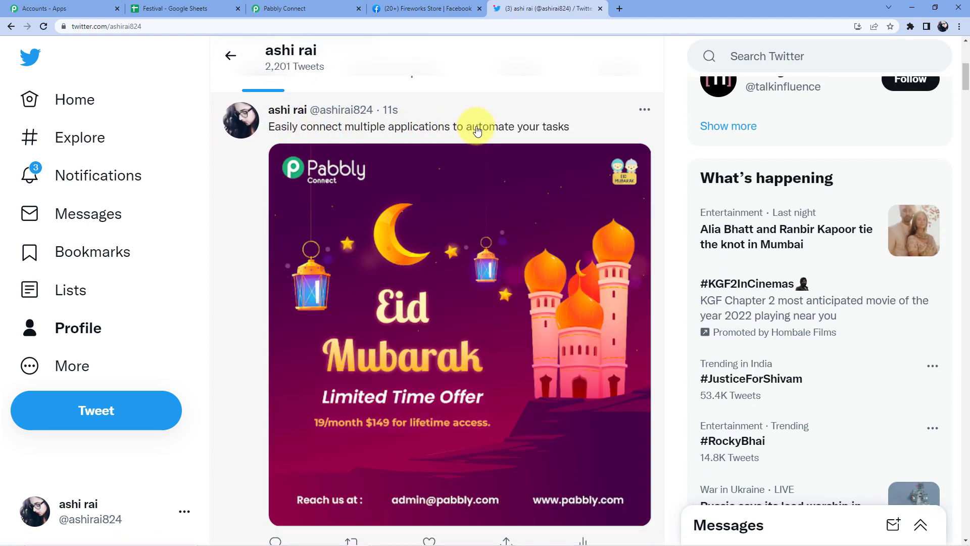
{"action": "scroll", "coordinate": [470, 207], "scroll_direction": "down", "scroll_amount": 3}
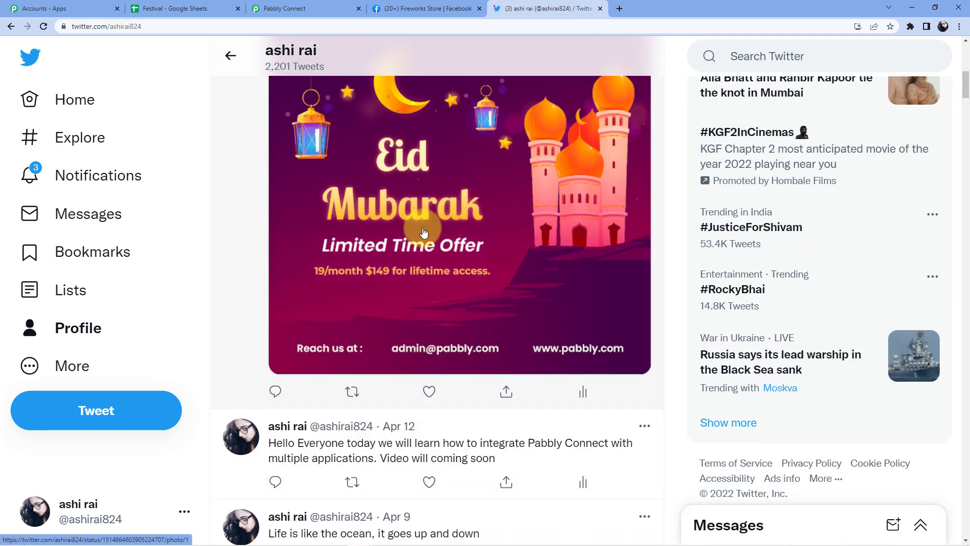
{"action": "scroll", "coordinate": [432, 278], "scroll_direction": "up", "scroll_amount": 6}
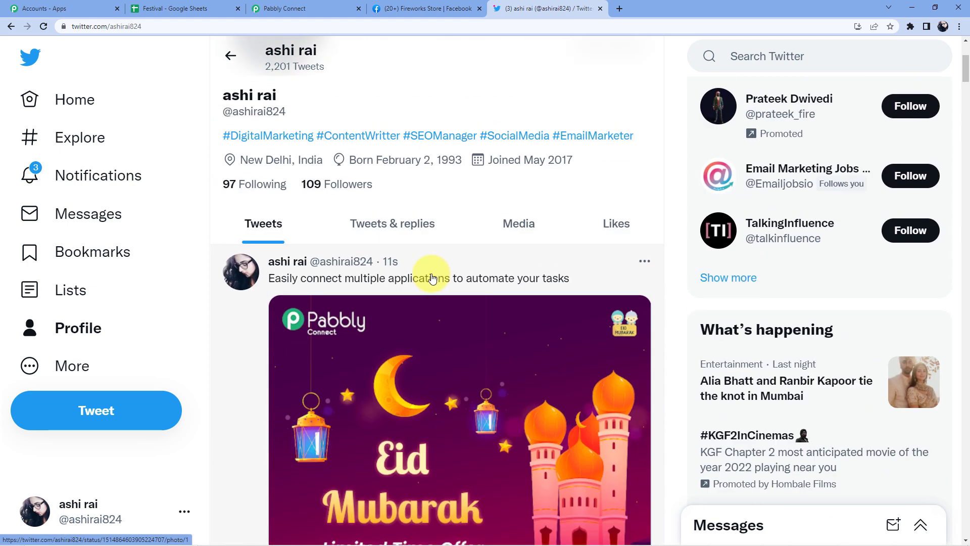
{"action": "scroll", "coordinate": [432, 278], "scroll_direction": "up", "scroll_amount": 4}
- Look at the Festival Google Sheet, then switch back to Pabbly Connect and view the end of the workflow
{"action": "left_click", "coordinate": [197, 8]}
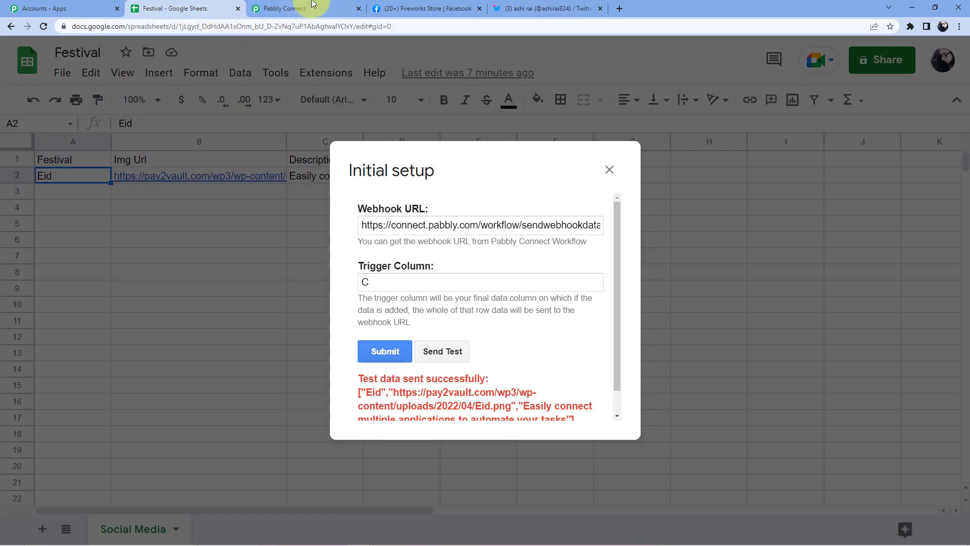
{"action": "left_click", "coordinate": [303, 8]}
{"action": "scroll", "coordinate": [125, 312], "scroll_direction": "down", "scroll_amount": 8}
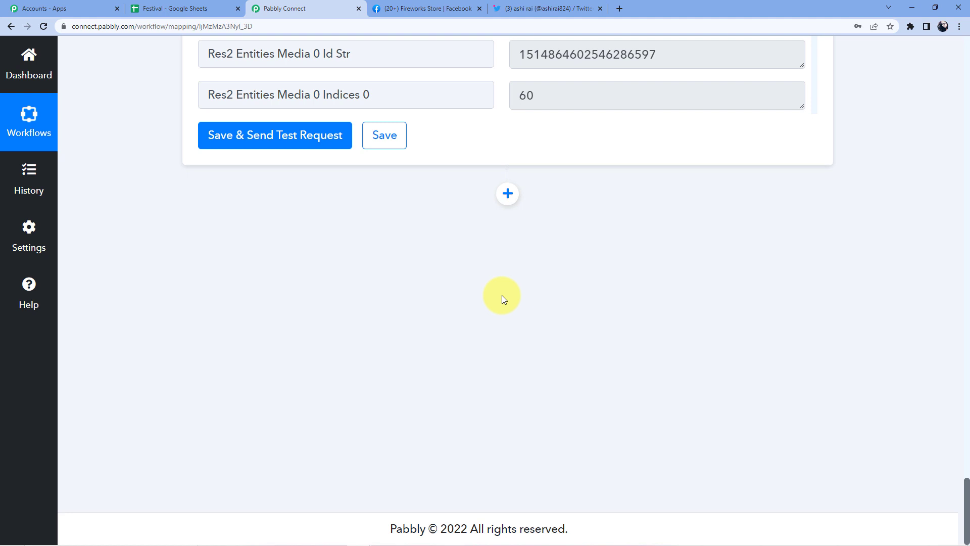
- Review the workflow from the Twitter response back to the Google Sheets trigger, collapsing the trigger and both action steps
{"action": "scroll", "coordinate": [484, 303], "scroll_direction": "up", "scroll_amount": 1}
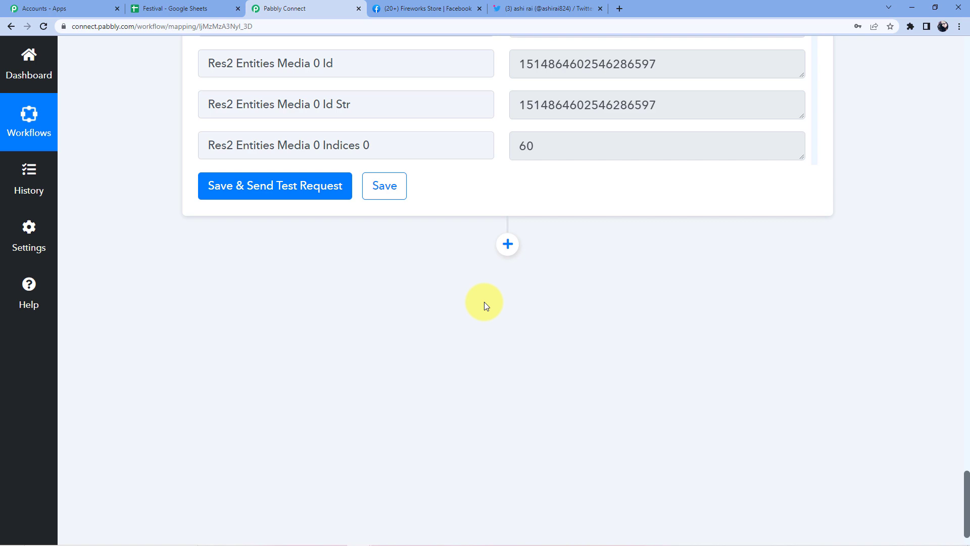
{"action": "scroll", "coordinate": [493, 311], "scroll_direction": "up", "scroll_amount": 4}
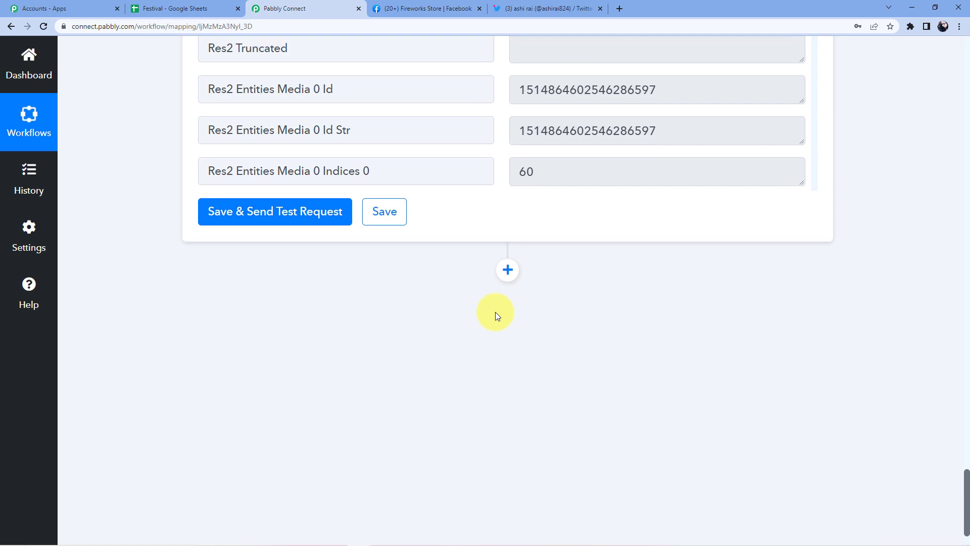
{"action": "scroll", "coordinate": [401, 328], "scroll_direction": "up", "scroll_amount": 8}
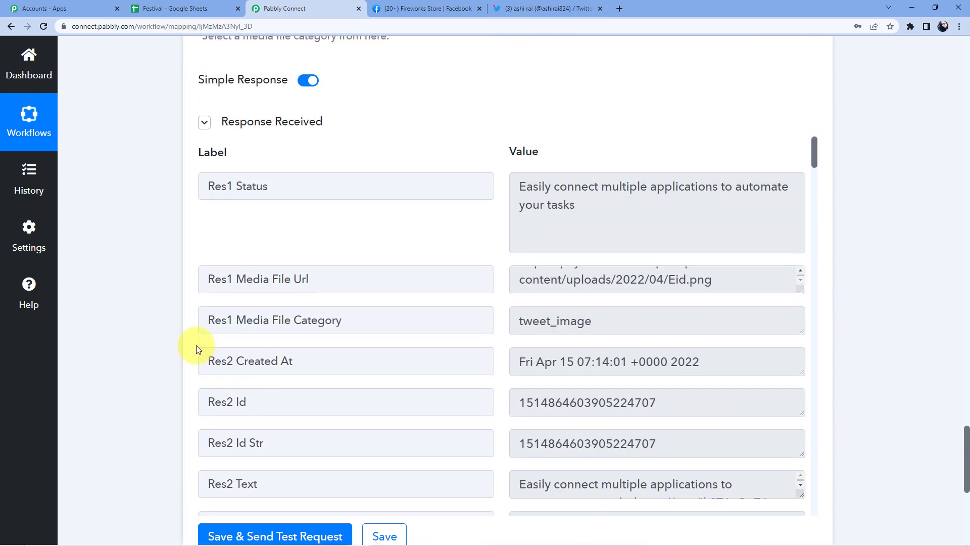
{"action": "scroll", "coordinate": [114, 345], "scroll_direction": "down", "scroll_amount": 5}
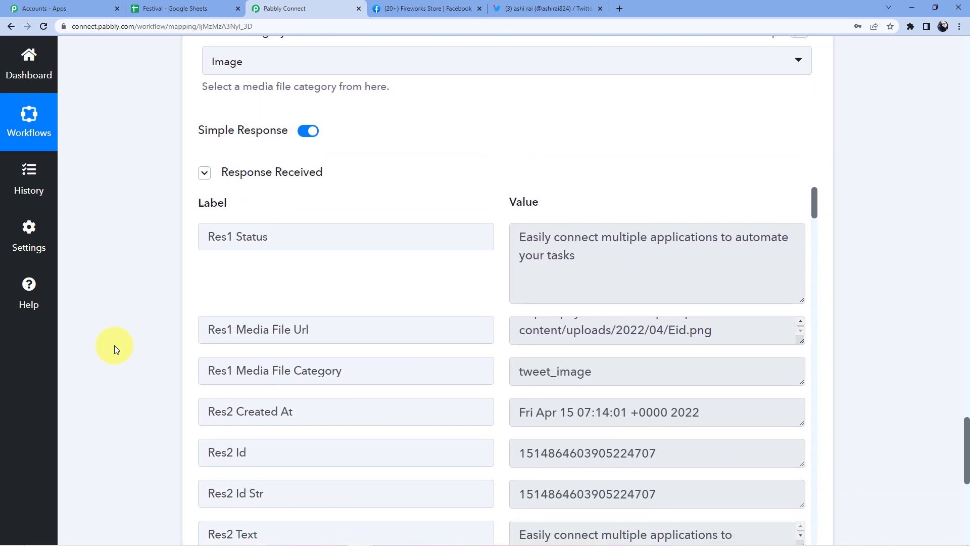
{"action": "scroll", "coordinate": [113, 356], "scroll_direction": "up", "scroll_amount": 12}
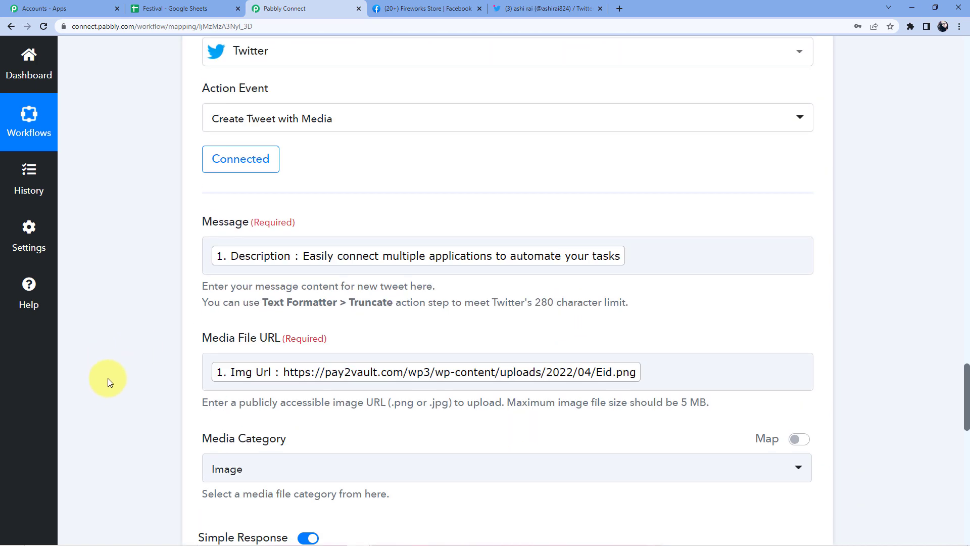
{"action": "scroll", "coordinate": [955, 260], "scroll_direction": "up", "scroll_amount": 15}
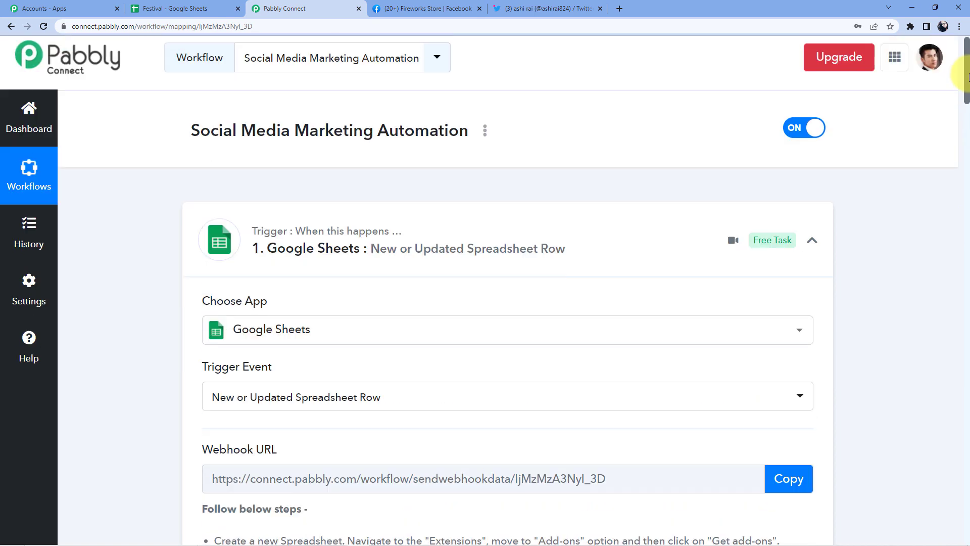
{"action": "scroll", "coordinate": [546, 235], "scroll_direction": "down", "scroll_amount": 8}
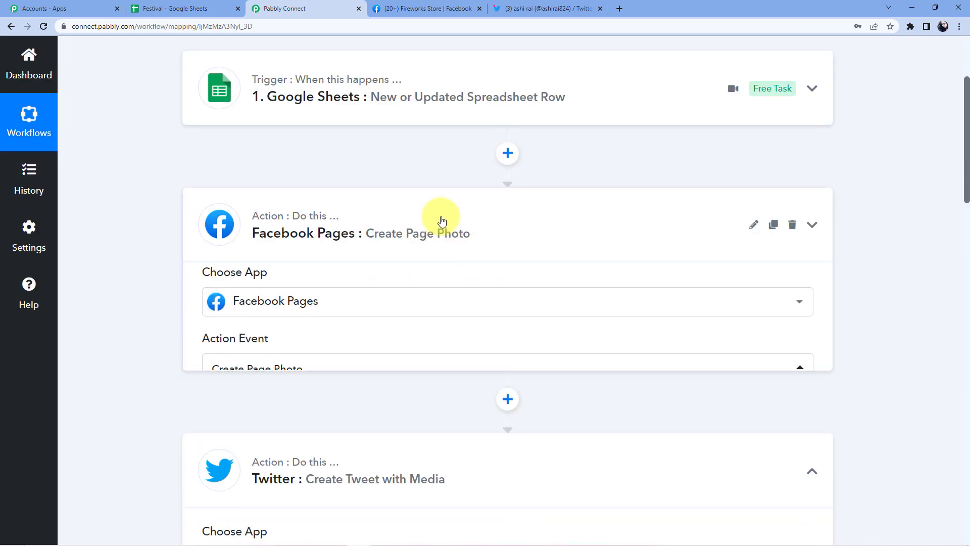
{"action": "left_click", "coordinate": [451, 185]}
{"action": "scroll", "coordinate": [434, 260], "scroll_direction": "up", "scroll_amount": 3}
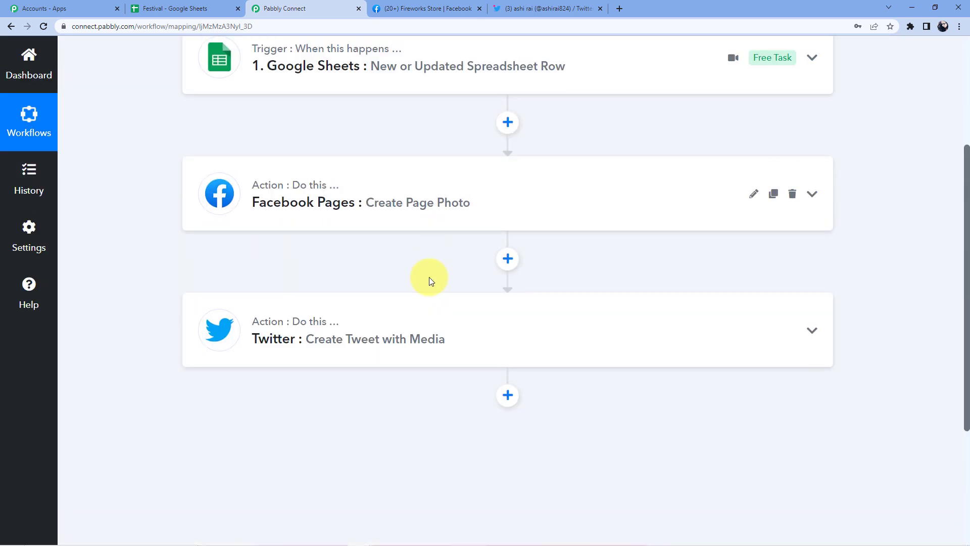
{"action": "scroll", "coordinate": [372, 169], "scroll_direction": "up", "scroll_amount": 3}
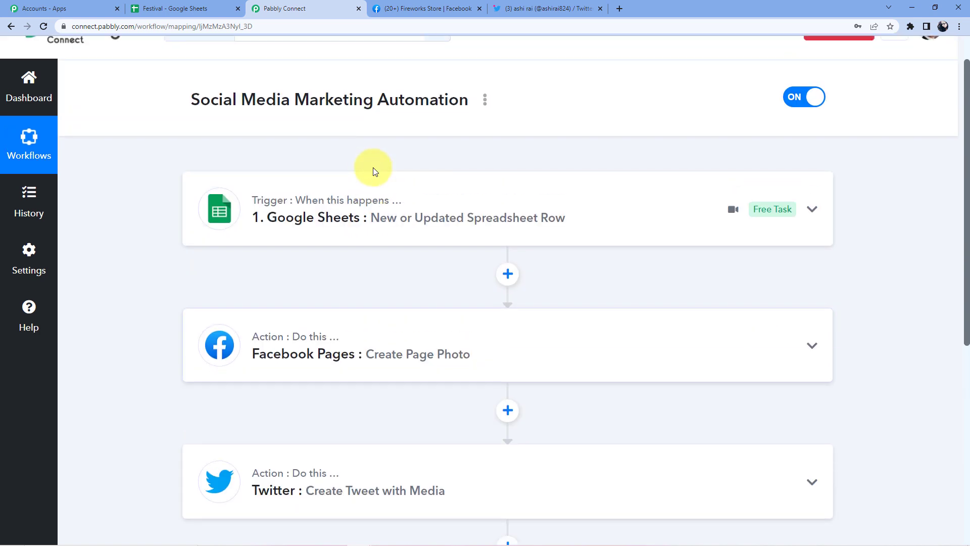
{"action": "scroll", "coordinate": [347, 244], "scroll_direction": "down", "scroll_amount": 1}
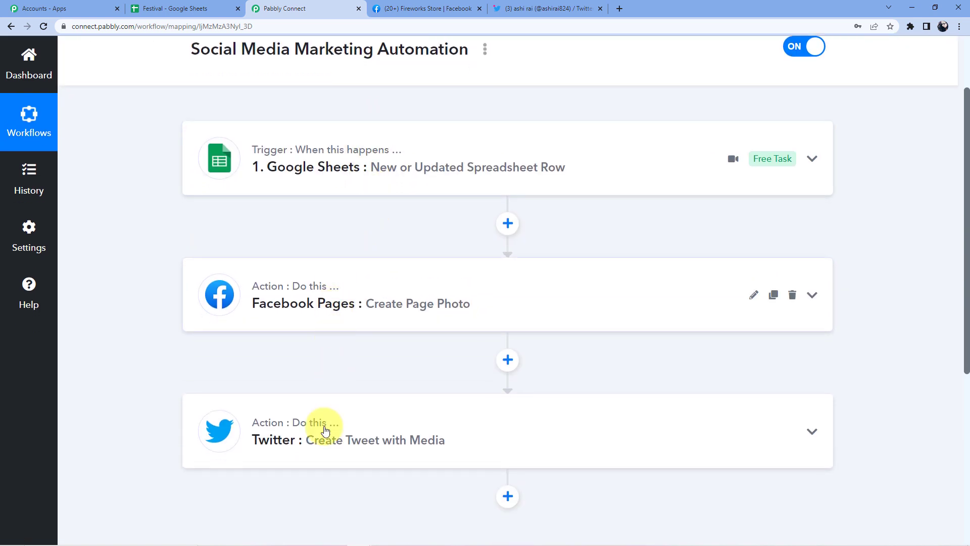
{"action": "scroll", "coordinate": [309, 415], "scroll_direction": "up", "scroll_amount": 2}
- Switch to the Festival Google Sheet, close the Initial setup dialog and select the first empty Festival cell, A3
{"action": "left_click", "coordinate": [167, 8]}
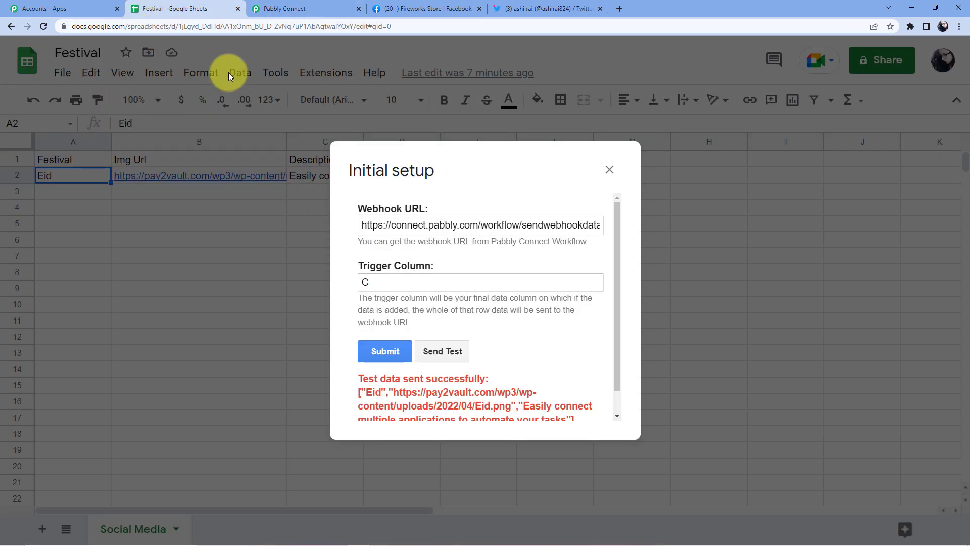
{"action": "left_click", "coordinate": [610, 169]}
{"action": "left_click", "coordinate": [73, 192]}
{"action": "left_click", "coordinate": [72, 209]}
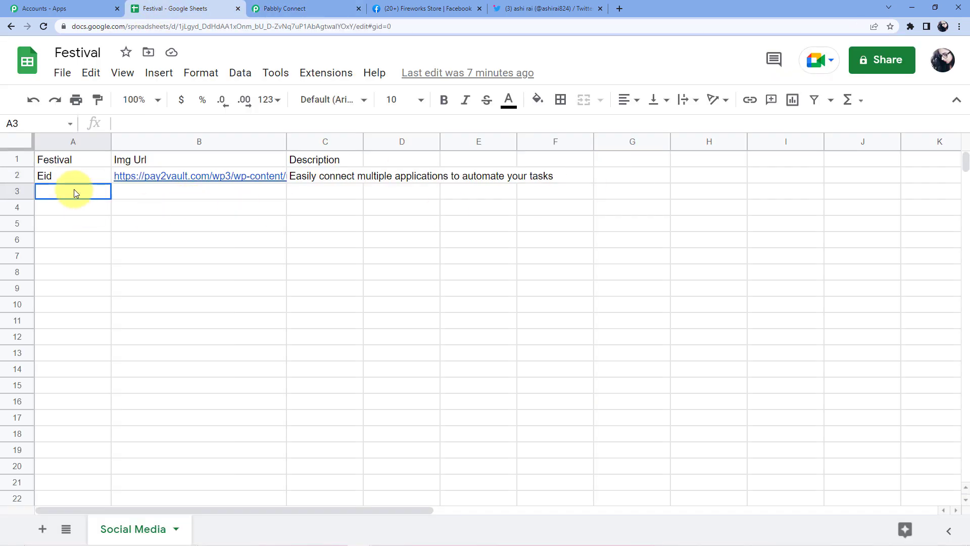
{"action": "left_click", "coordinate": [71, 222]}
{"action": "left_click", "coordinate": [76, 191]}
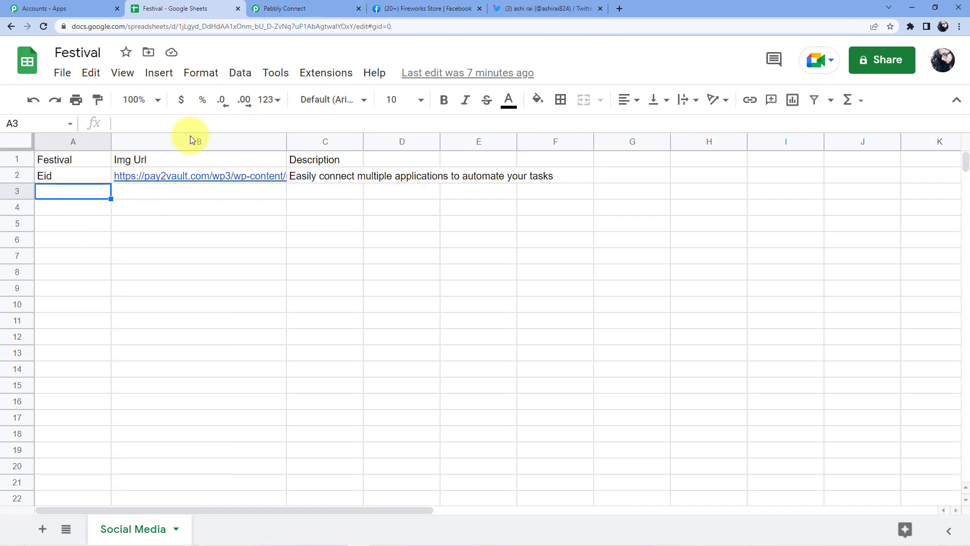
- Enable Send On Event for the Pabbly Connect Webhooks add-on and check that the option is ticked
{"action": "left_click", "coordinate": [326, 71]}
{"action": "mouse_move", "coordinate": [458, 272]}
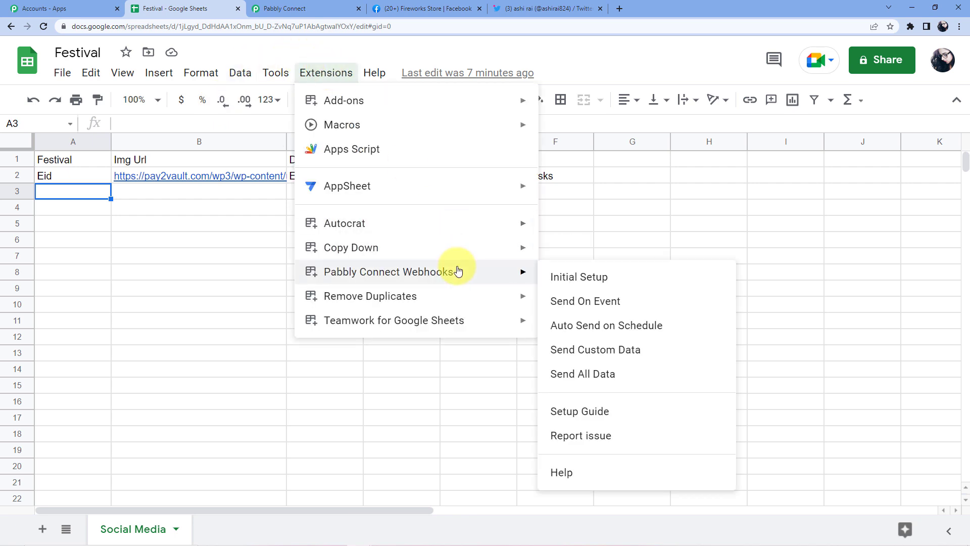
{"action": "left_click", "coordinate": [577, 302]}
{"action": "left_click", "coordinate": [326, 72]}
{"action": "mouse_move", "coordinate": [423, 275]}
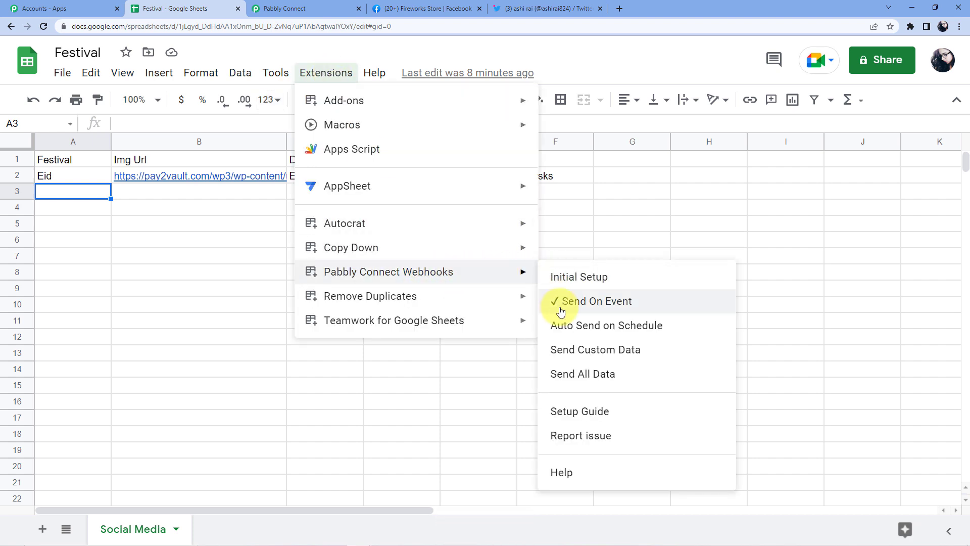
{"action": "left_click", "coordinate": [562, 207]}
{"action": "left_click", "coordinate": [79, 191]}
{"action": "left_click", "coordinate": [78, 209]}
{"action": "left_click", "coordinate": [81, 232]}
{"action": "left_click", "coordinate": [87, 256]}
{"action": "left_click", "coordinate": [83, 272]}
{"action": "left_click", "coordinate": [83, 255]}
{"action": "left_click", "coordinate": [81, 214]}
{"action": "left_click", "coordinate": [87, 195]}
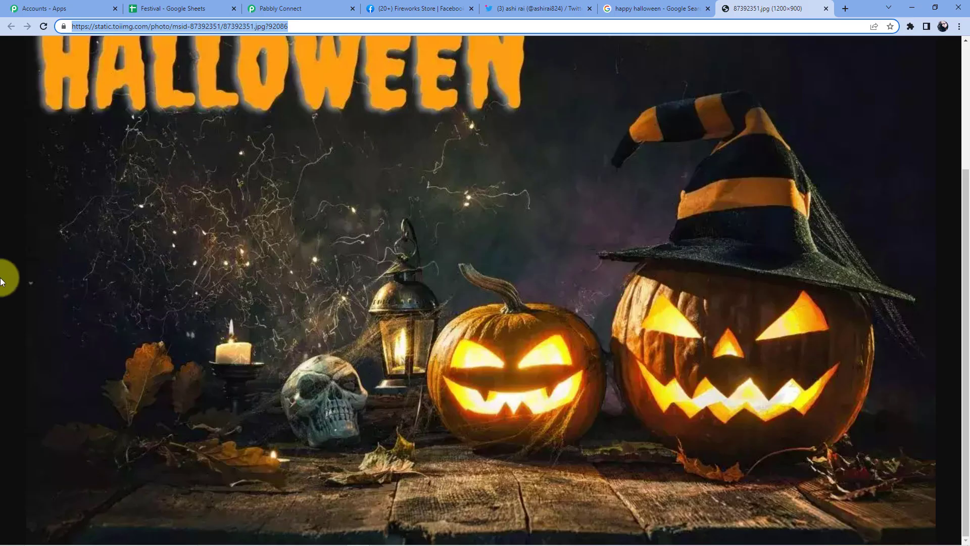
- Look over the Happy Halloween image, then switch to the Festival sheet and check the Pabbly Connect Webhooks Send On Event setting
{"action": "scroll", "coordinate": [348, 376], "scroll_direction": "up", "scroll_amount": 3}
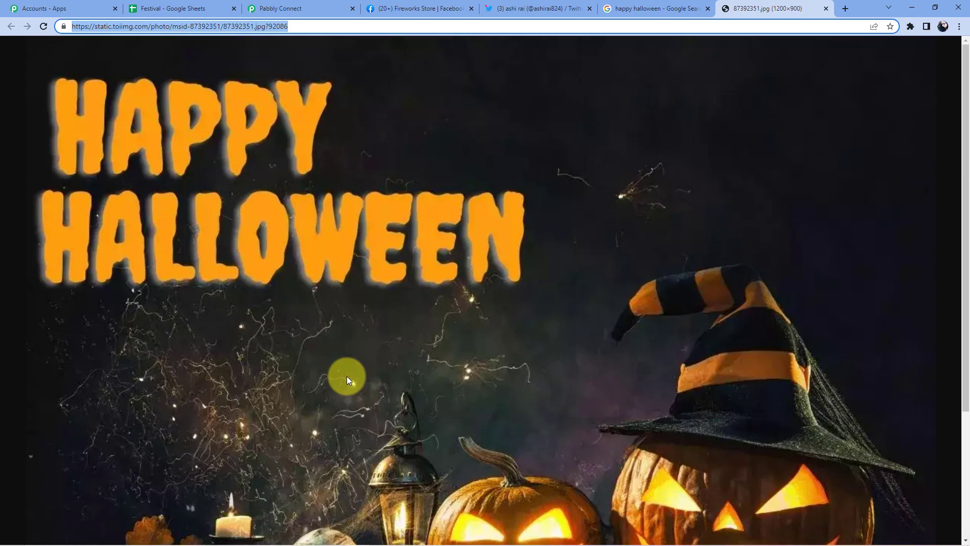
{"action": "scroll", "coordinate": [378, 274], "scroll_direction": "down", "scroll_amount": 3}
{"action": "scroll", "coordinate": [380, 292], "scroll_direction": "up", "scroll_amount": 3}
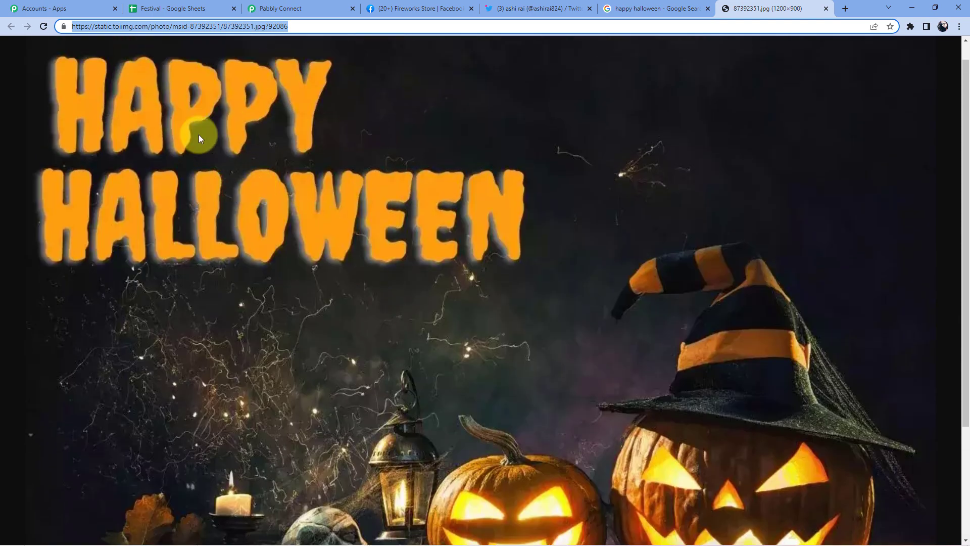
{"action": "left_click", "coordinate": [170, 5]}
{"action": "left_click", "coordinate": [312, 73]}
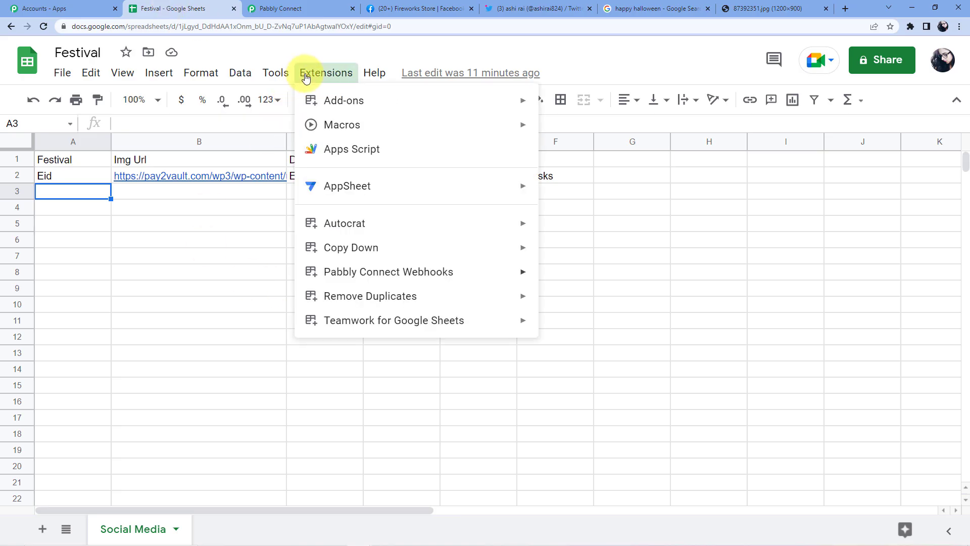
{"action": "mouse_move", "coordinate": [394, 255]}
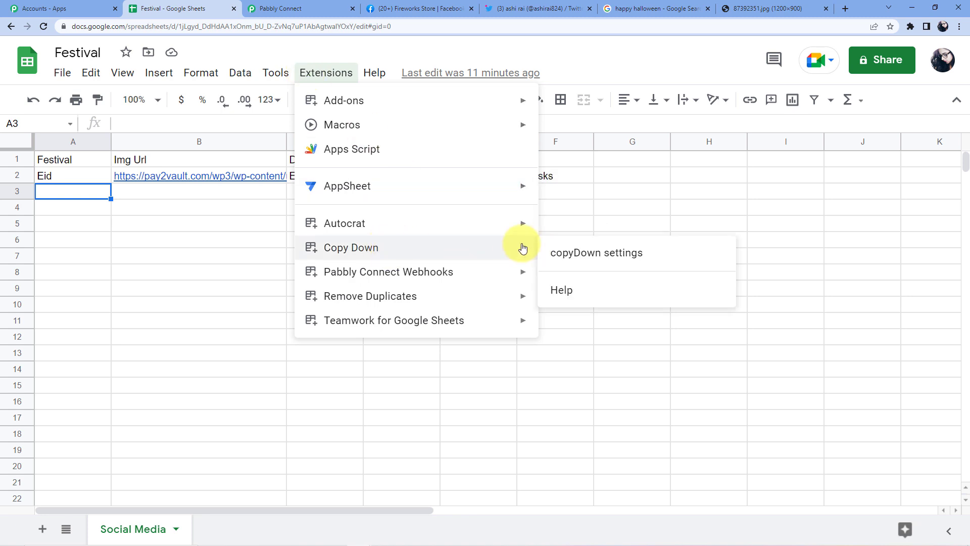
{"action": "mouse_move", "coordinate": [473, 276]}
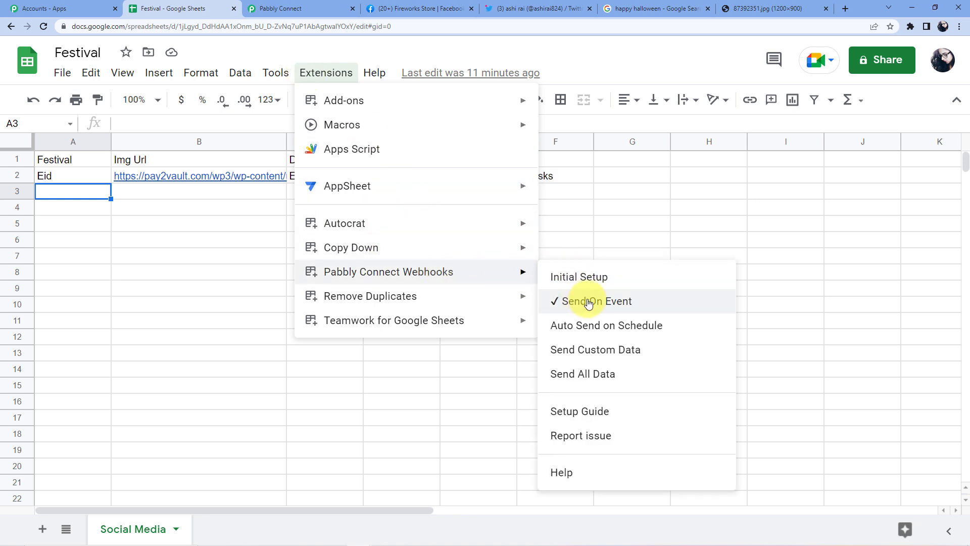
{"action": "mouse_move", "coordinate": [514, 290]}
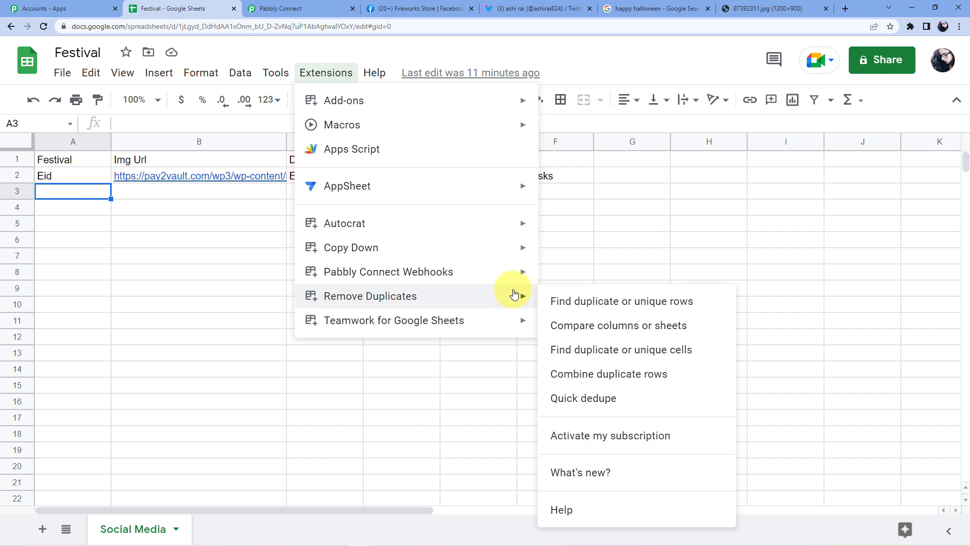
- Enter "Happy Halloween" as the festival name in cell A3
{"action": "left_click", "coordinate": [80, 194]}
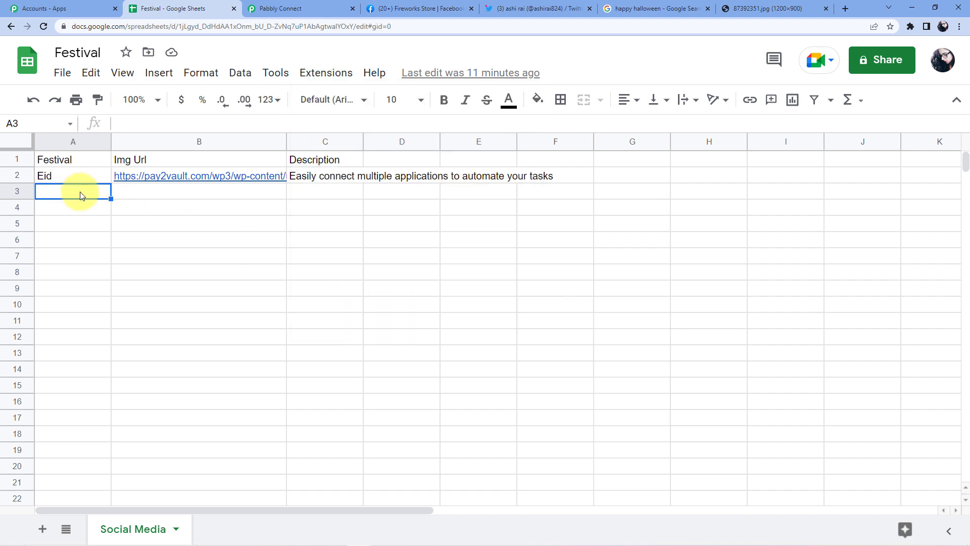
{"action": "type", "text": "Happy"}
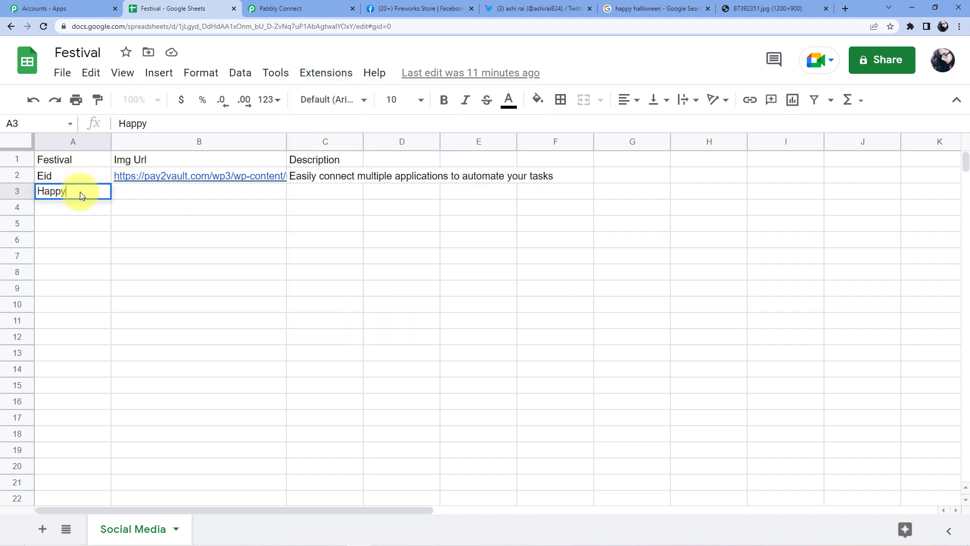
{"action": "type", "text": " Halloween"}
{"action": "scroll", "coordinate": [132, 169], "scroll_direction": "down", "scroll_amount": 1}
{"action": "left_click", "coordinate": [214, 211]}
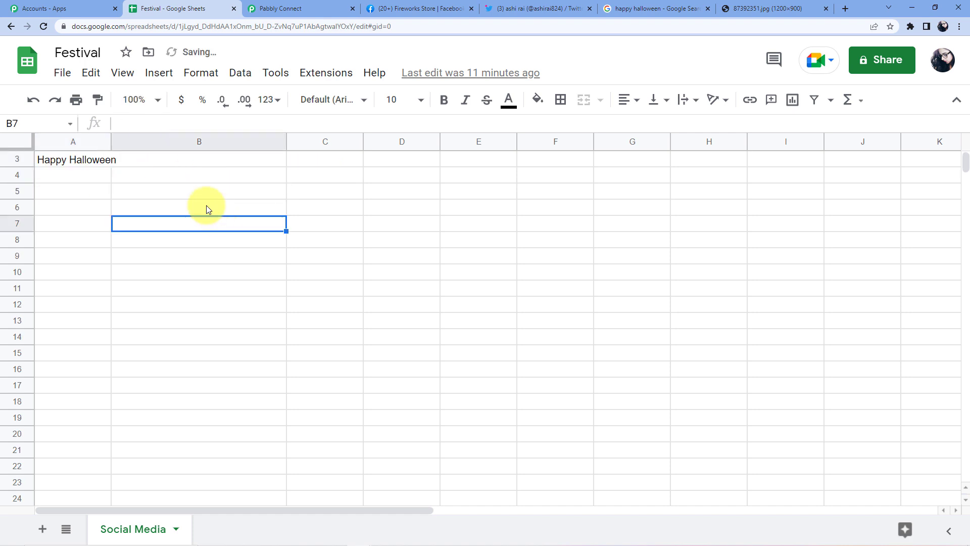
{"action": "scroll", "coordinate": [131, 176], "scroll_direction": "up", "scroll_amount": 1}
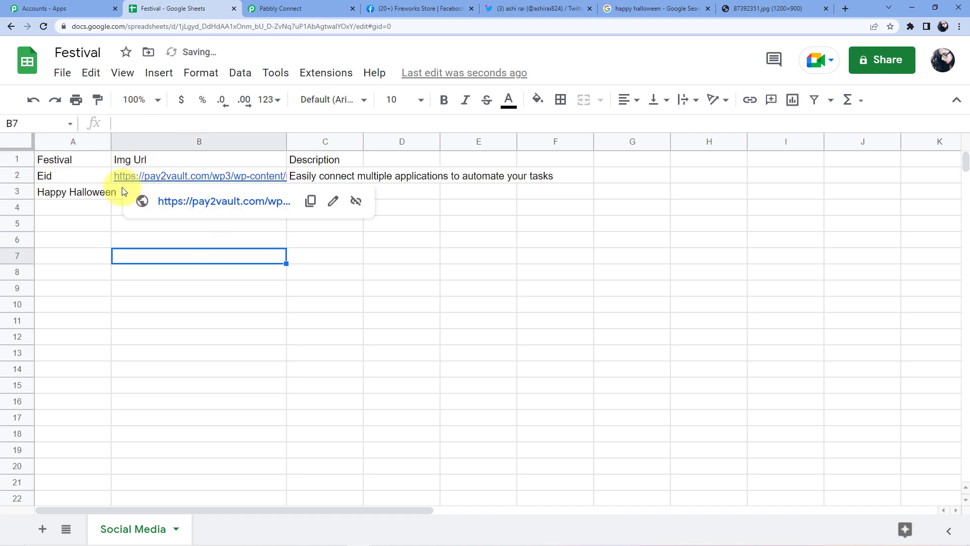
{"action": "left_click", "coordinate": [91, 173]}
{"action": "left_click", "coordinate": [132, 195]}
{"action": "type", "text": "https://static.toiimg.com/photo/msid-87392351/87392351.jpg?92086"}
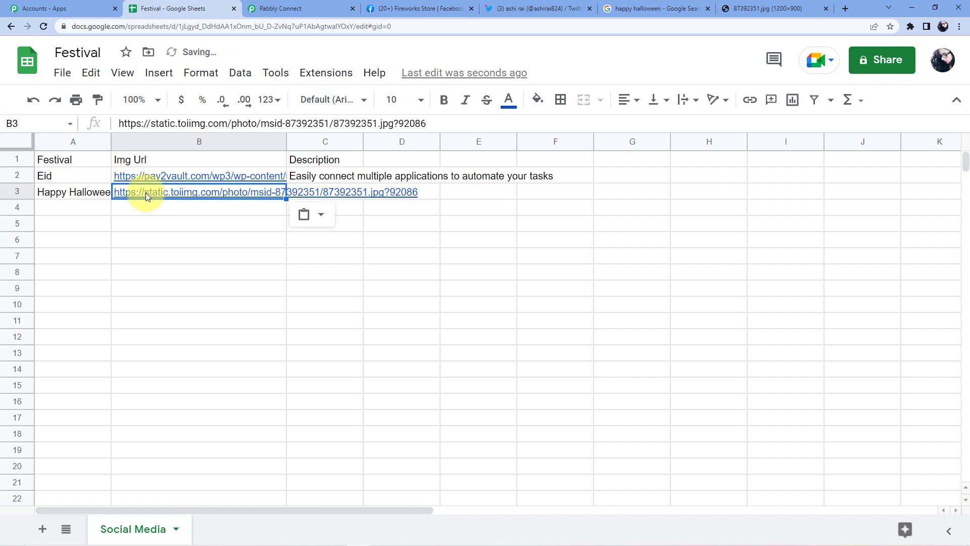
{"action": "left_click", "coordinate": [216, 211]}
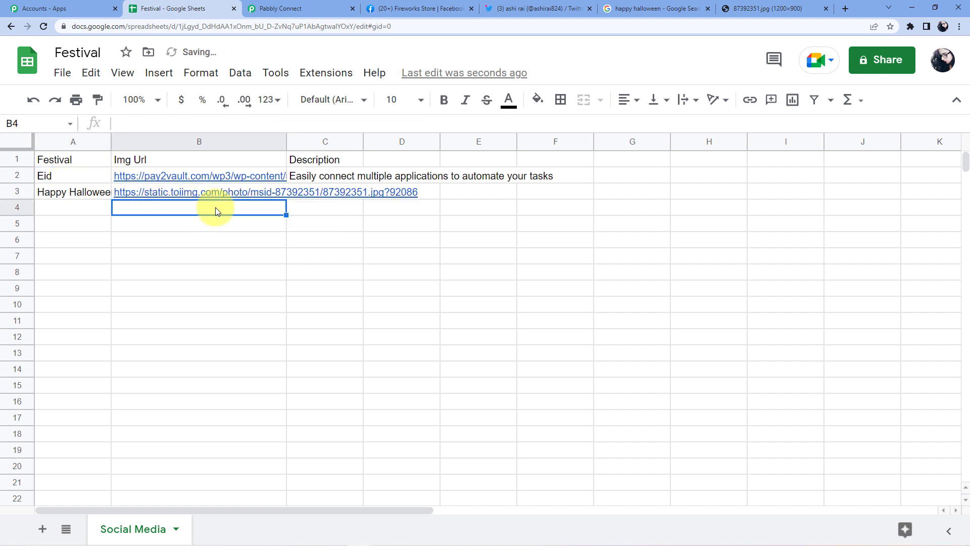
- Enter "Happy Halloween to Everyone" as the description in cell C3
{"action": "left_click", "coordinate": [453, 198]}
{"action": "left_click", "coordinate": [323, 182]}
{"action": "left_click", "coordinate": [329, 193]}
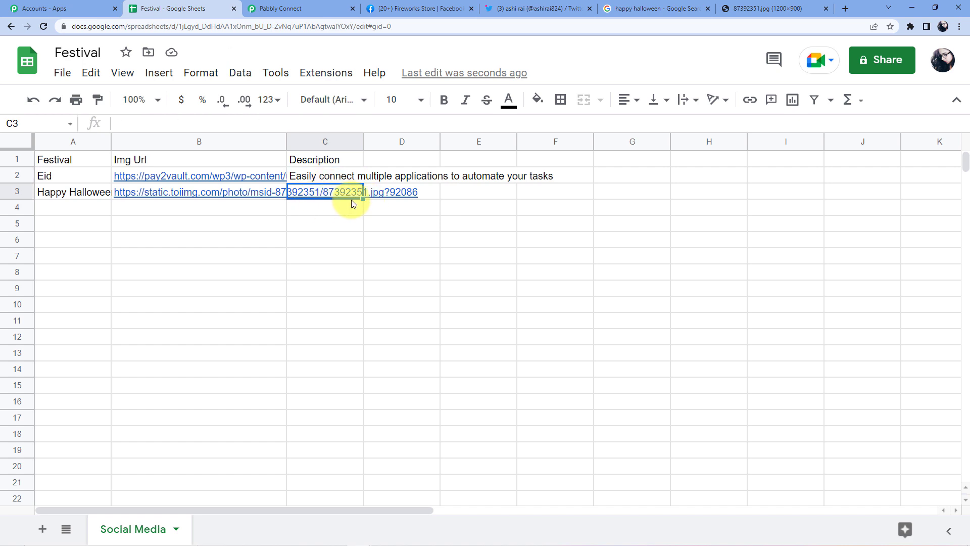
{"action": "type", "text": "Happy "}
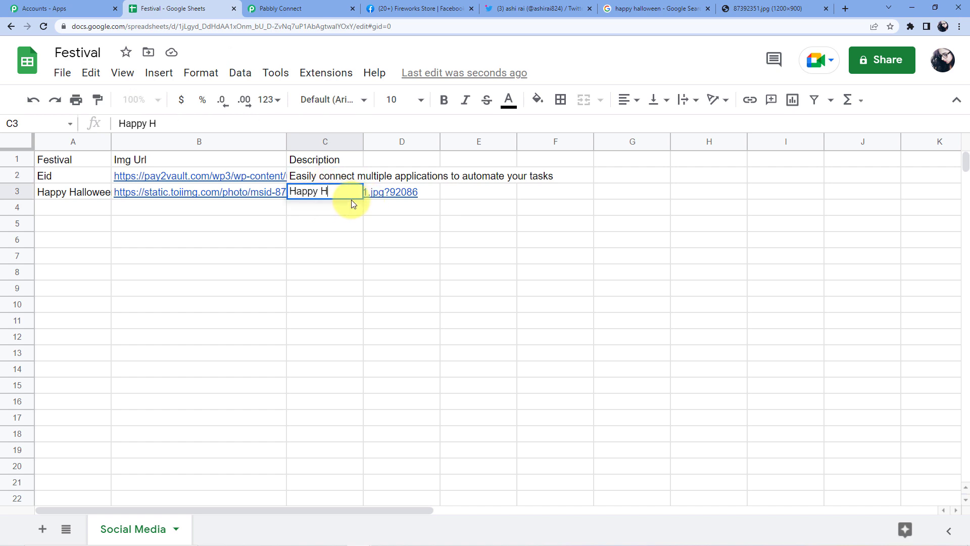
{"action": "type", "text": "Halloween to "}
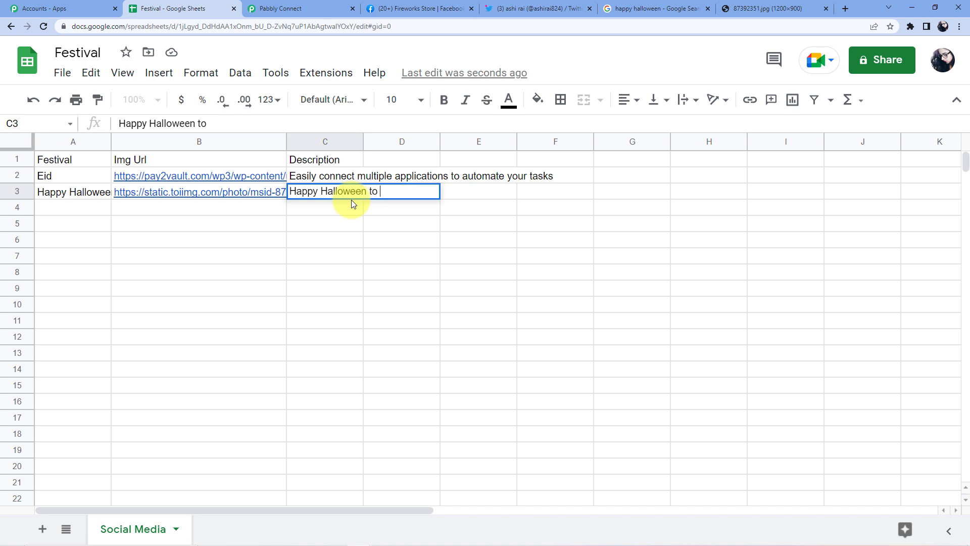
{"action": "type", "text": "Everyone"}
{"action": "key", "text": "Return"}
{"action": "left_click", "coordinate": [223, 228]}
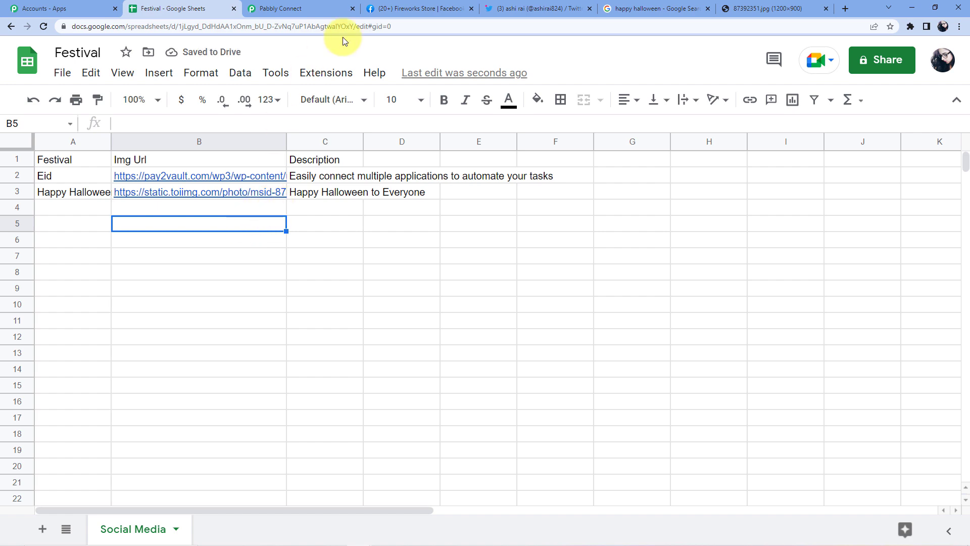
- Switch to Facebook, reload the Fireworks Store page and examine its newest post
{"action": "left_click", "coordinate": [418, 6]}
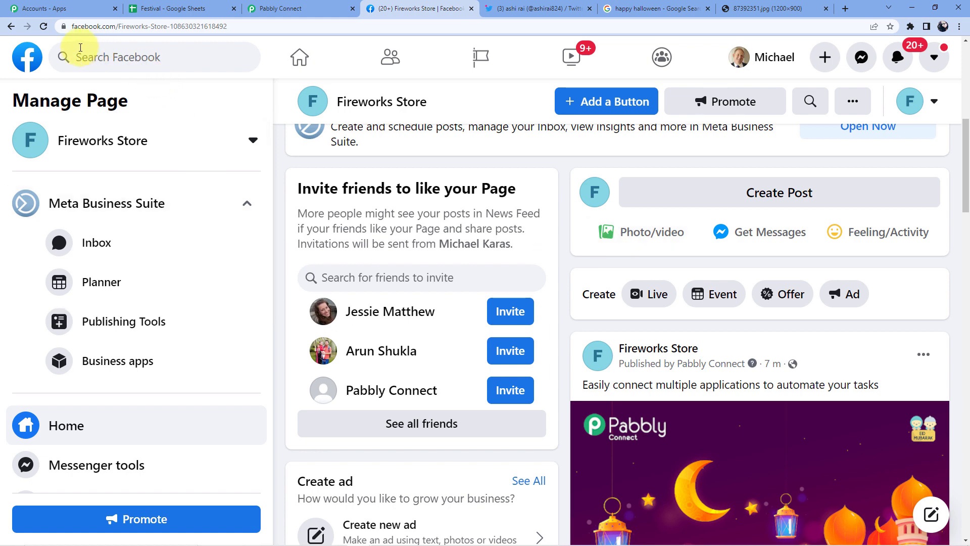
{"action": "left_click", "coordinate": [44, 27]}
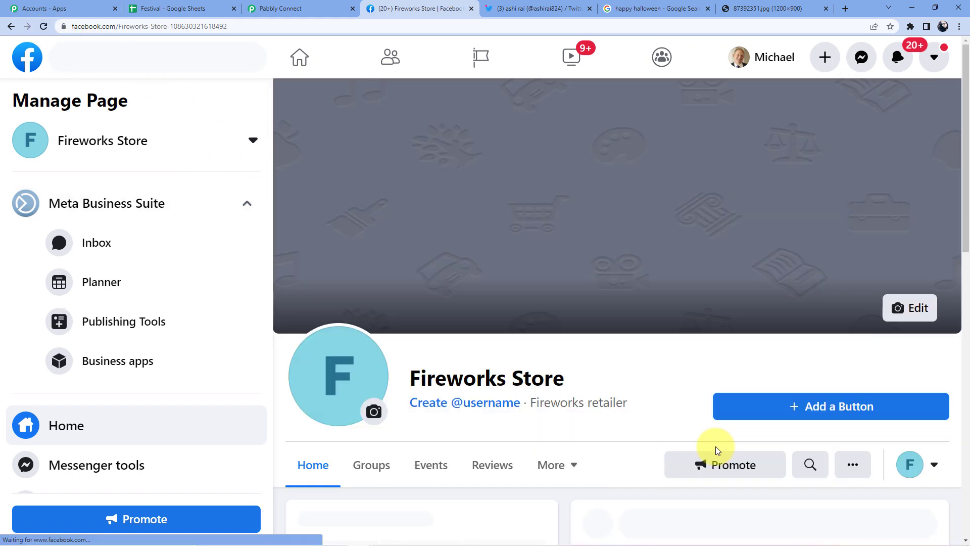
{"action": "scroll", "coordinate": [728, 400], "scroll_direction": "down", "scroll_amount": 9}
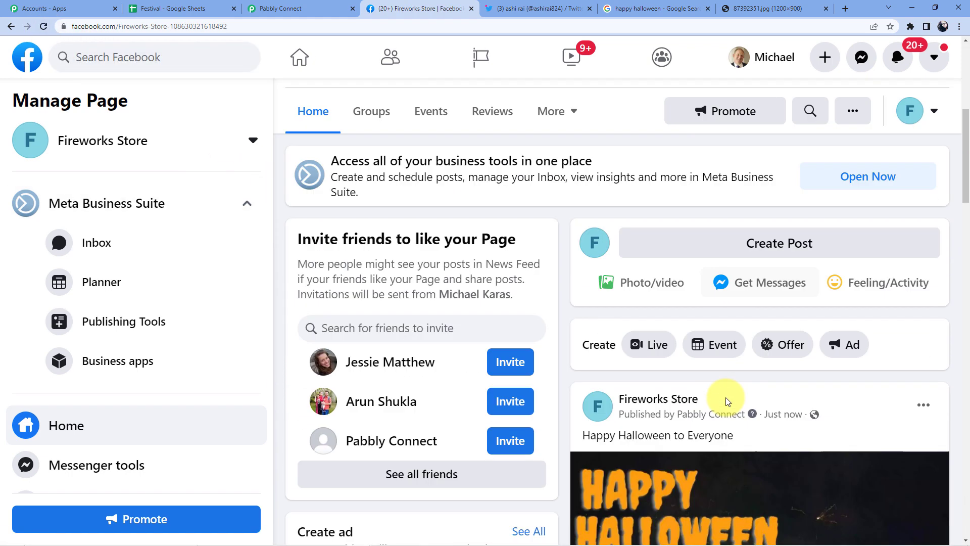
- Check the newest Facebook post's image, and switch to Twitter to examine the newest tweet on the reloaded profile
{"action": "scroll", "coordinate": [705, 349], "scroll_direction": "down", "scroll_amount": 3}
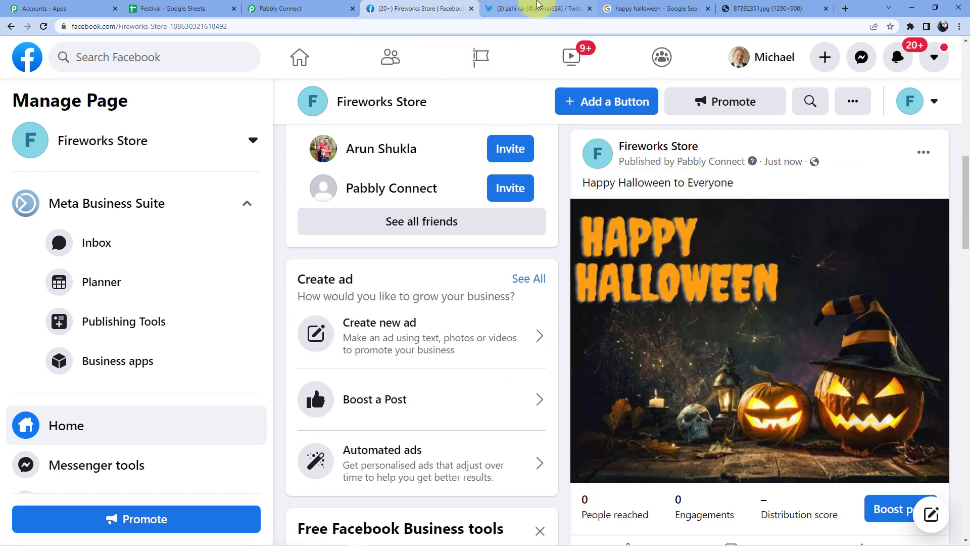
{"action": "left_click", "coordinate": [530, 9]}
{"action": "scroll", "coordinate": [332, 168], "scroll_direction": "down", "scroll_amount": 5}
{"action": "scroll", "coordinate": [333, 168], "scroll_direction": "down", "scroll_amount": 4}
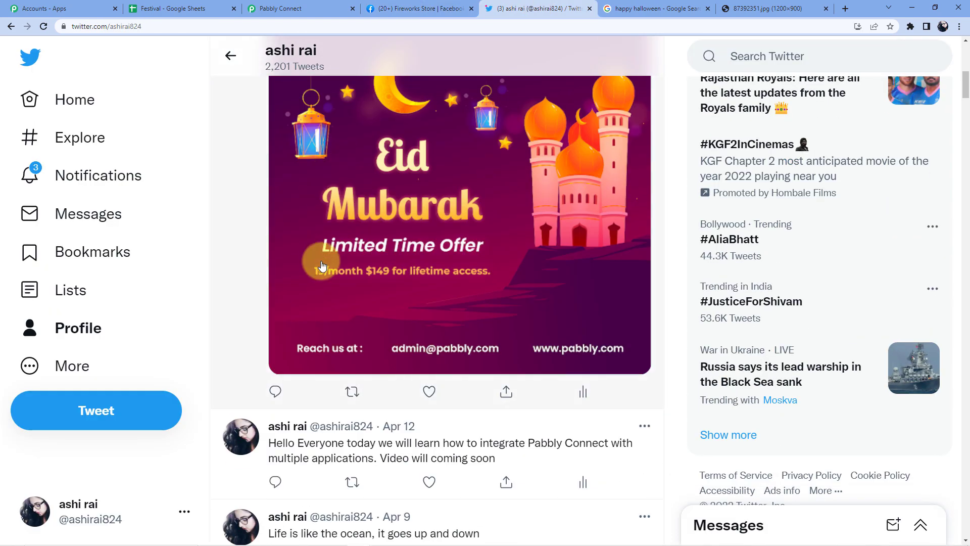
{"action": "scroll", "coordinate": [321, 258], "scroll_direction": "up", "scroll_amount": 4}
{"action": "left_click", "coordinate": [44, 26]}
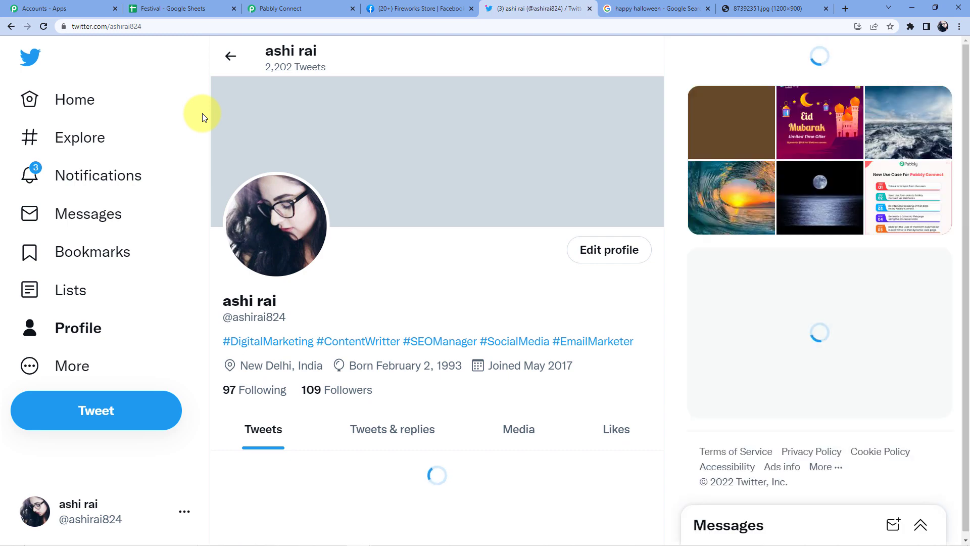
{"action": "scroll", "coordinate": [404, 232], "scroll_direction": "down", "scroll_amount": 4}
{"action": "scroll", "coordinate": [408, 247], "scroll_direction": "down", "scroll_amount": 3}
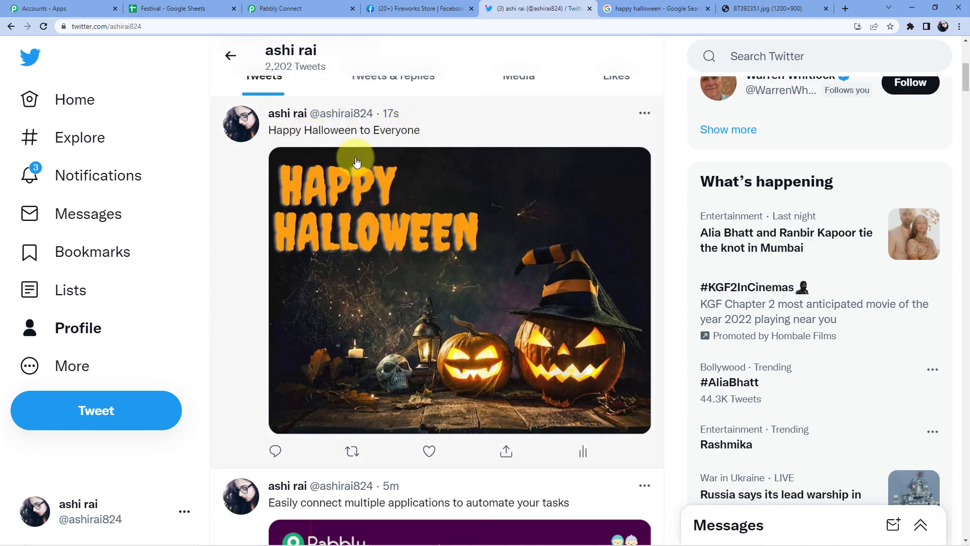
{"action": "scroll", "coordinate": [344, 144], "scroll_direction": "up", "scroll_amount": 1}
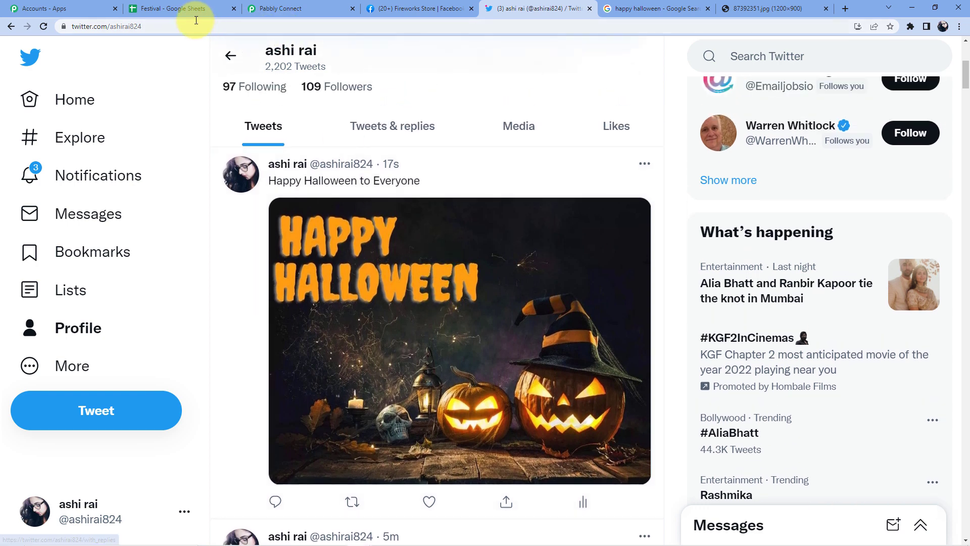
- Switch to Pabbly Connect and review the trigger and both actions of the Social Media Marketing Automation workflow
{"action": "left_click", "coordinate": [266, 7]}
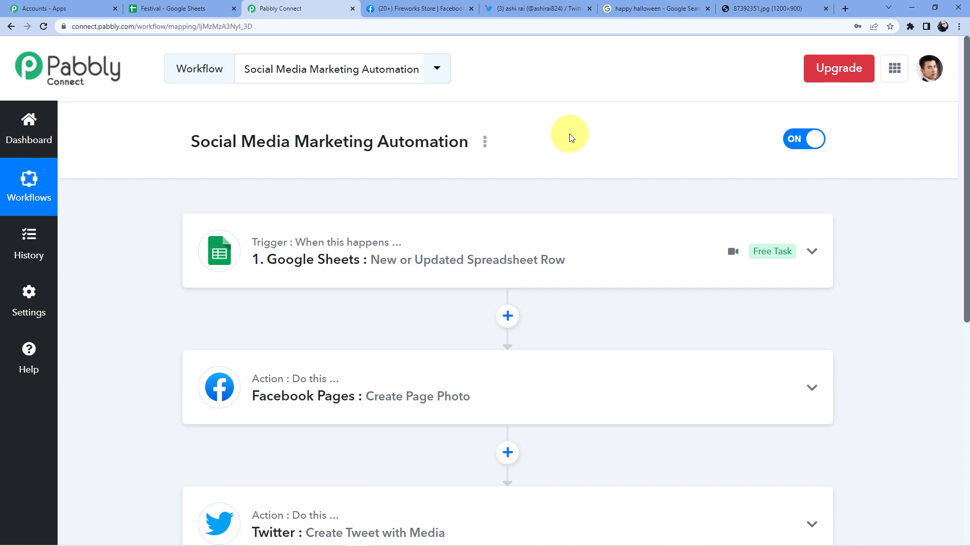
{"action": "scroll", "coordinate": [419, 162], "scroll_direction": "down", "scroll_amount": 1}
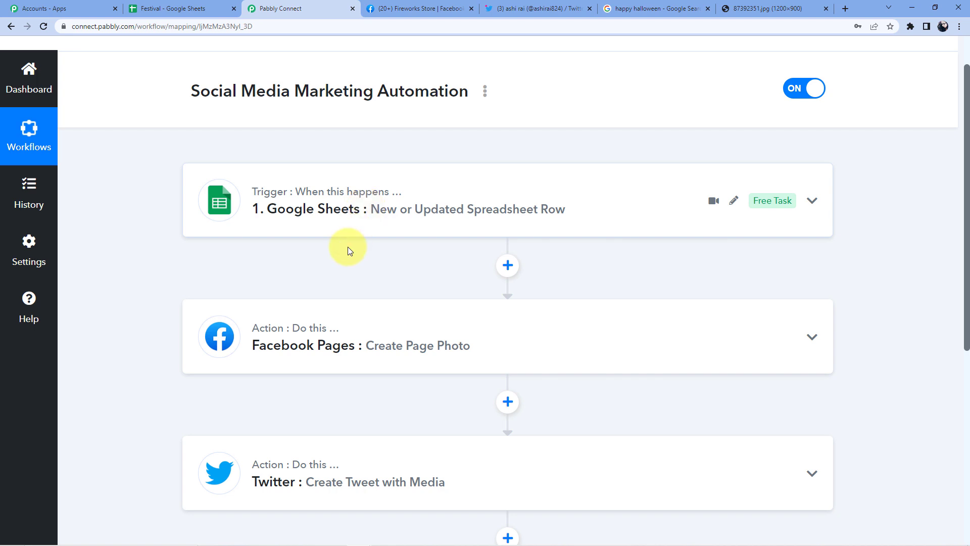
{"action": "scroll", "coordinate": [290, 249], "scroll_direction": "down", "scroll_amount": 3}
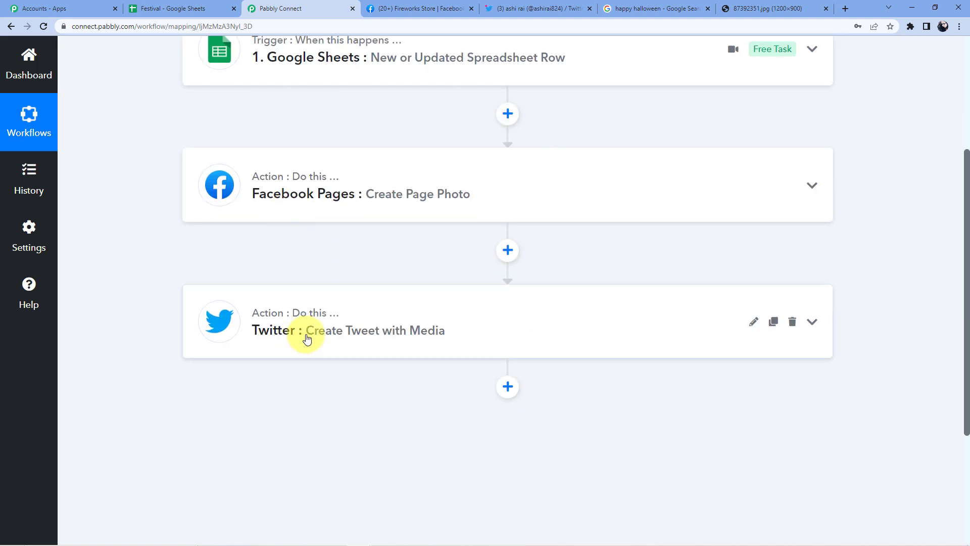
{"action": "scroll", "coordinate": [306, 337], "scroll_direction": "up", "scroll_amount": 2}
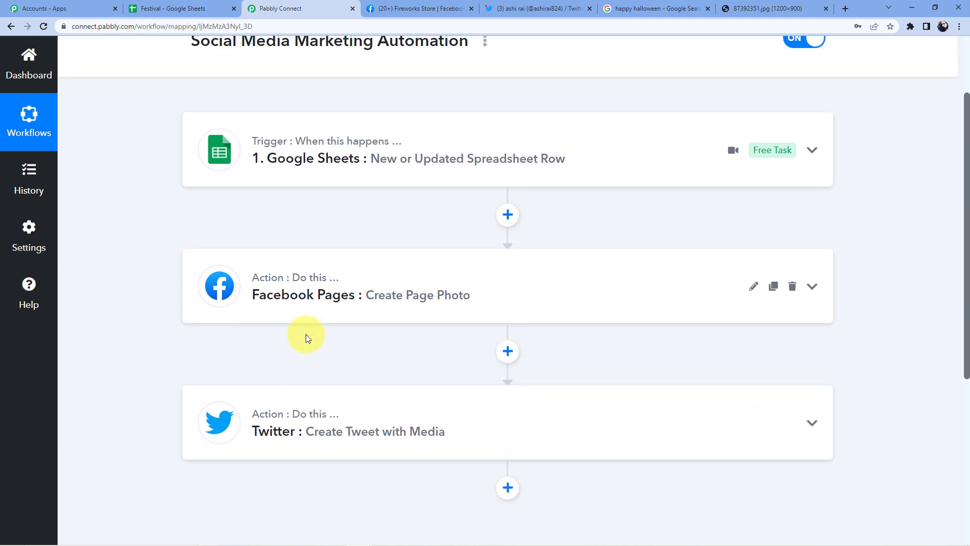
{"action": "scroll", "coordinate": [305, 335], "scroll_direction": "up", "scroll_amount": 2}
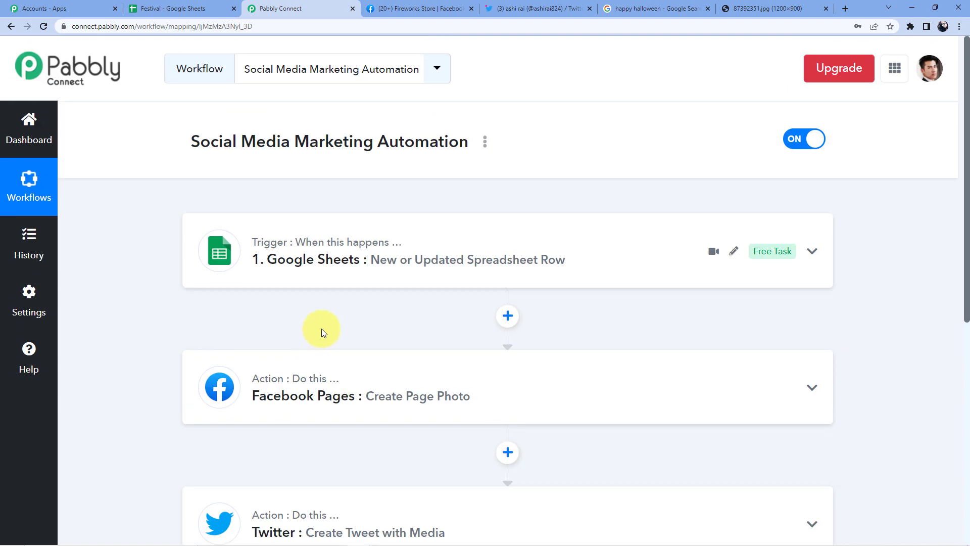
{"action": "scroll", "coordinate": [390, 260], "scroll_direction": "down", "scroll_amount": 2}
{"action": "scroll", "coordinate": [391, 259], "scroll_direction": "down", "scroll_amount": 5}
{"action": "scroll", "coordinate": [391, 259], "scroll_direction": "up", "scroll_amount": 7}
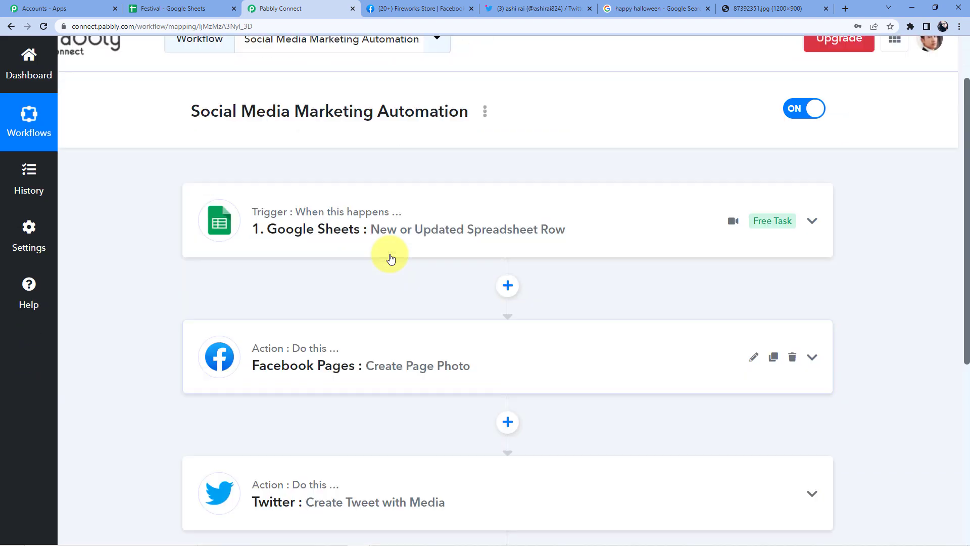